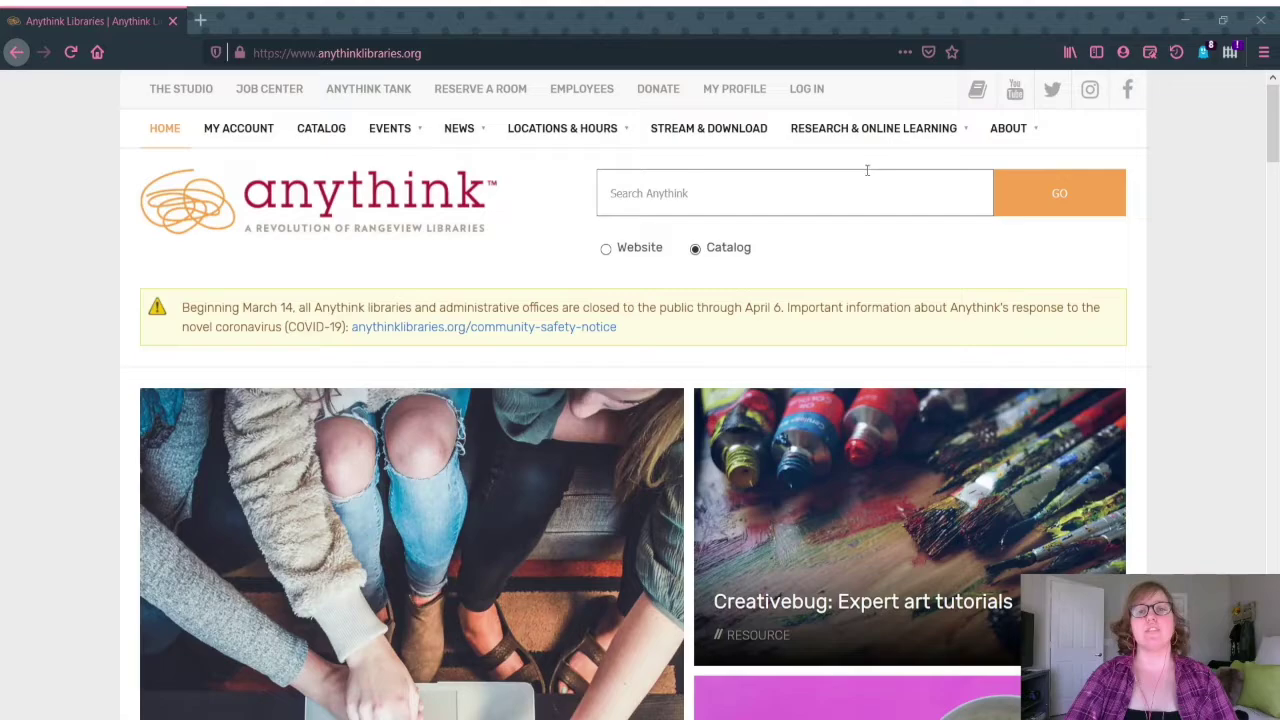
Open the Creativebug resource from the Anythink library site's Research & Online Learning page
click(897, 139)
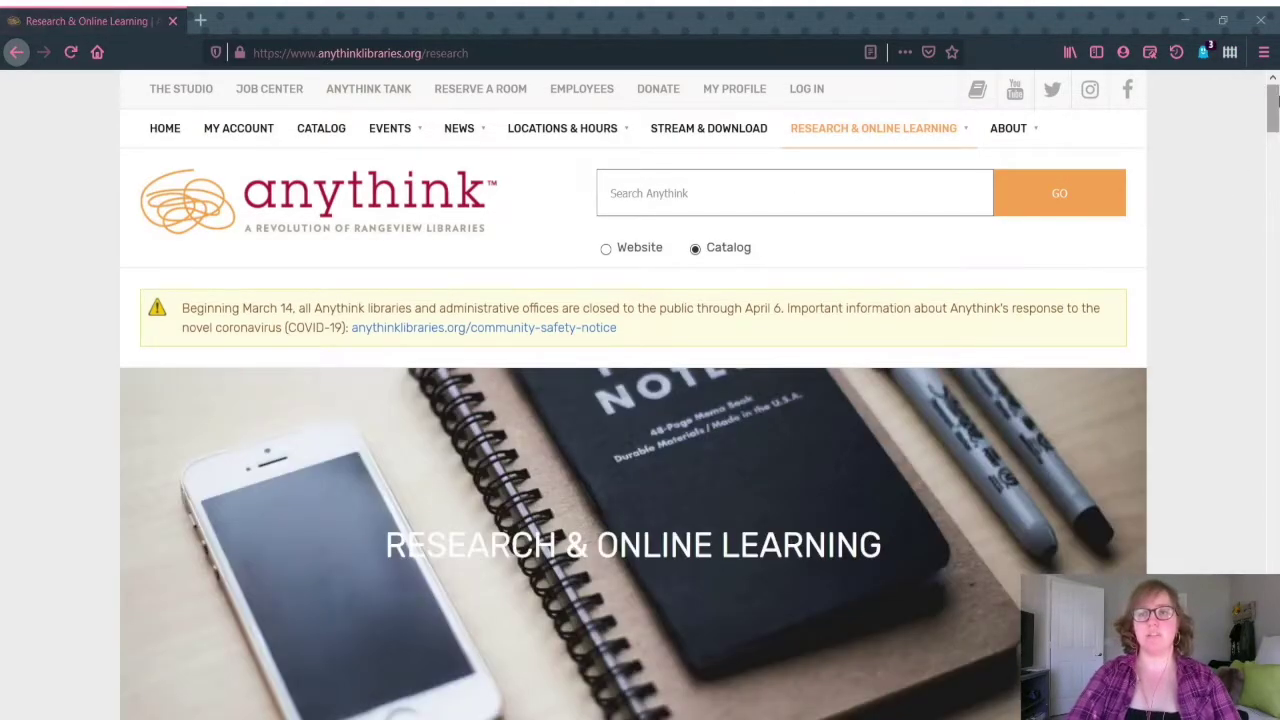
drag(1275, 103, 1275, 104)
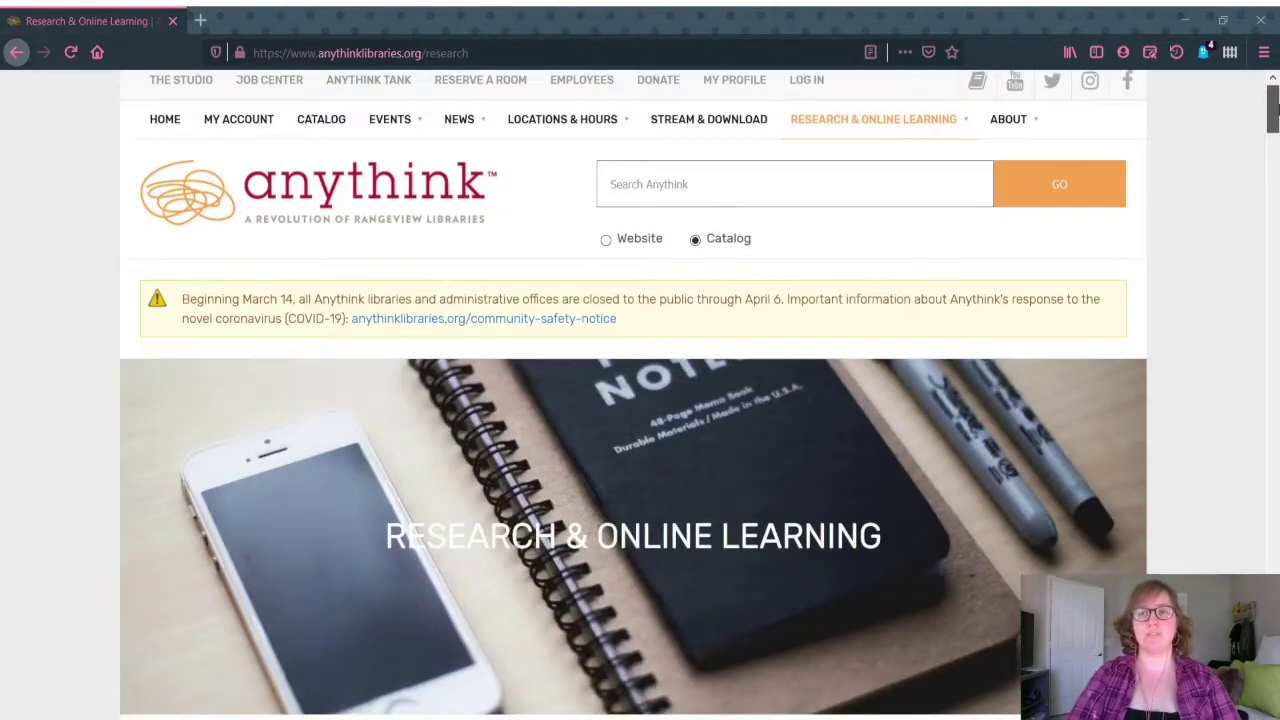
scroll(949, 239, down, 10)
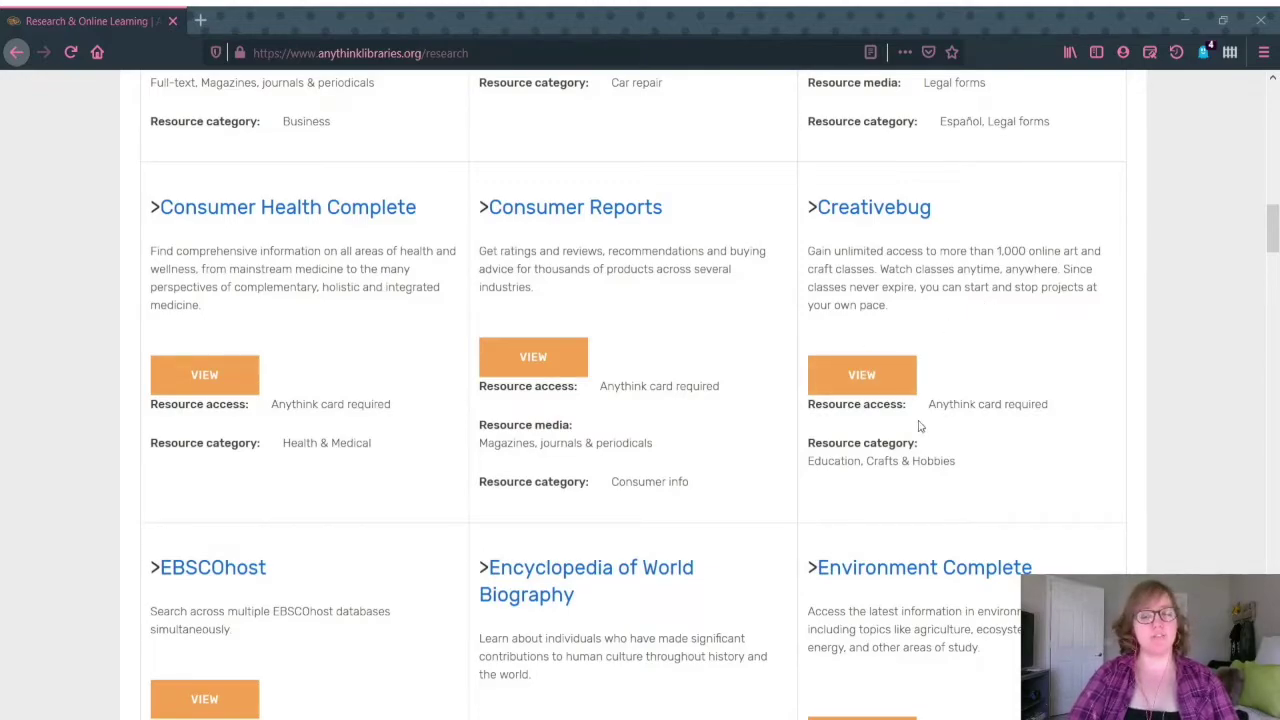
click(866, 380)
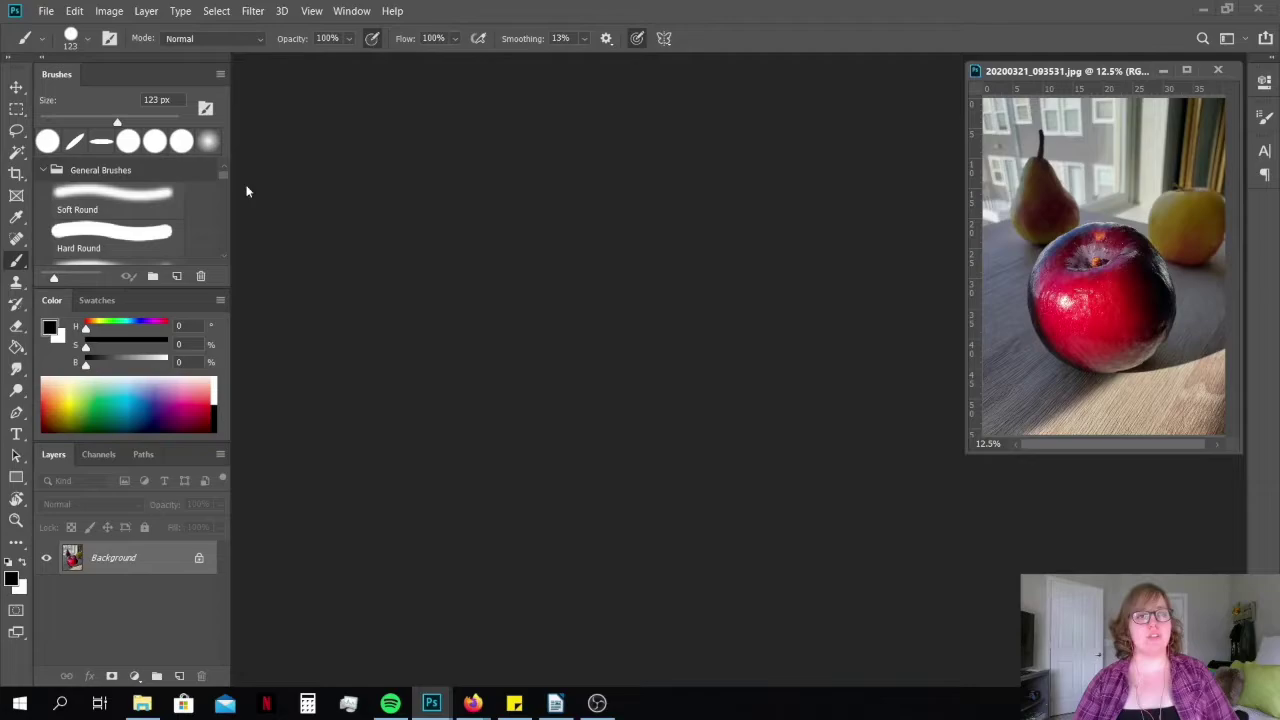
Review the size, resolution, color mode and background settings for a new document without creating one
click(46, 12)
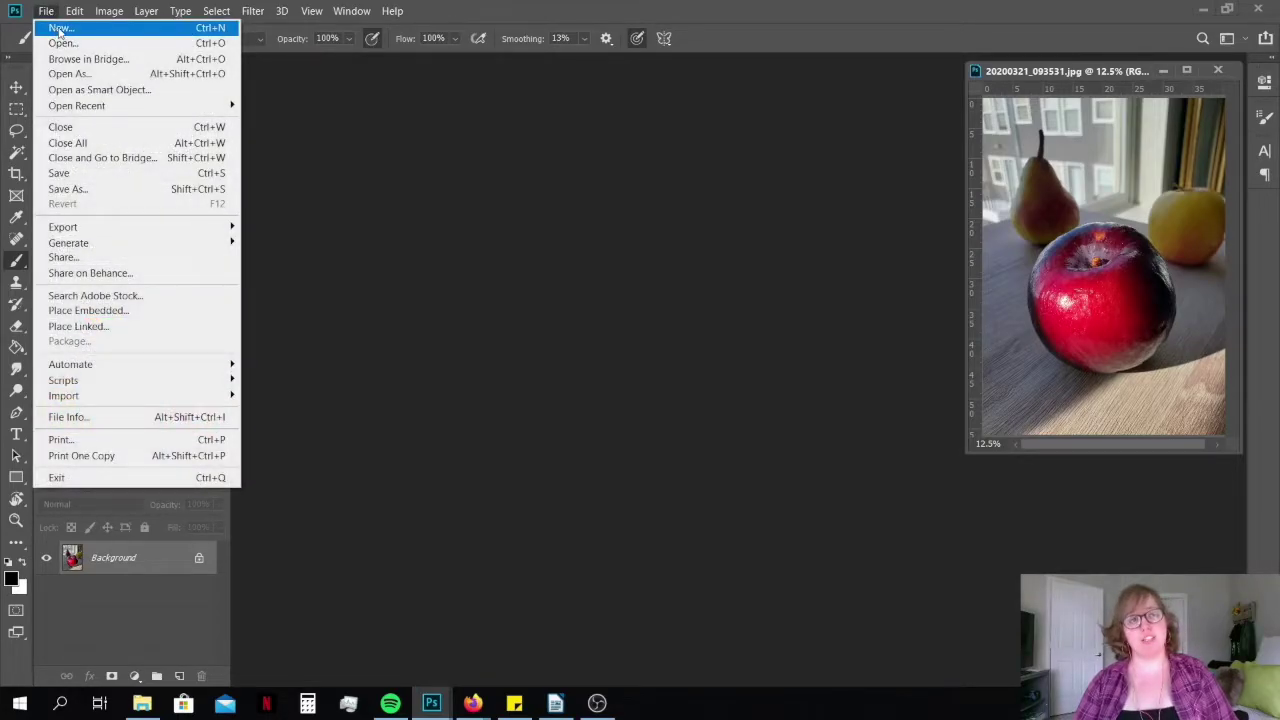
click(58, 28)
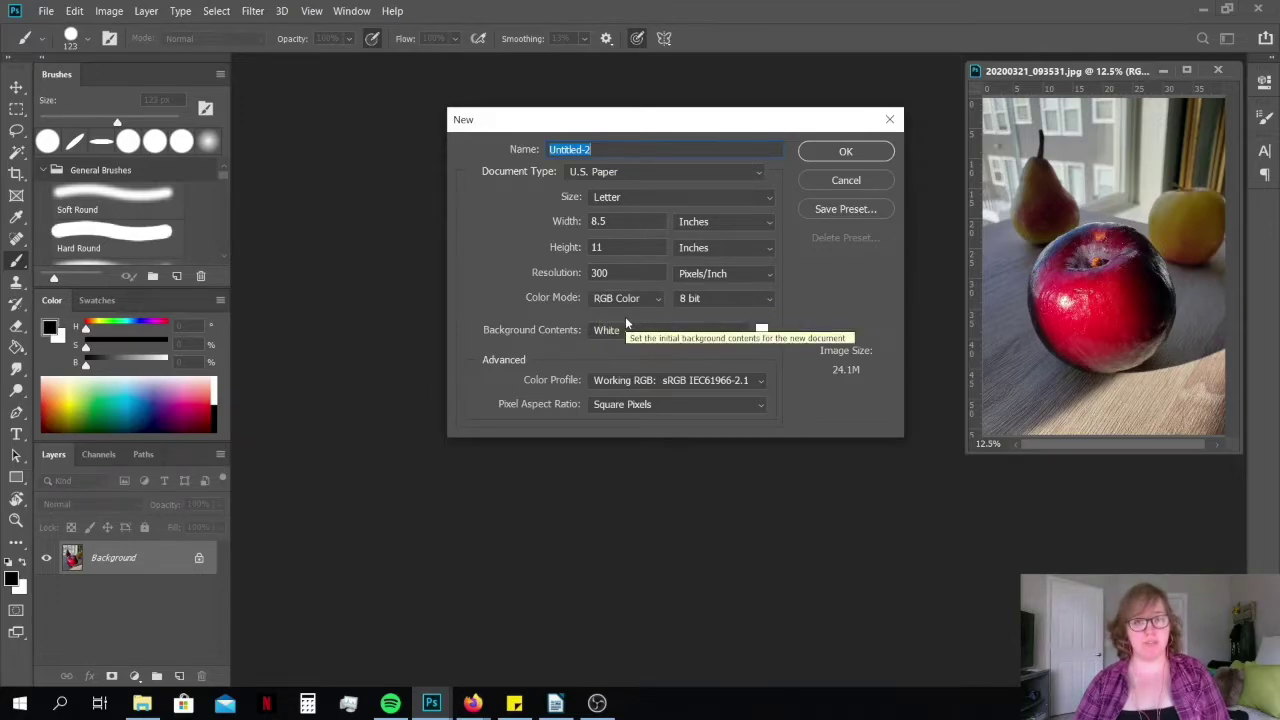
click(846, 180)
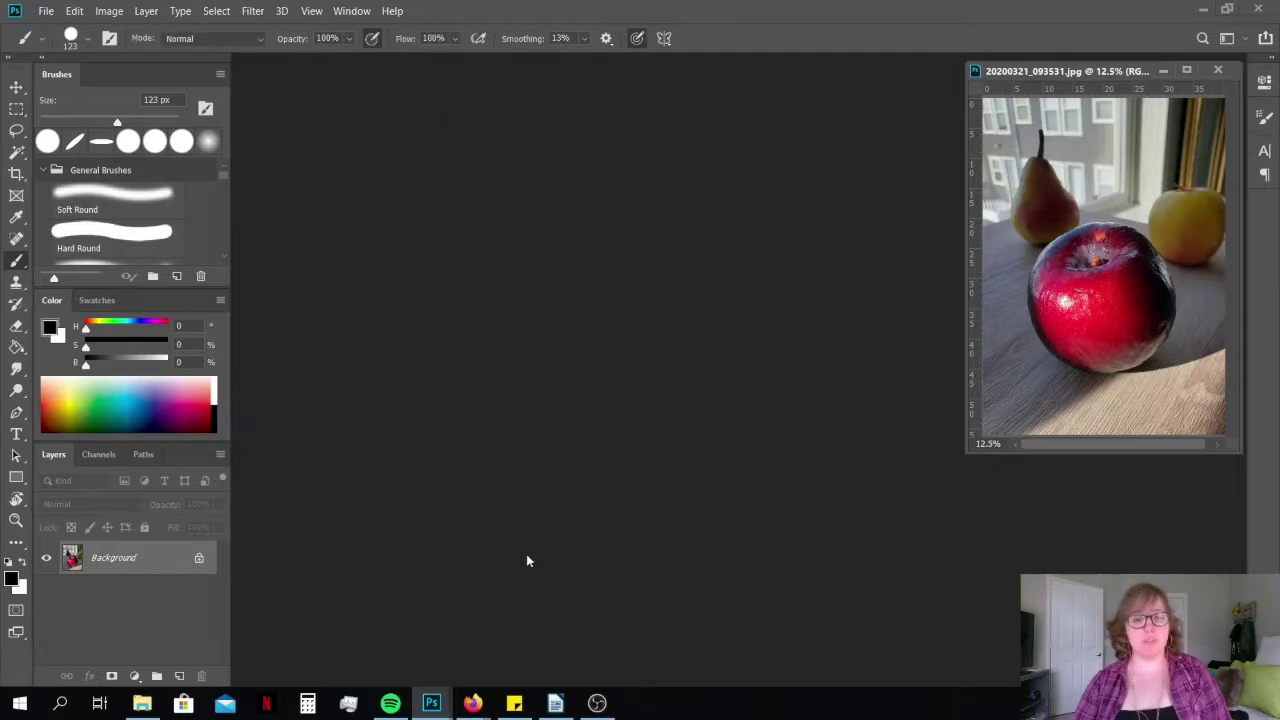
Bring up the blank Untitled-1 canvas beside the fruit photo and add a new empty layer
mouse_move(433, 693)
click(562, 638)
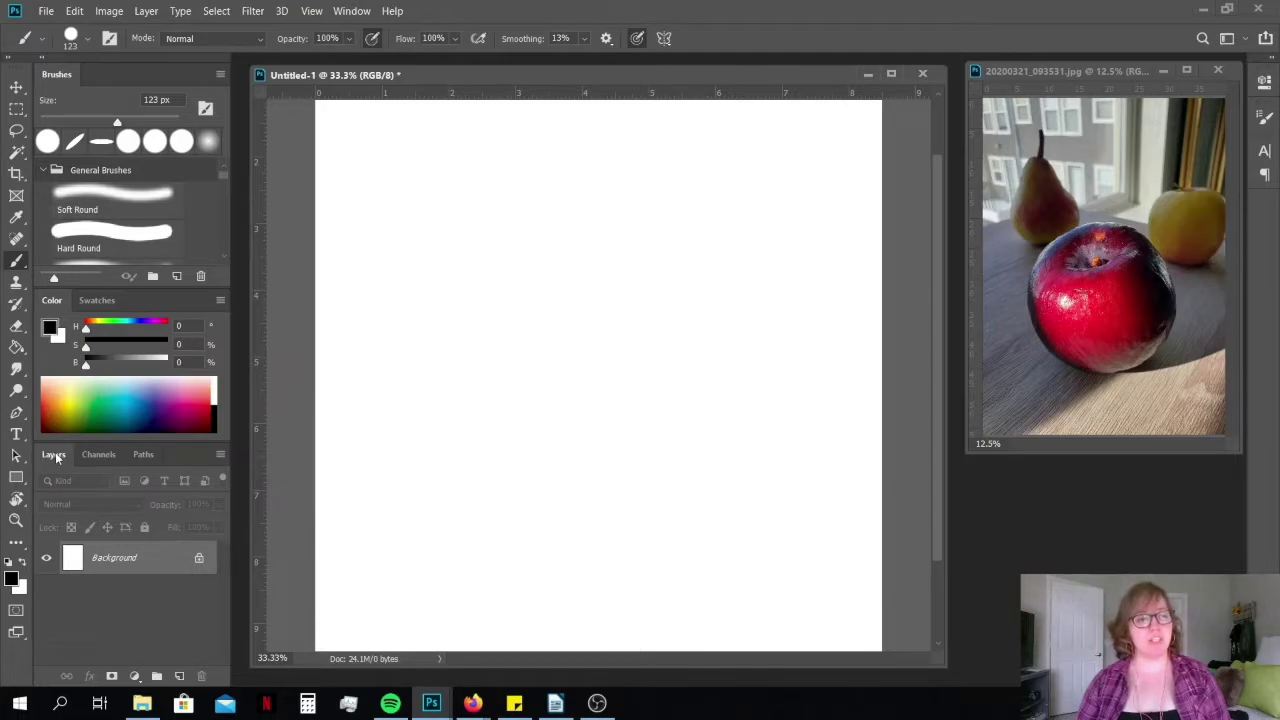
click(179, 677)
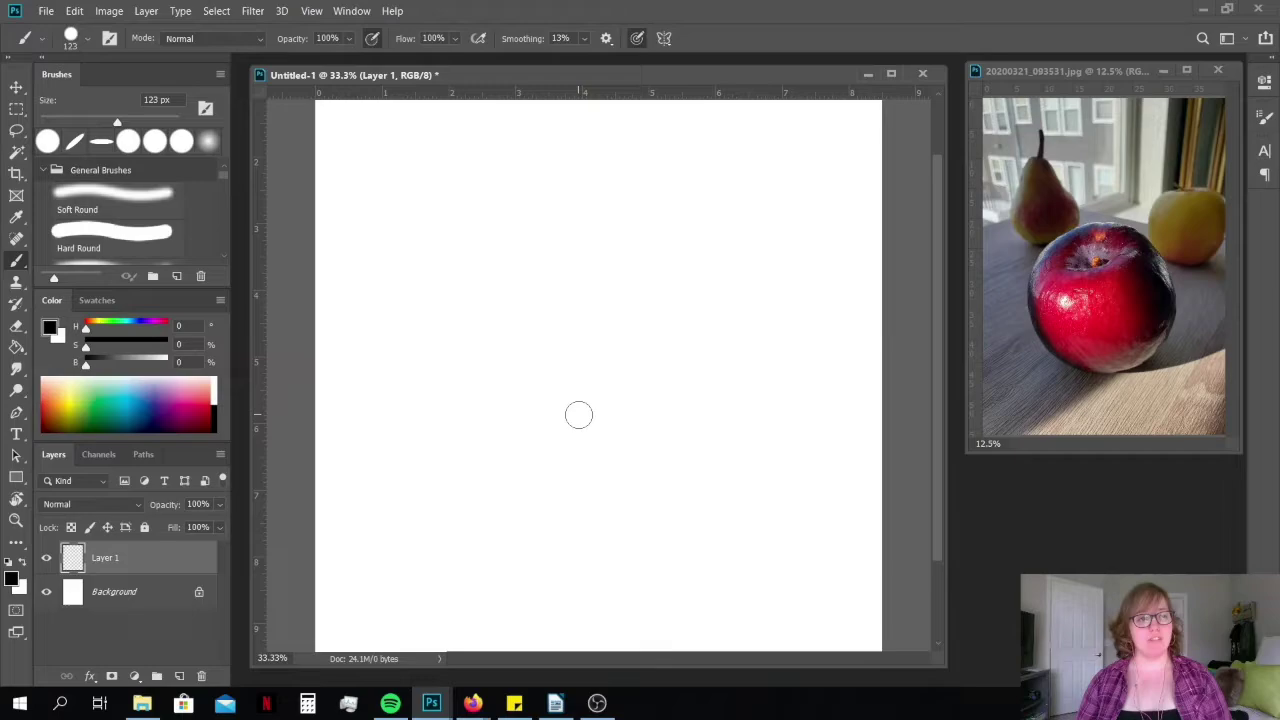
Paint four black test strokes with the Hard Round Pressure Size brush, pen pressure off for both opacity and size, and undo them
click(50, 328)
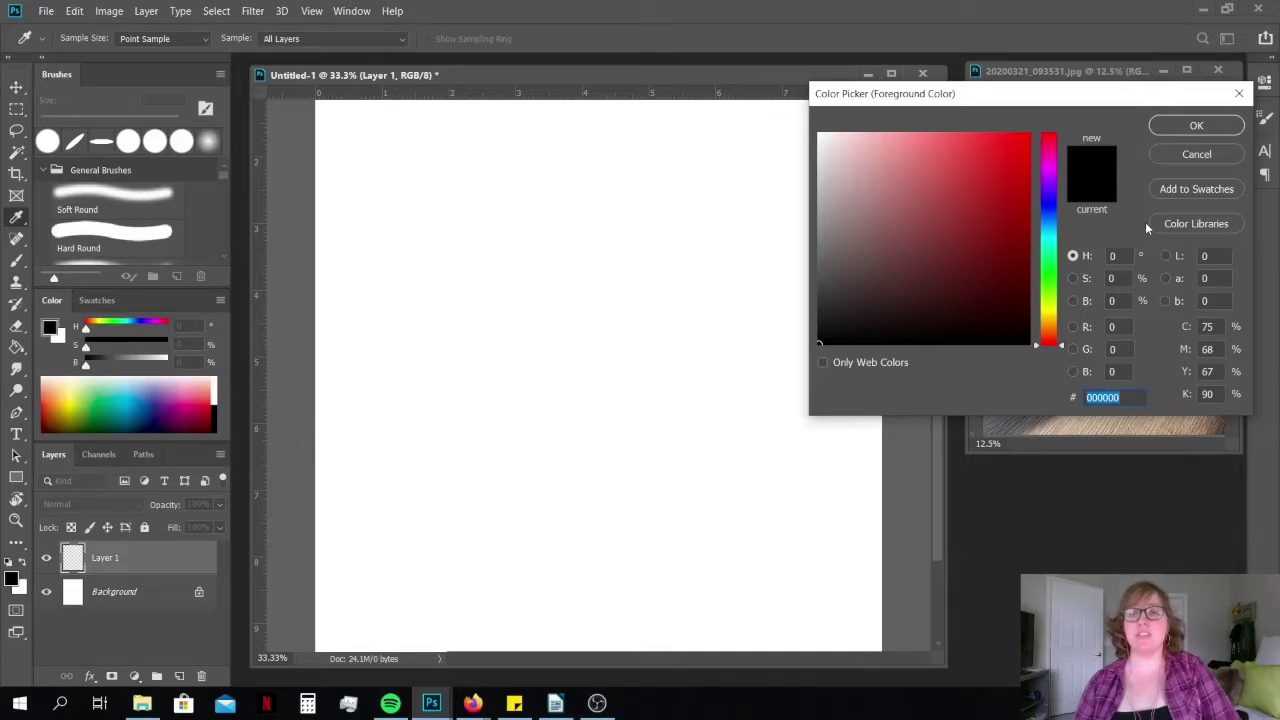
click(1170, 153)
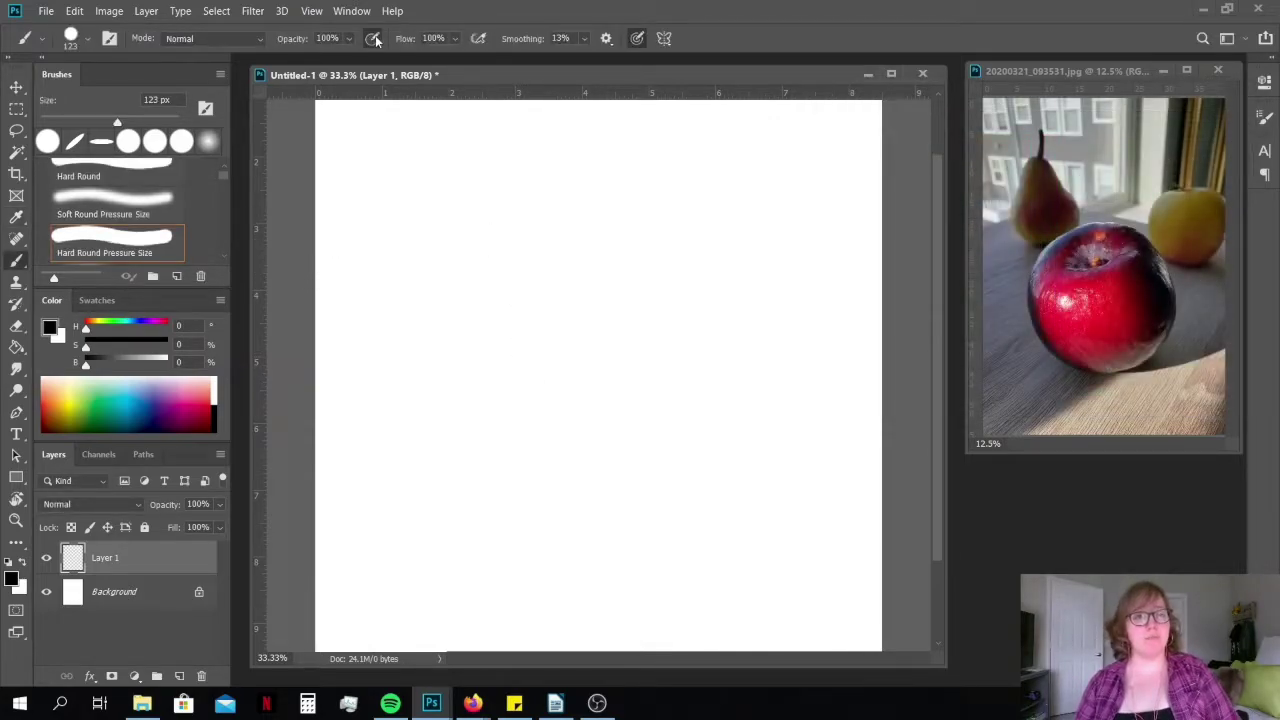
mouse_move(786, 528)
mouse_down()
mouse_move(763, 268)
mouse_move(724, 182)
mouse_up()
drag(722, 546, 673, 284)
drag(682, 562, 562, 208)
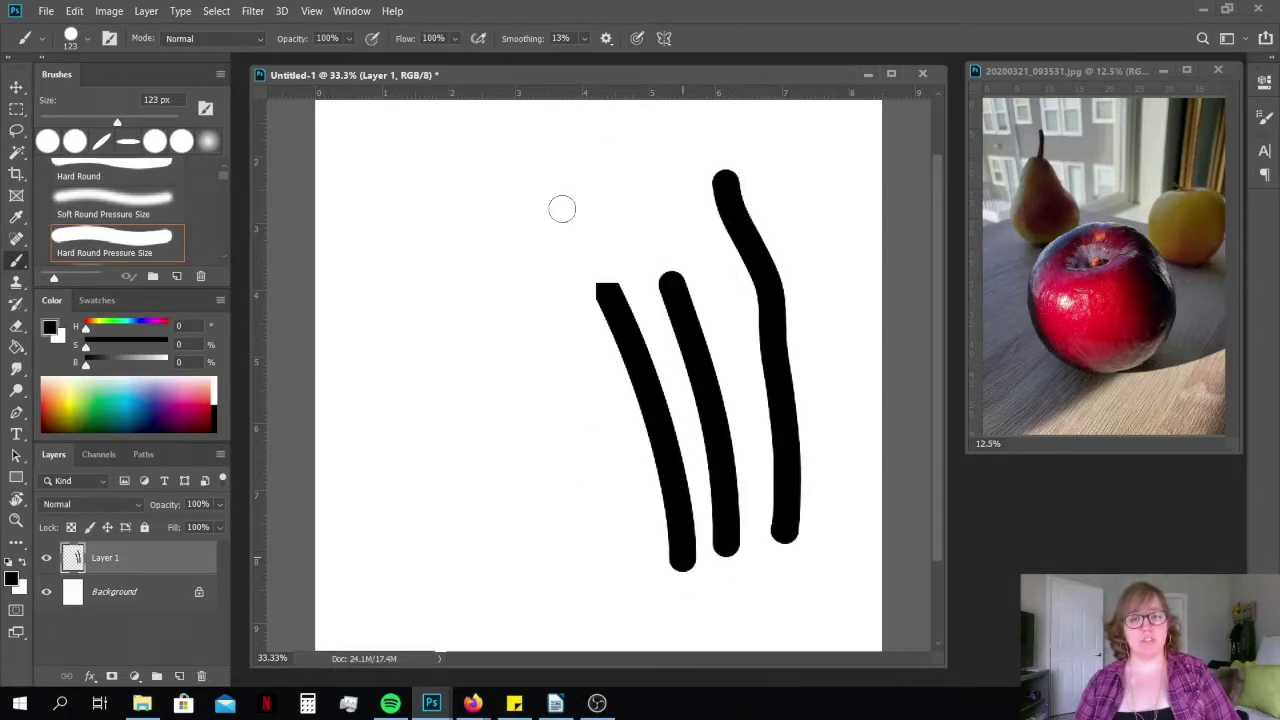
mouse_move(643, 565)
mouse_down()
mouse_move(557, 337)
mouse_move(524, 312)
mouse_up()
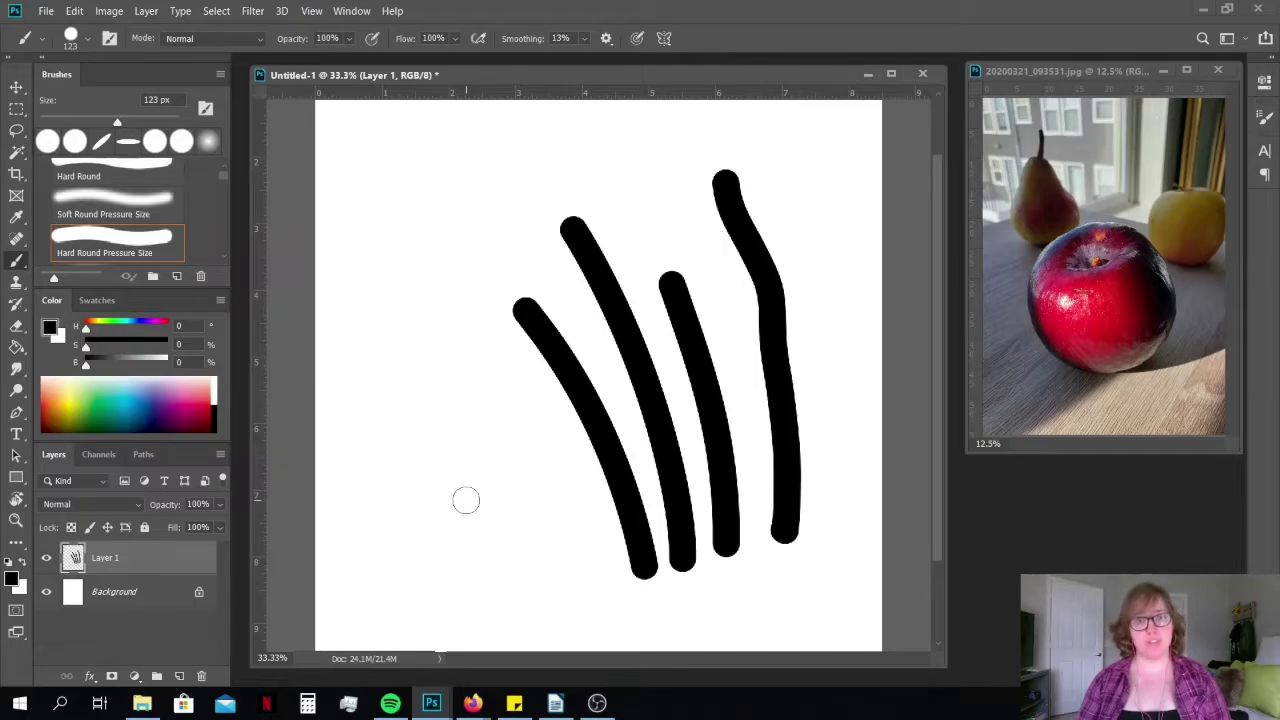
key(ctrl+z)
key(ctrl+z)
key(ctrl+z)
key(ctrl+z)
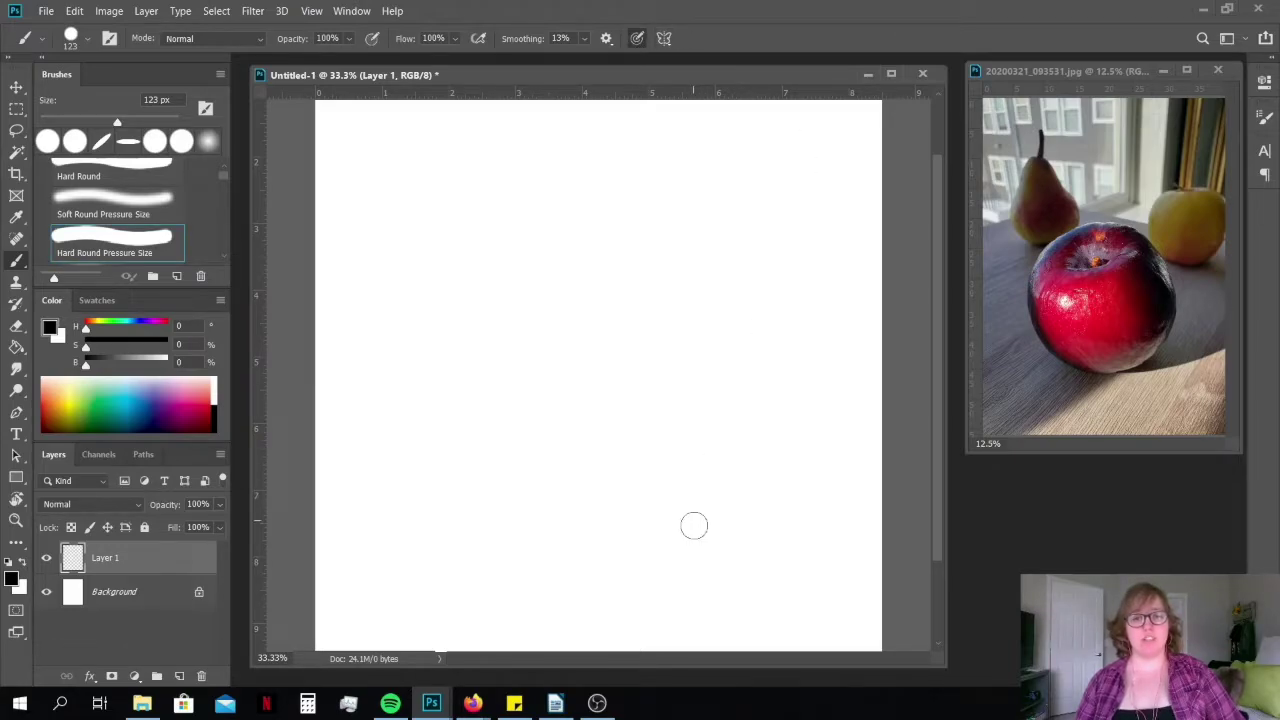
Paint four curved test strokes with pen pressure controlling brush size only, and undo them
mouse_move(688, 544)
mouse_down()
mouse_move(730, 414)
mouse_move(727, 340)
mouse_move(697, 261)
mouse_move(606, 166)
mouse_up()
mouse_move(623, 571)
mouse_down()
mouse_move(665, 435)
mouse_move(537, 182)
mouse_up()
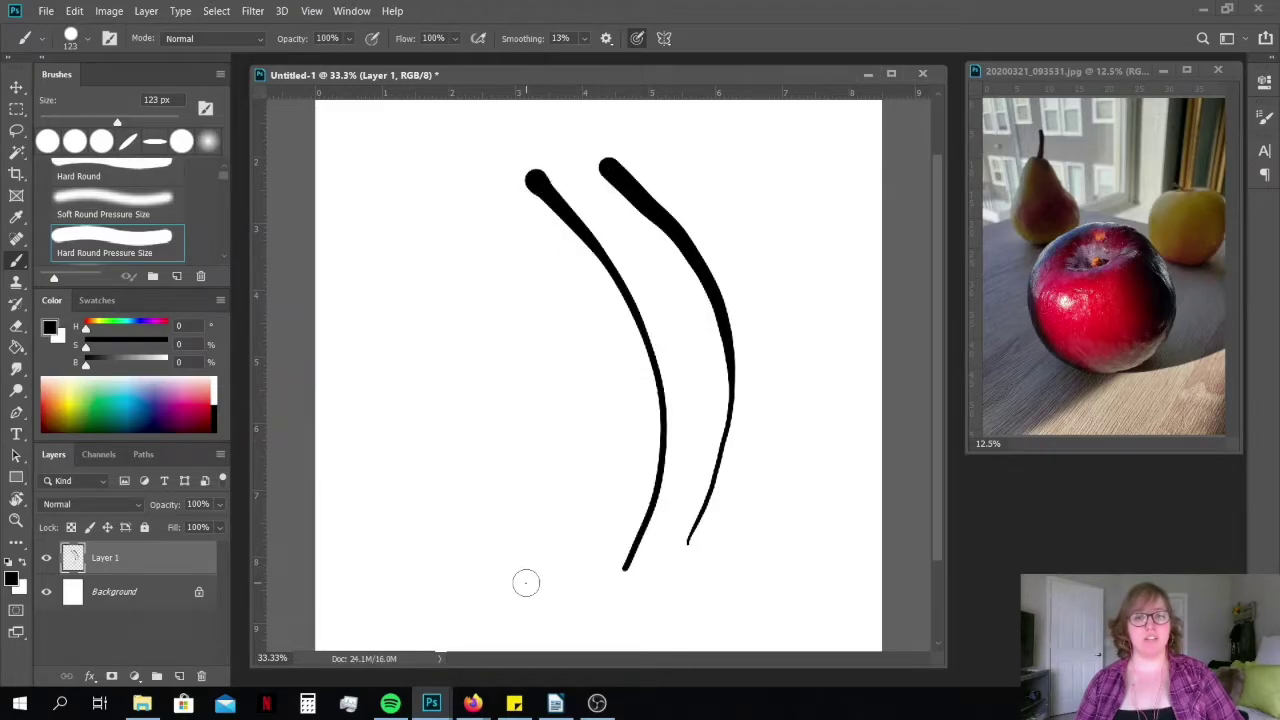
drag(524, 583, 470, 166)
mouse_move(466, 590)
mouse_down()
mouse_move(495, 527)
mouse_move(444, 272)
mouse_up()
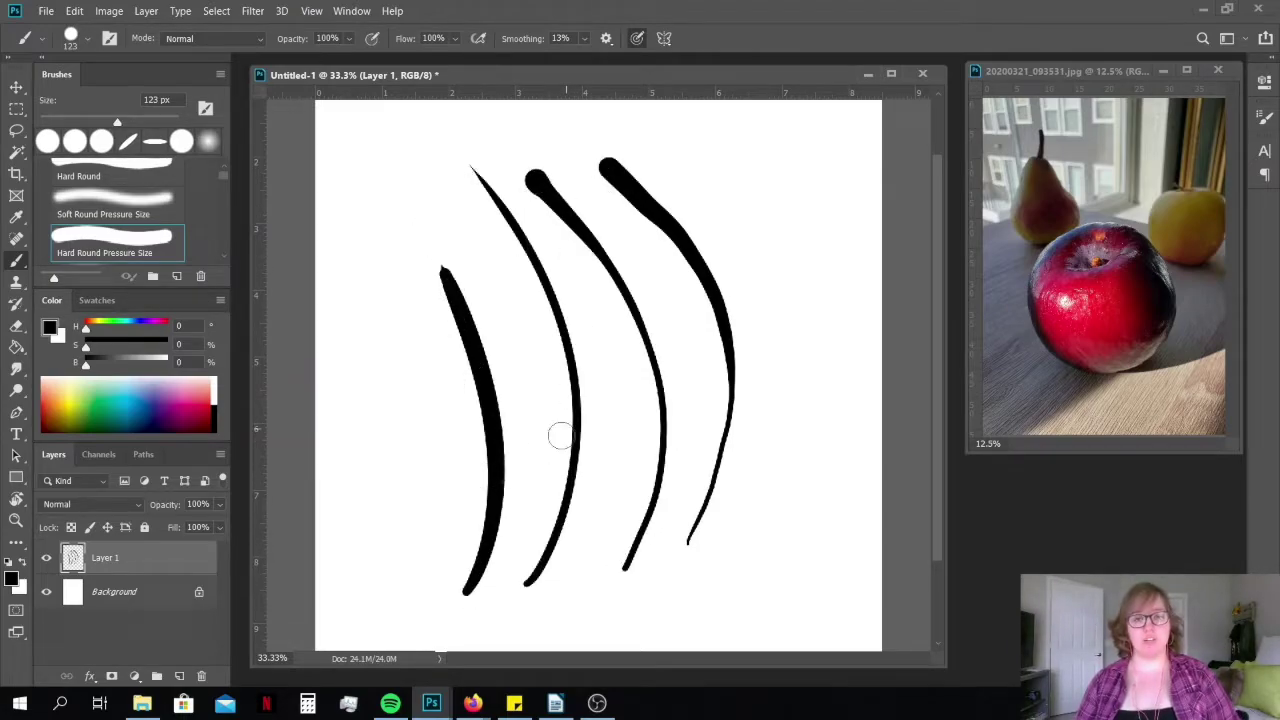
key(ctrl+z)
key(ctrl+z)
key(ctrl+z)
key(ctrl+z)
key(ctrl+z)
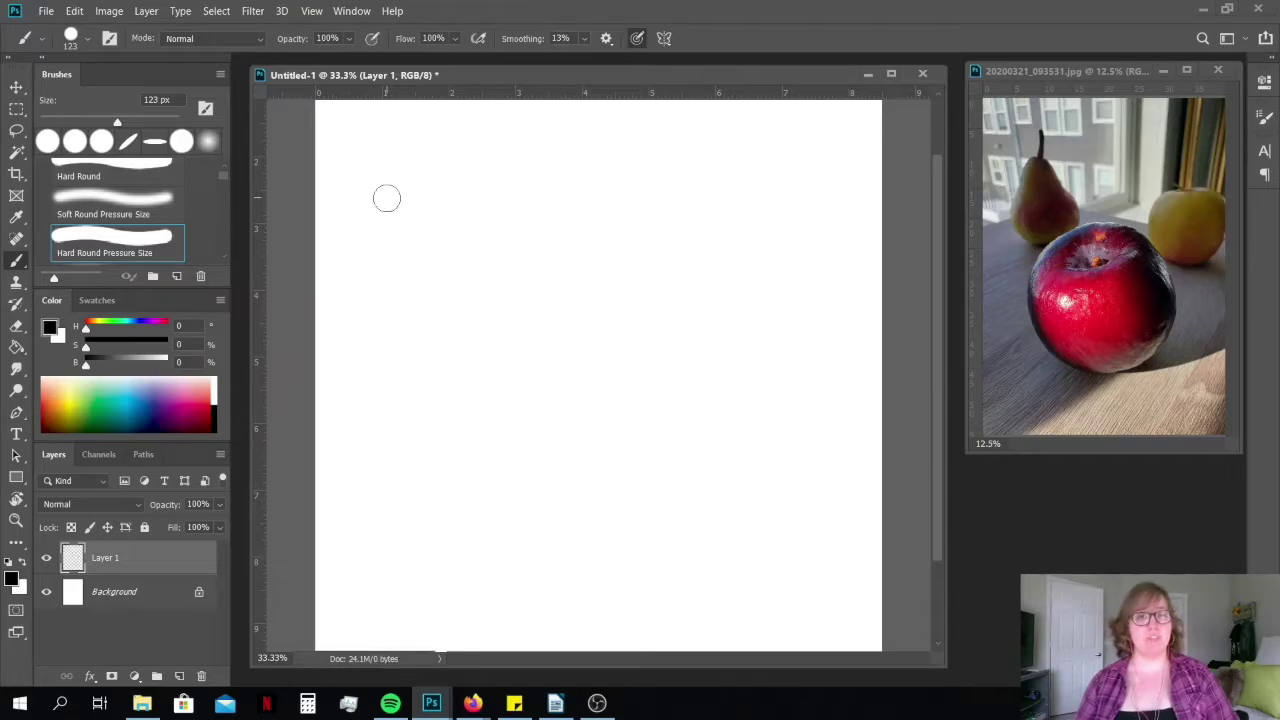
Paint three progressively shorter test strokes near the canvas center with pressure-controlled size
drag(654, 537, 620, 290)
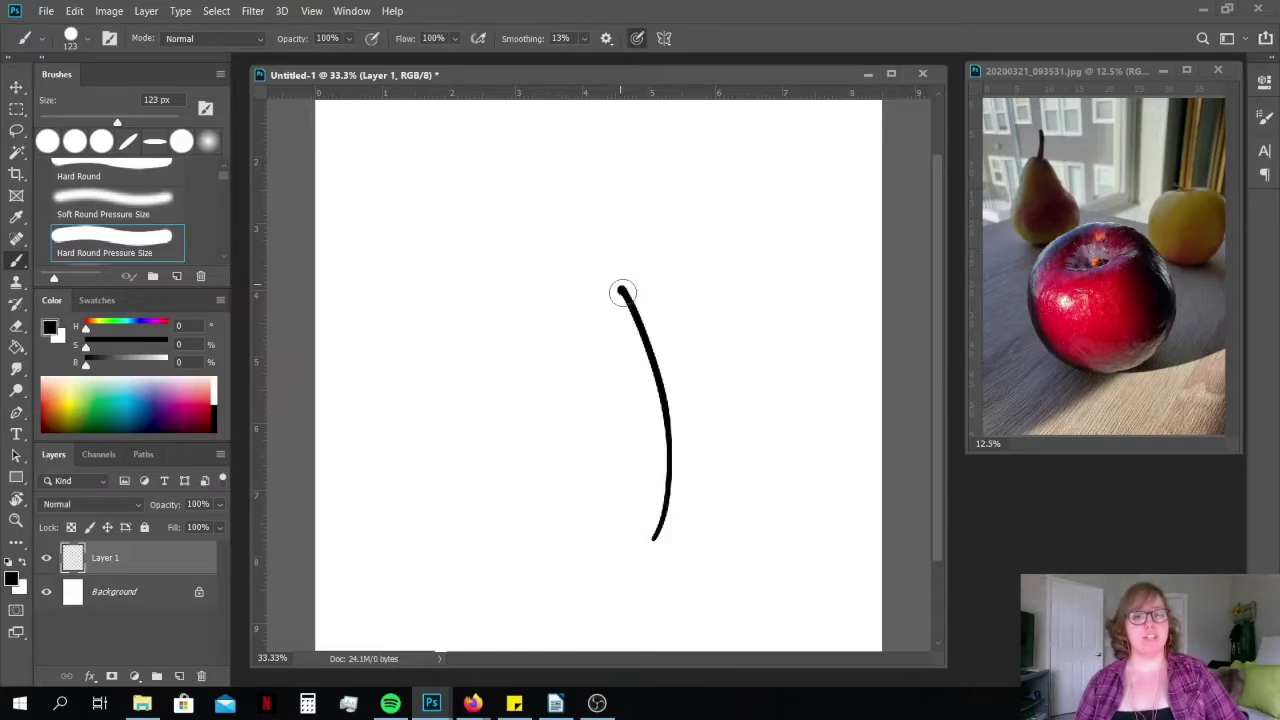
drag(627, 517, 621, 419)
drag(588, 537, 586, 497)
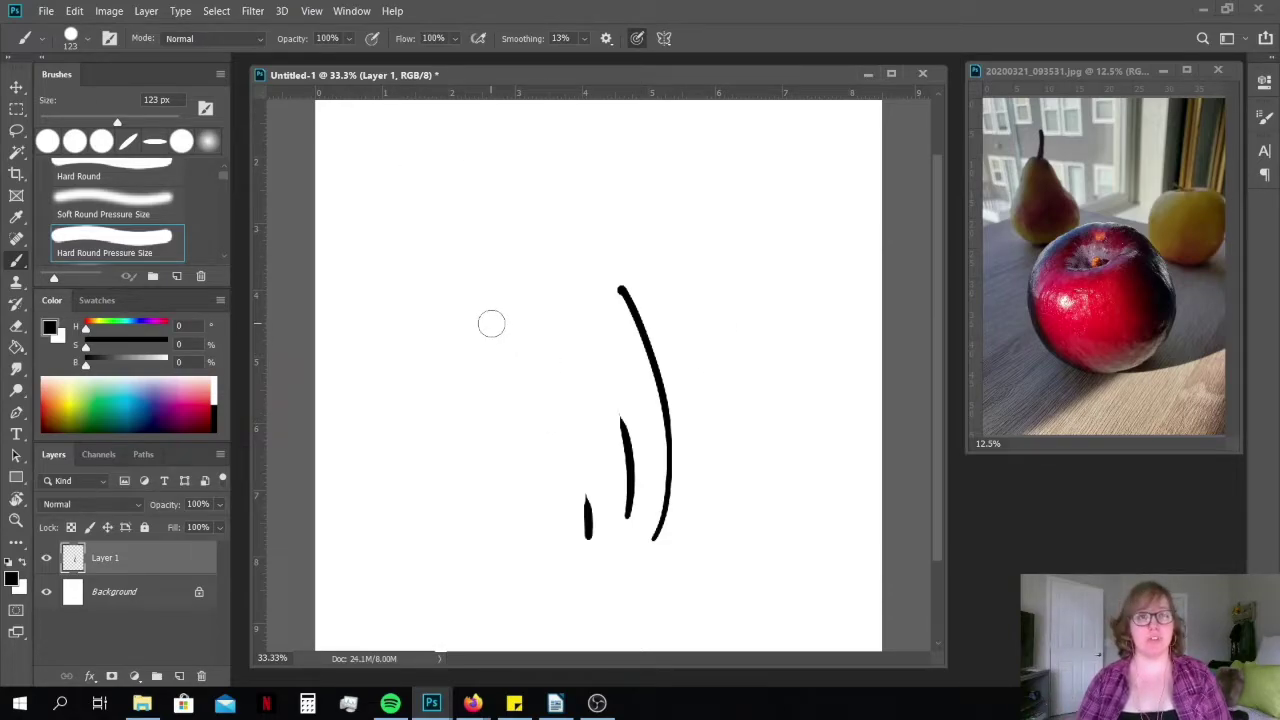
Turn on pen pressure for opacity and paint three long curved test strokes beside the earlier ones
click(372, 40)
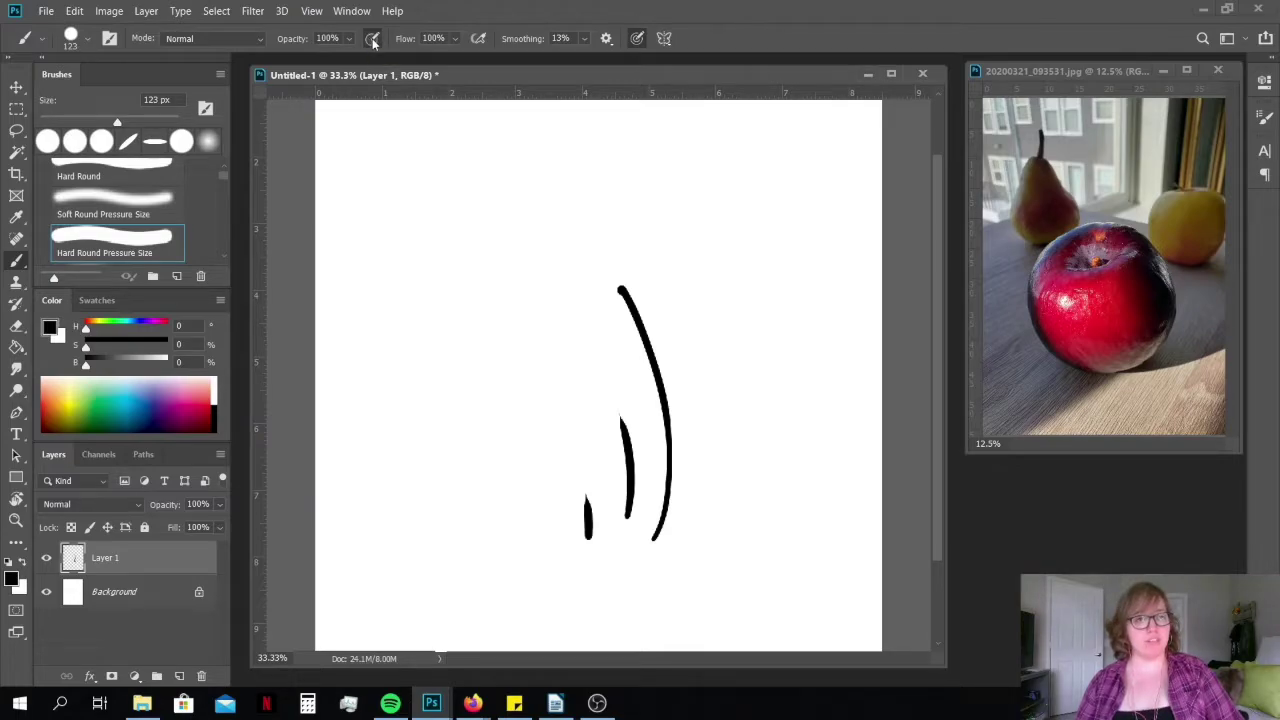
mouse_move(529, 532)
mouse_down()
mouse_move(551, 406)
mouse_move(419, 192)
mouse_move(378, 166)
mouse_up()
mouse_move(473, 549)
mouse_down()
mouse_move(483, 503)
mouse_move(380, 235)
mouse_up()
mouse_move(418, 582)
mouse_down()
mouse_move(439, 503)
mouse_move(394, 329)
mouse_up()
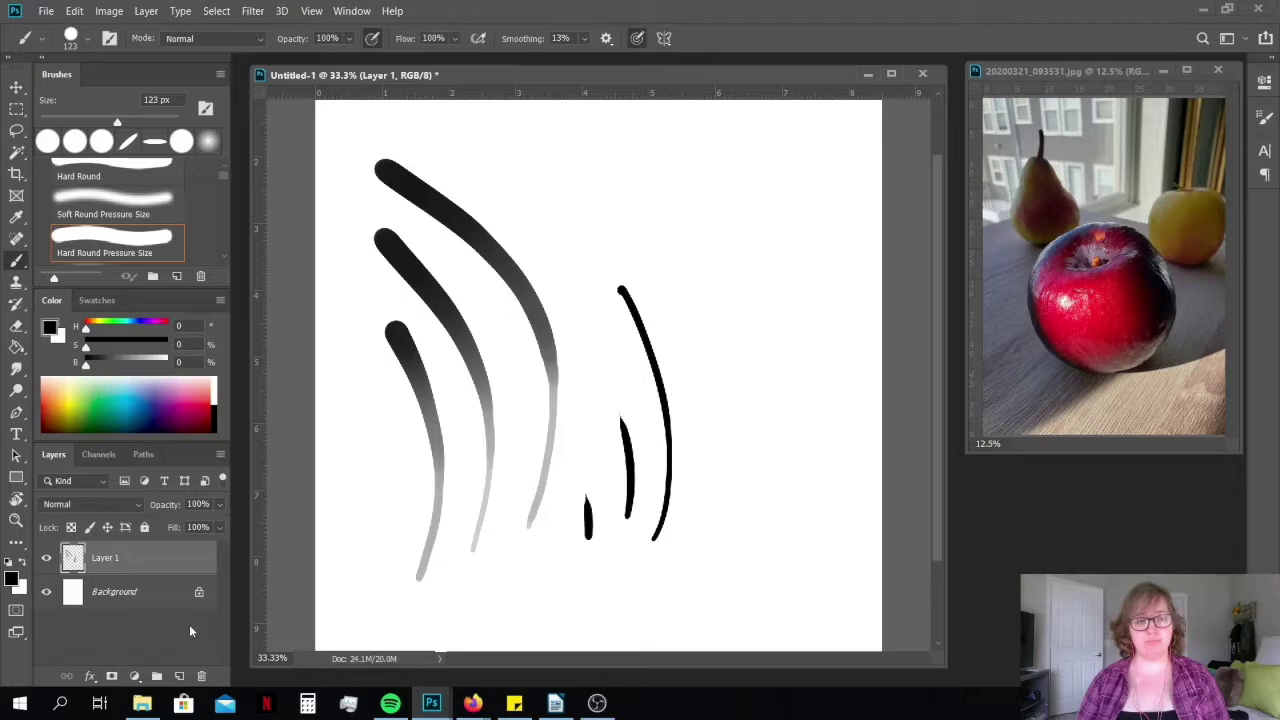
Replace the test-stroke layer with a new empty layer and paint two light diagonal strokes on it
click(201, 676)
click(180, 676)
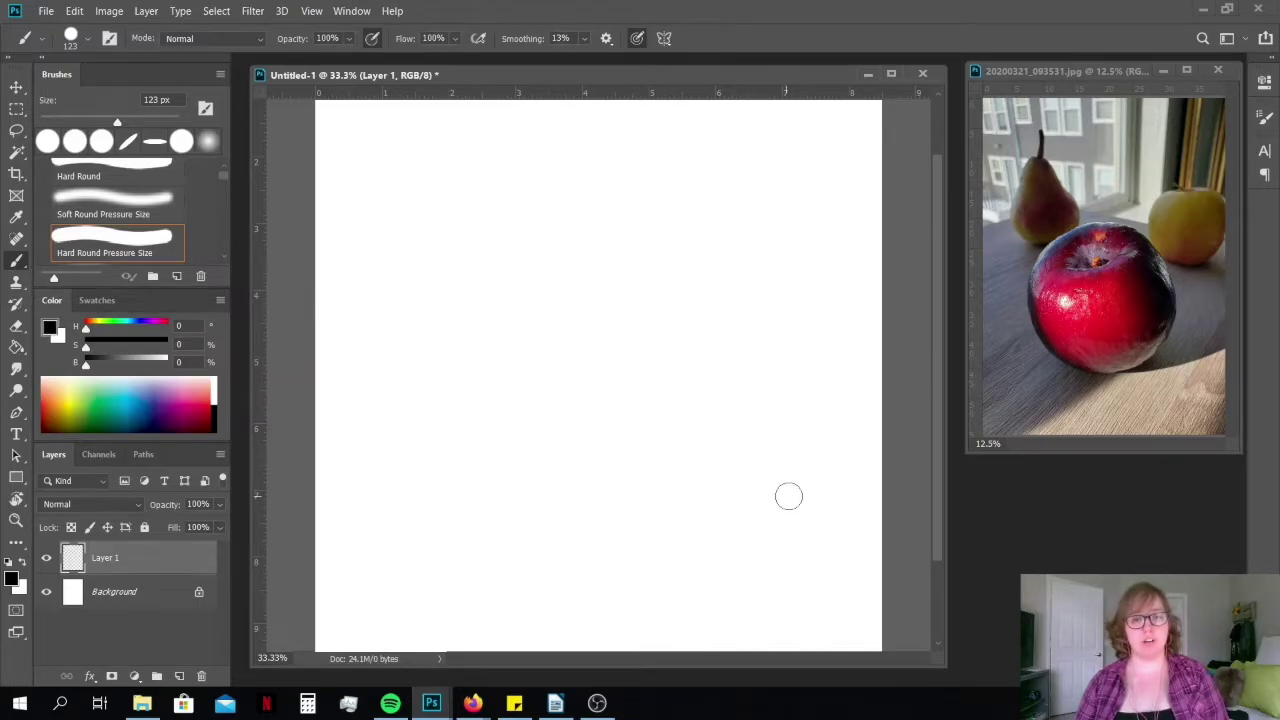
drag(755, 430, 643, 295)
drag(736, 468, 546, 268)
Switch to the Soft Round brush and paint a series of soft-edged diagonal test strokes of varying pressure
right_click(638, 338)
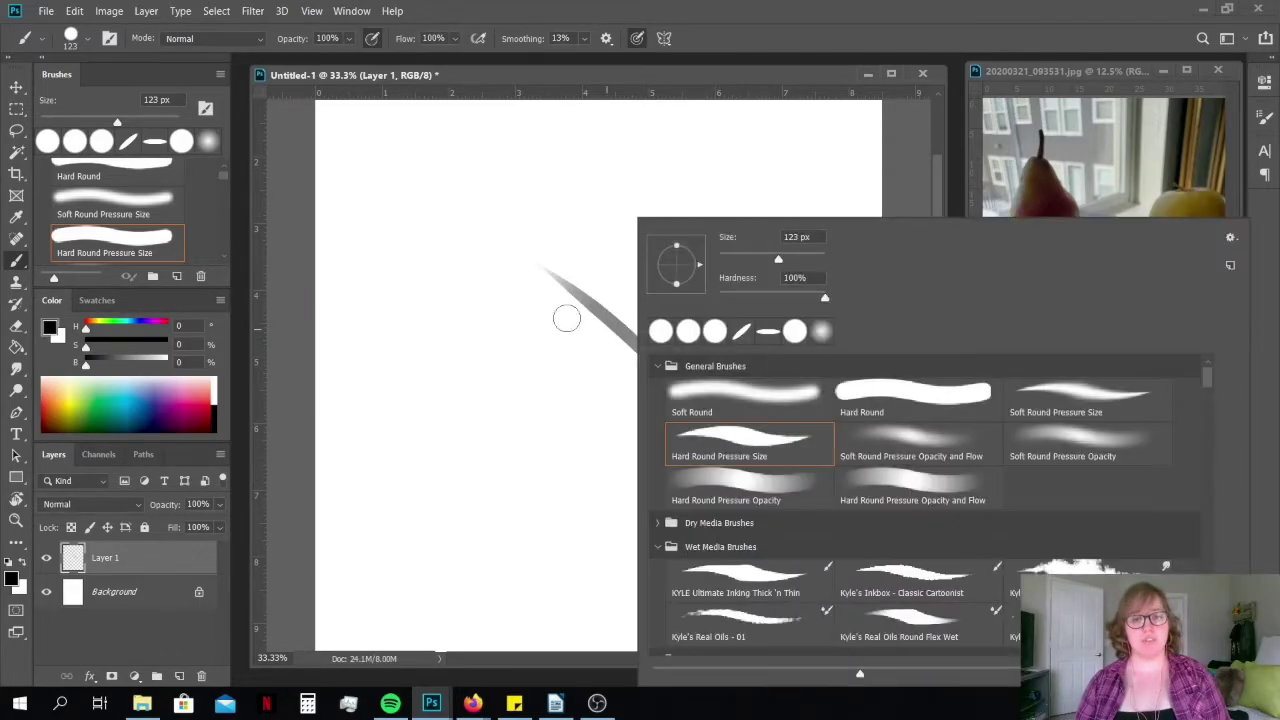
click(690, 395)
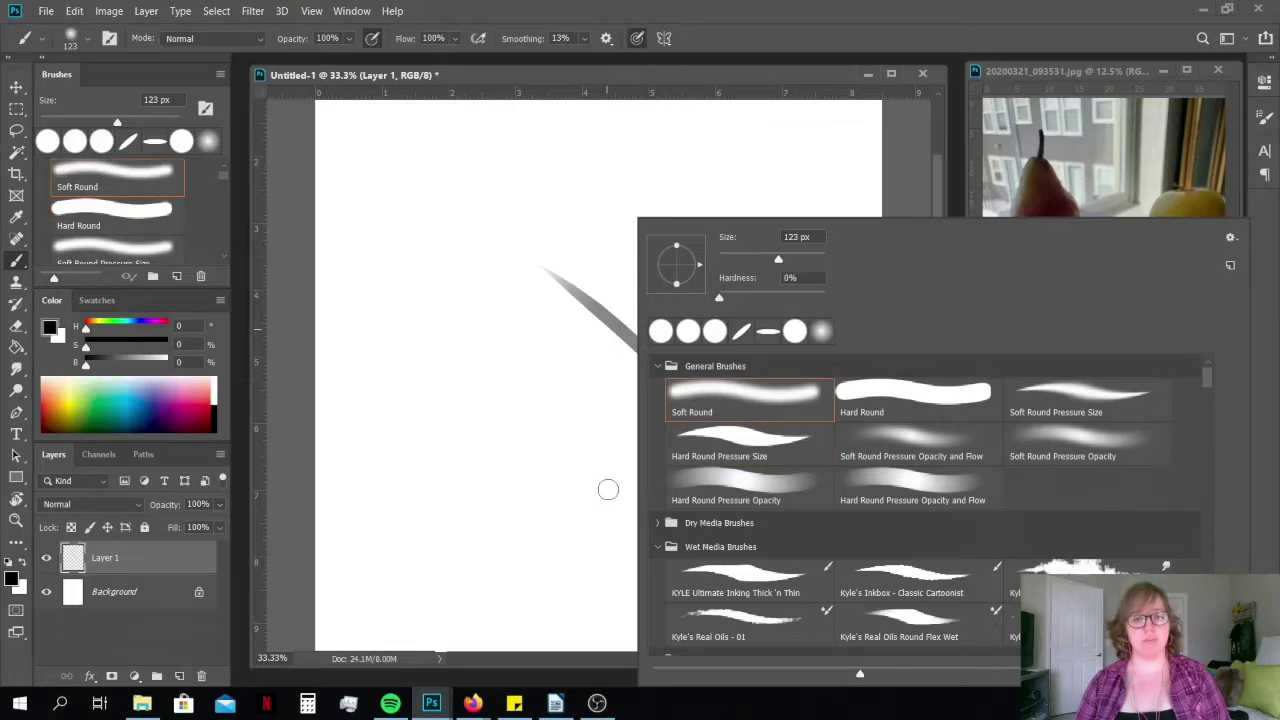
click(608, 489)
drag(666, 520, 394, 257)
mouse_move(638, 568)
mouse_down()
mouse_move(466, 388)
mouse_move(625, 555)
mouse_move(415, 420)
mouse_up()
mouse_move(520, 598)
mouse_down()
mouse_move(408, 508)
mouse_move(460, 605)
mouse_up()
drag(398, 578, 452, 613)
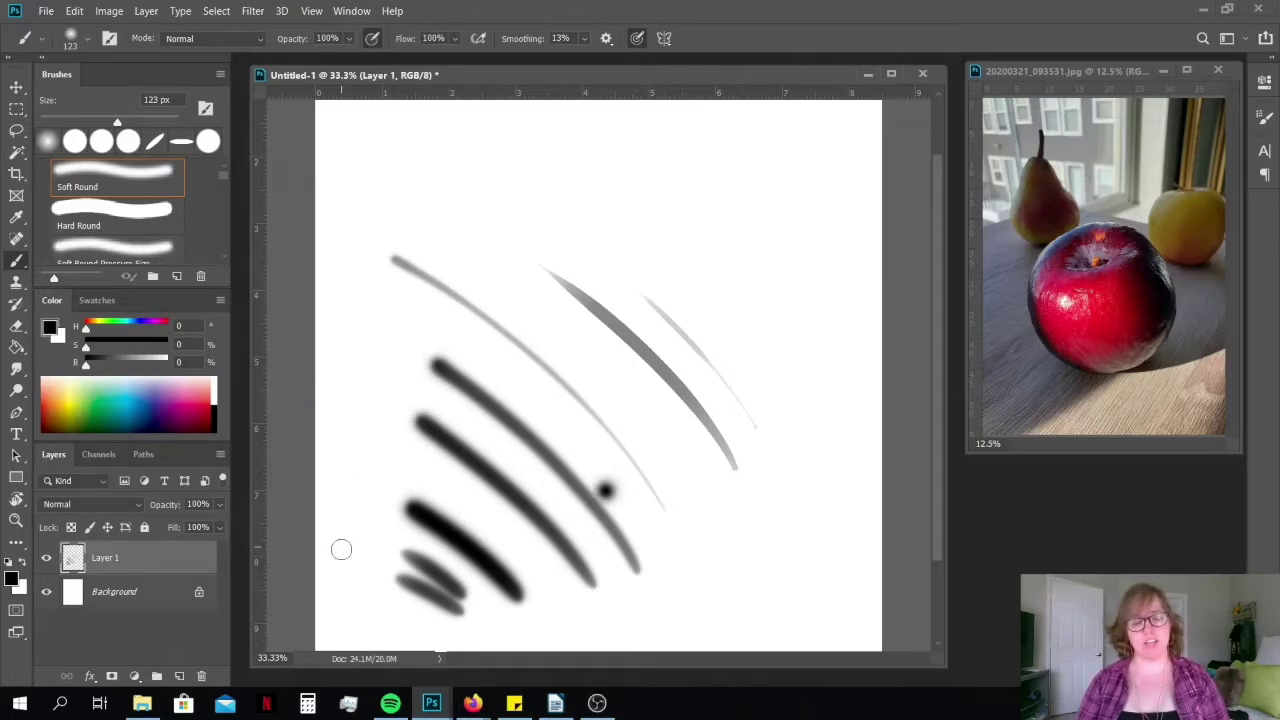
Delete the layer holding the test strokes and add a new layer named "sketch"
click(201, 676)
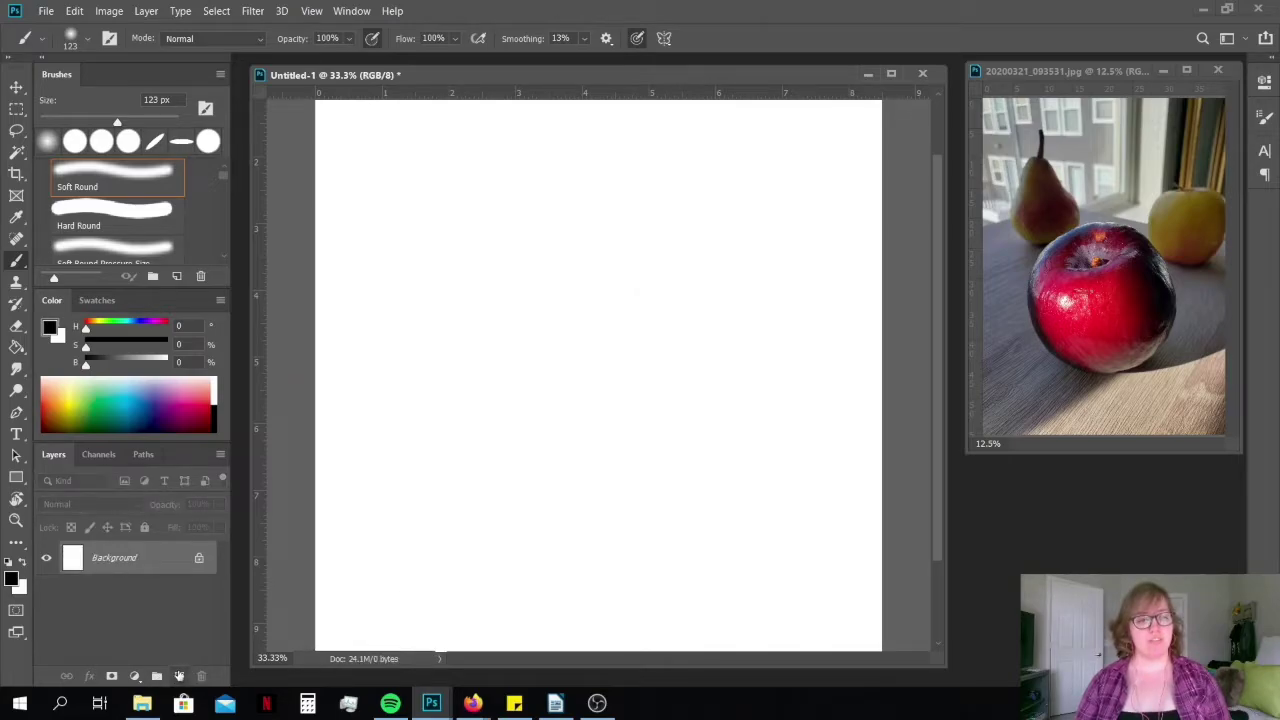
click(179, 676)
double_click(117, 555)
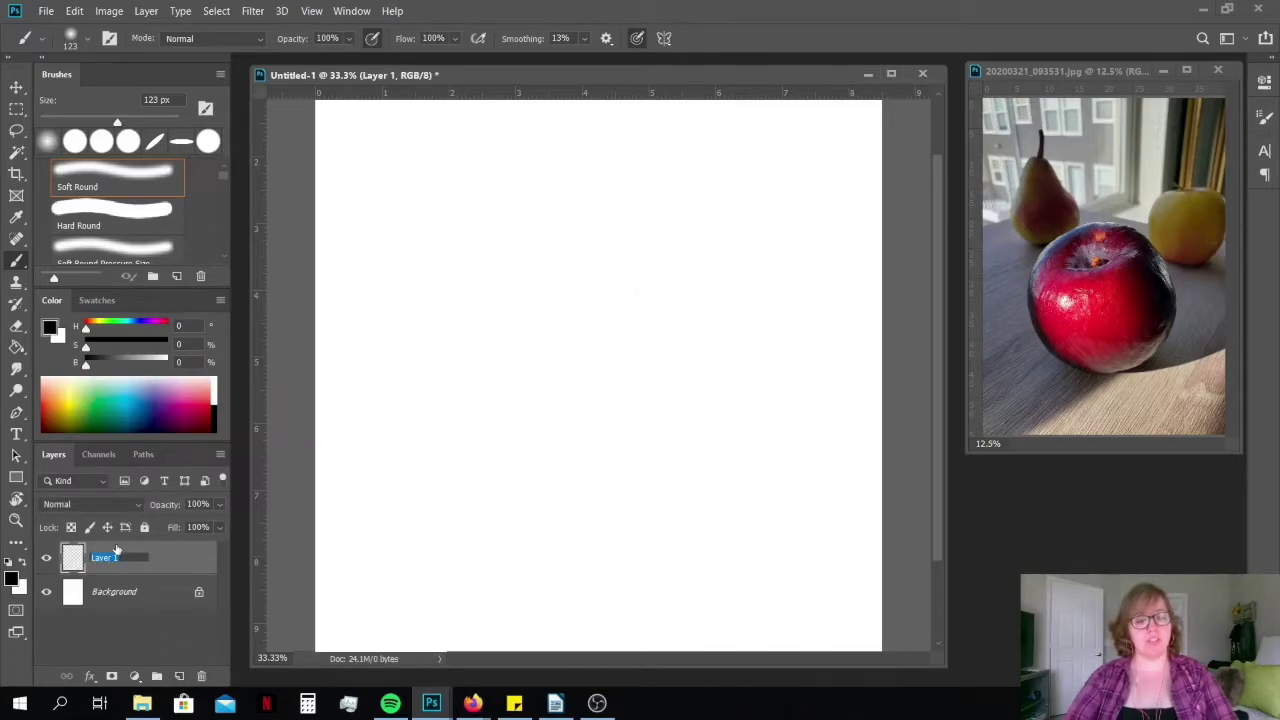
key(Return)
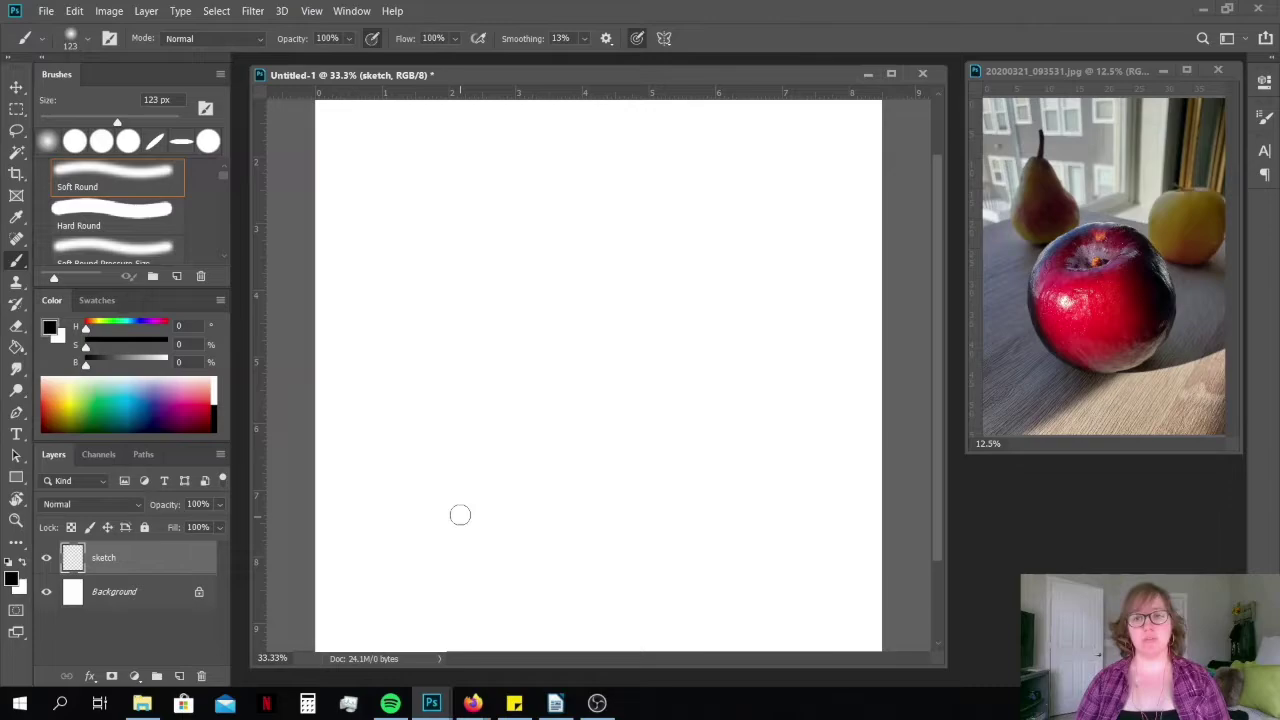
Choose the Hard Round Pressure Size brush and reduce its size to 50 px
right_click(487, 449)
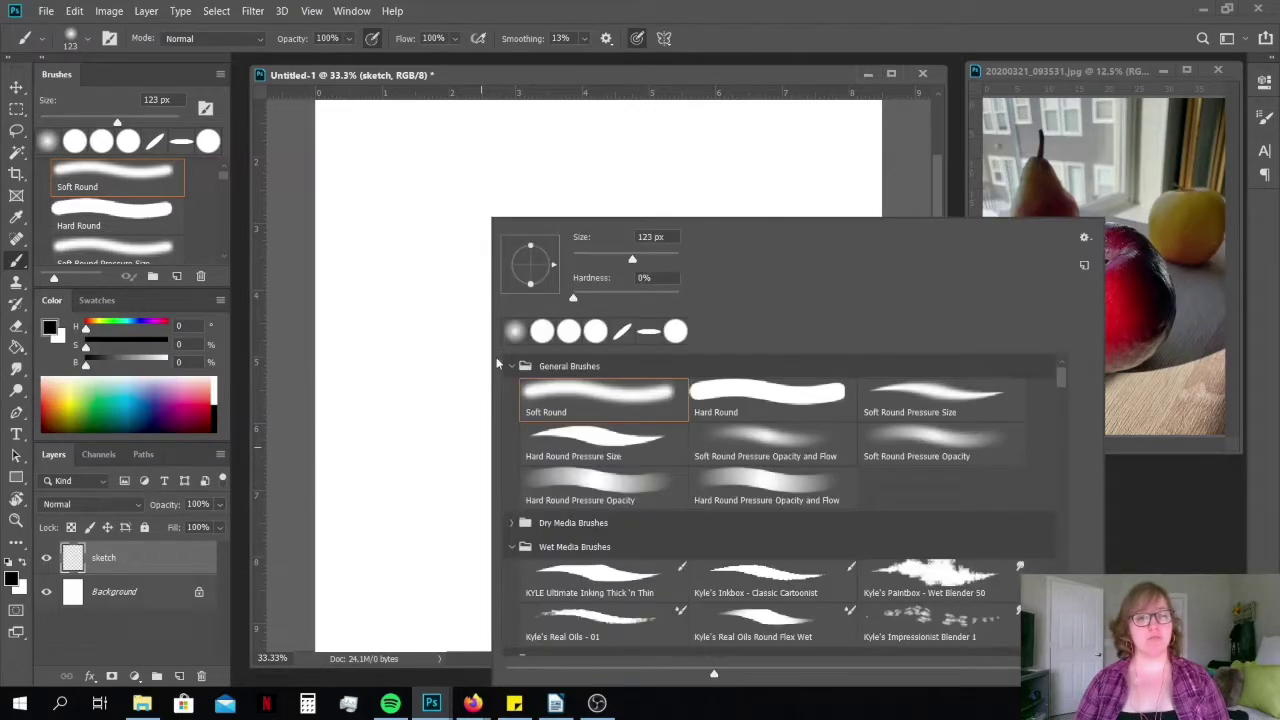
click(566, 440)
click(329, 434)
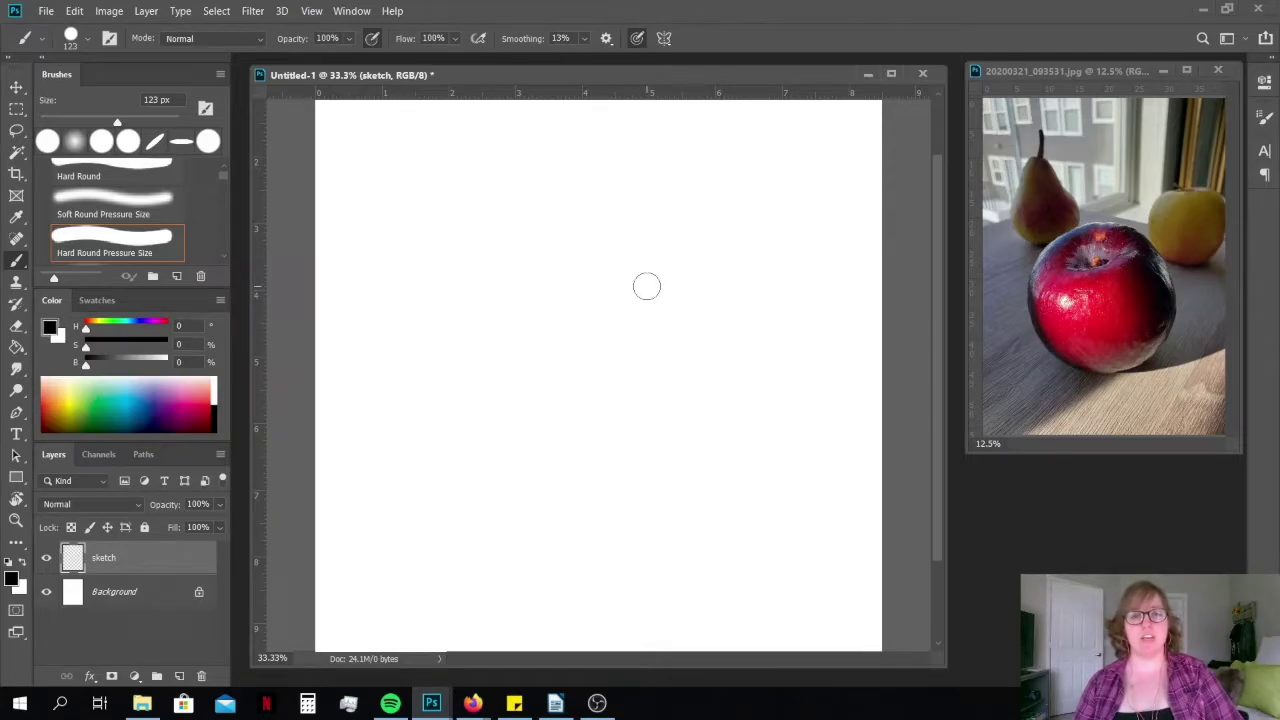
key(bracketleft)
key(bracketleft)
key(bracketleft)
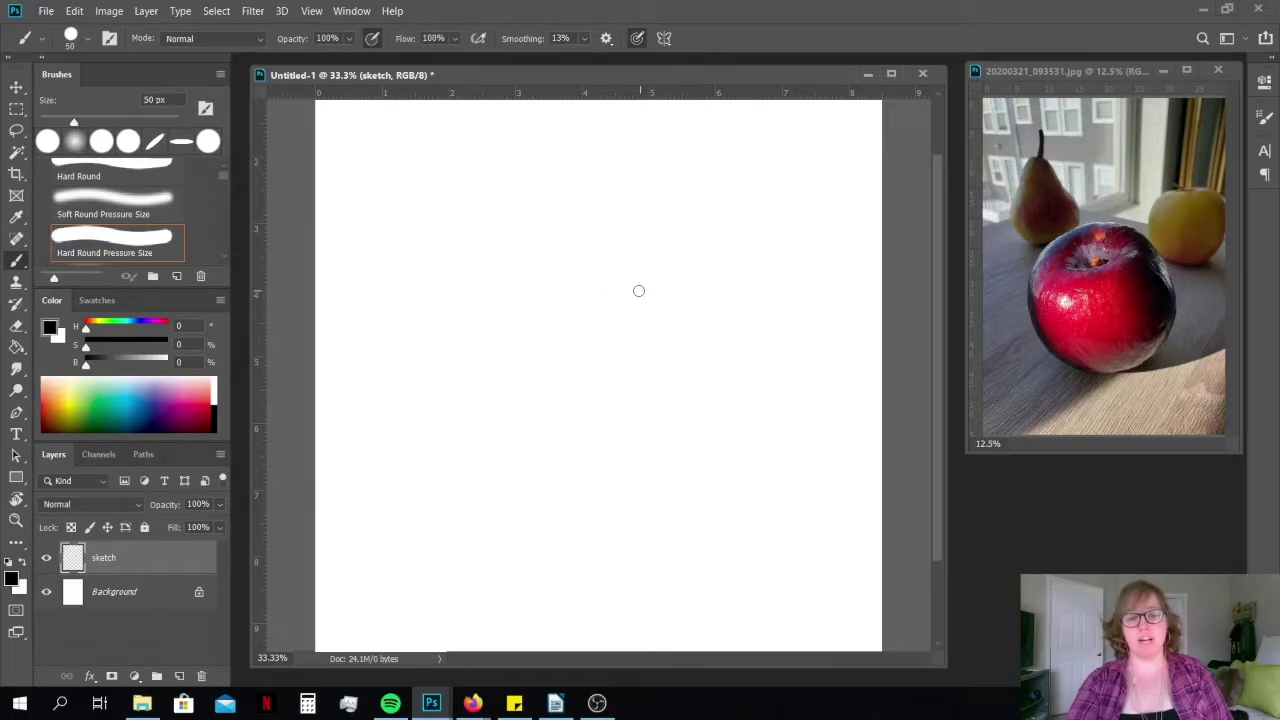
Paint a thin zigzag test stroke, enlarge the brush, and paint a thicker zigzag below it
mouse_move(681, 300)
mouse_down()
mouse_move(599, 271)
mouse_move(522, 318)
mouse_up()
key(bracketright)
key(bracketright)
key(bracketright)
key(bracketright)
key(bracketright)
key(bracketright)
key(bracketright)
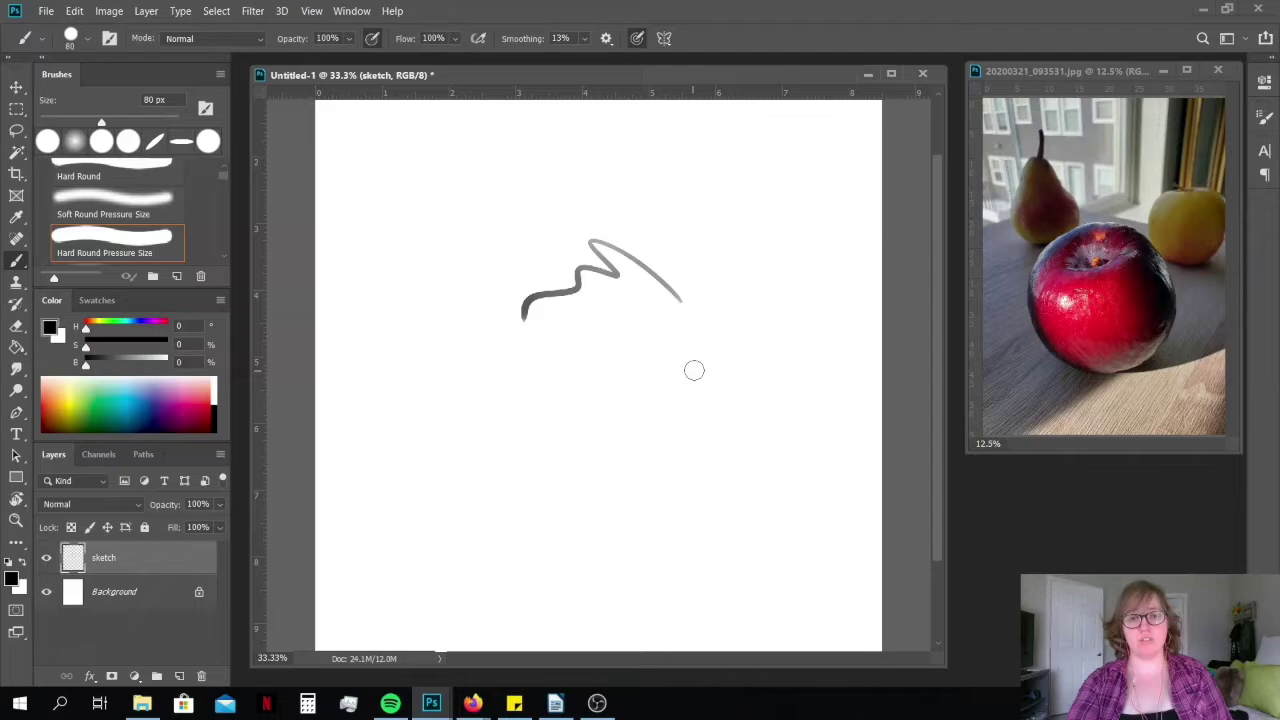
mouse_move(740, 398)
mouse_down()
mouse_move(606, 323)
mouse_move(432, 440)
mouse_up()
Enlarge the brush beyond 300 px and paint a very wide test stroke across the lower canvas
key(bracketright)
key(bracketright)
key(bracketright)
key(bracketright)
key(bracketright)
key(bracketright)
key(bracketright)
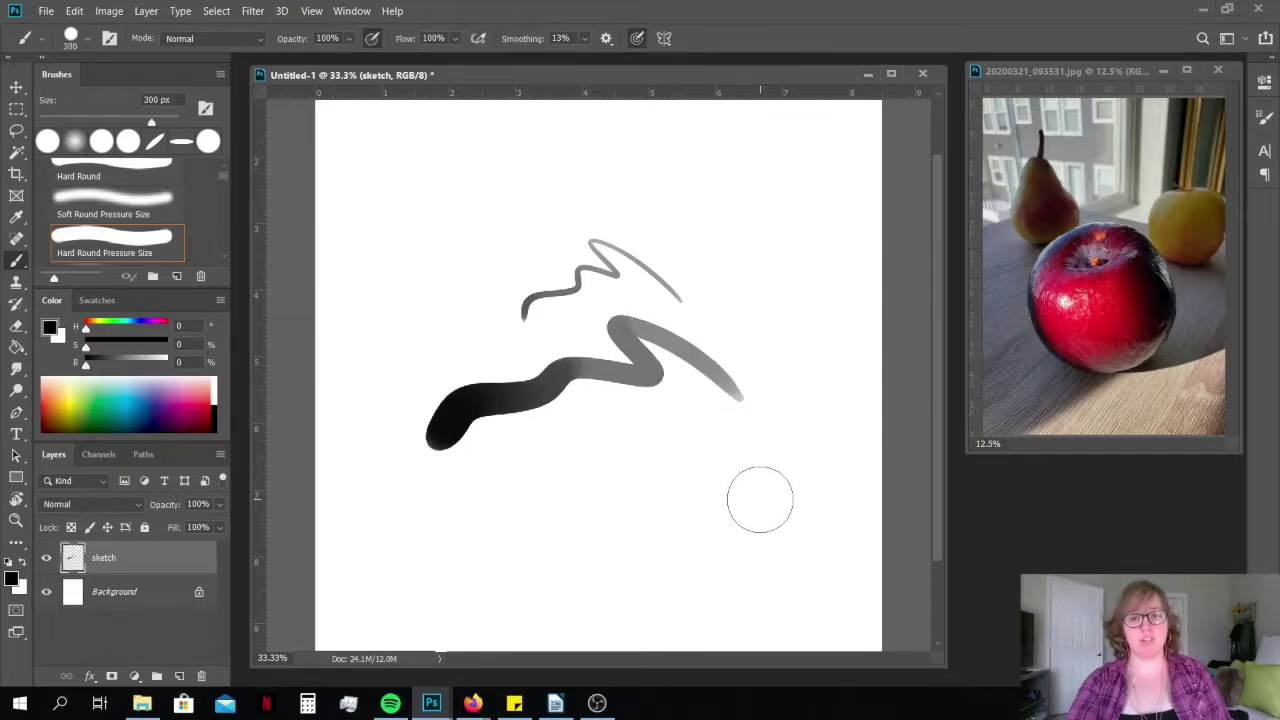
mouse_move(789, 555)
mouse_down()
mouse_move(569, 535)
mouse_move(414, 543)
mouse_up()
Undo the three zigzag test strokes on the sketch layer
key(ctrl+z)
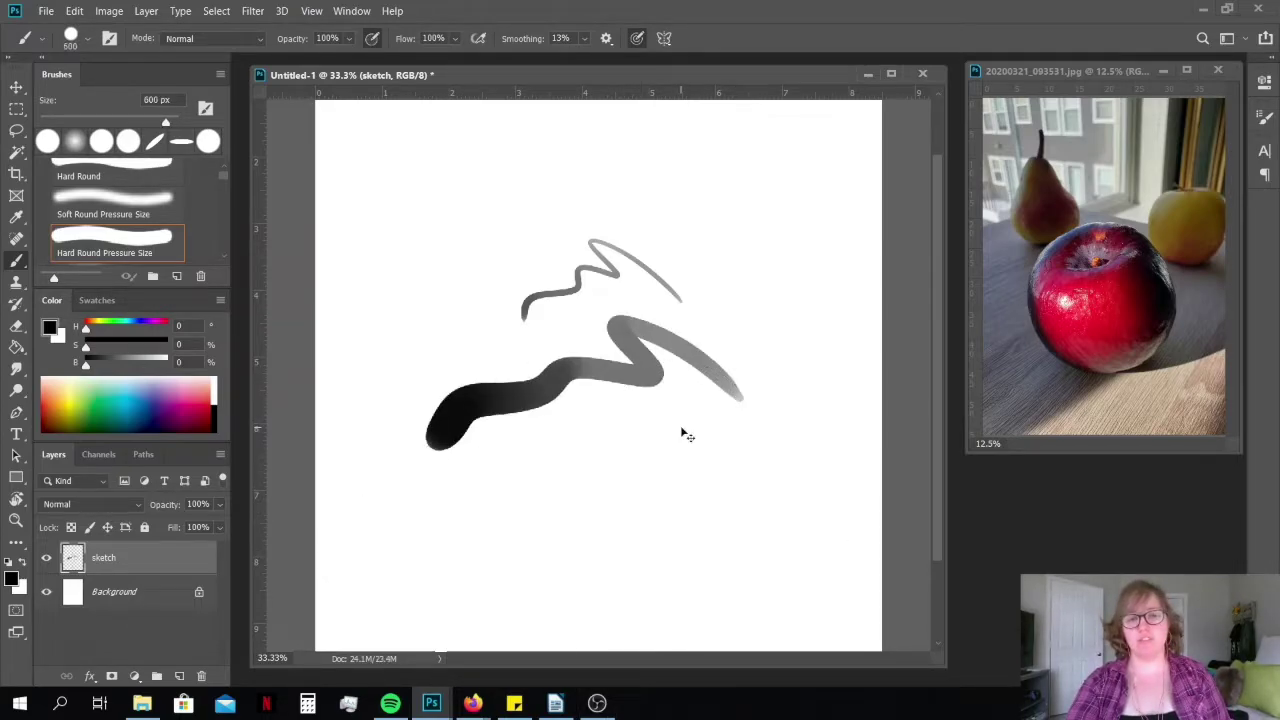
key(ctrl+z)
key(ctrl+z)
Reduce the brush size to 45 px
key(bracketleft)
key(bracketleft)
key(bracketleft)
key(bracketleft)
key(bracketleft)
key(bracketleft)
key(bracketleft)
key(bracketleft)
key(bracketleft)
key(bracketleft)
key(bracketleft)
key(bracketleft)
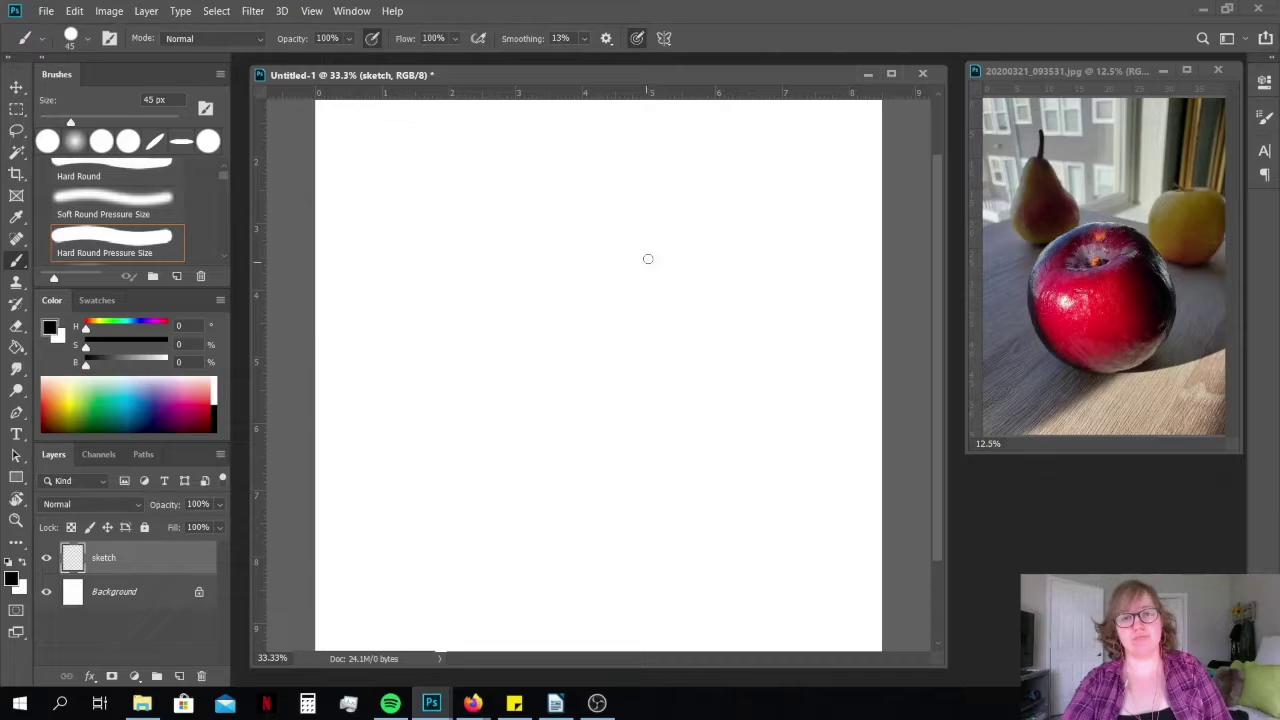
Sketch a rough apple near the canvas's upper right and a separate round apple outline in the lower middle
mouse_move(648, 259)
mouse_down()
mouse_move(666, 291)
mouse_move(640, 272)
mouse_move(619, 286)
mouse_move(722, 240)
mouse_up()
key(v)
key(b)
mouse_move(600, 372)
mouse_down()
mouse_move(628, 377)
mouse_move(694, 470)
mouse_up()
drag(652, 524, 638, 542)
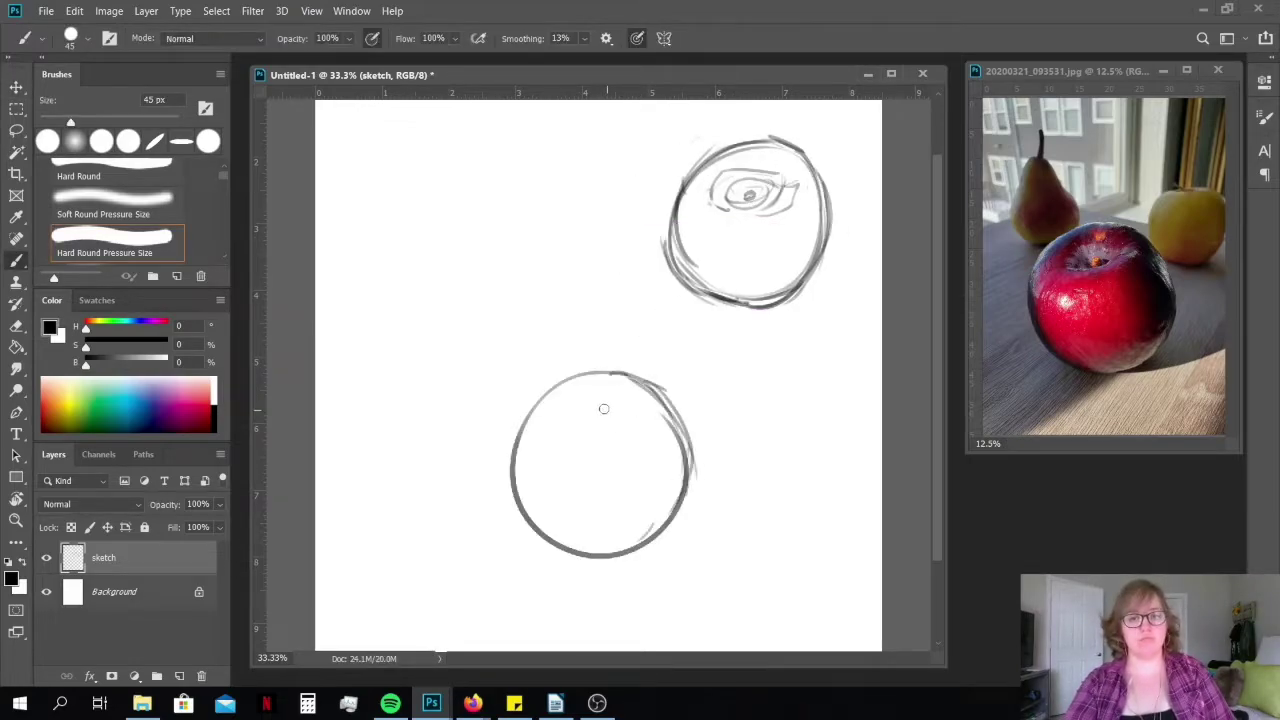
Reduce the brush to 30 px and sketch the stem hollow and small highlight shapes inside the lower apple
drag(560, 412, 596, 403)
key([)
key([)
key([)
drag(606, 404, 655, 424)
drag(555, 426, 633, 423)
drag(555, 466, 592, 464)
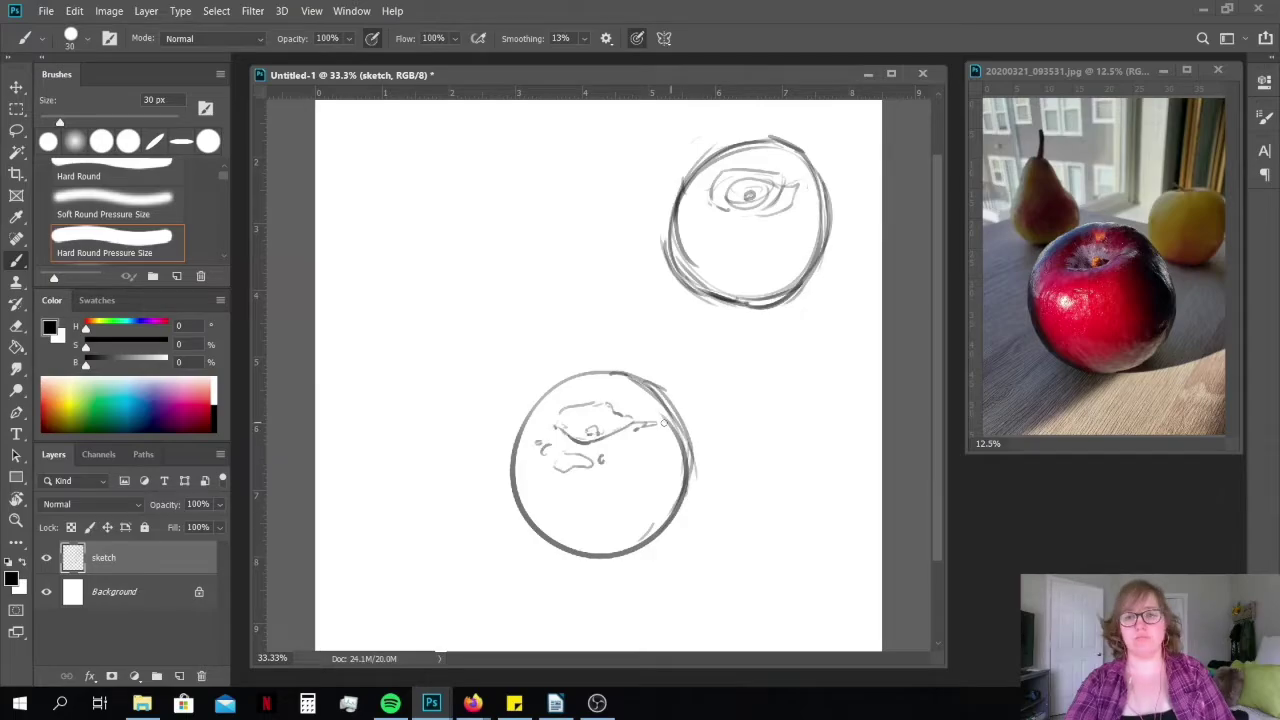
drag(665, 430, 672, 455)
Draw a horizontal table line on a new layer below the sketch and erase the part crossing the apple
drag(338, 507, 518, 507)
key(ctrl+z)
click(178, 676)
drag(134, 566, 134, 604)
drag(349, 505, 794, 505)
key(e)
drag(594, 507, 672, 506)
key(b)
click(135, 557)
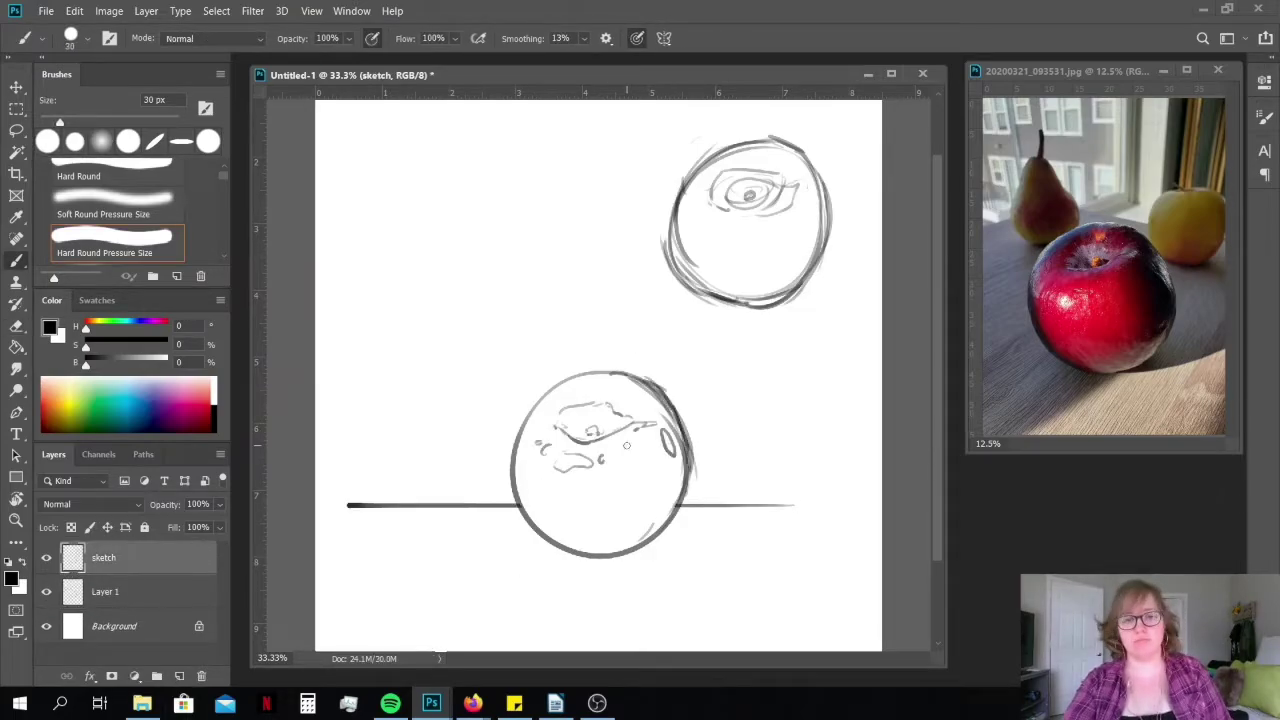
Rework the lower apple's outline and add light and shadow contours inside it
drag(625, 437, 540, 434)
key(e)
mouse_move(609, 380)
mouse_down()
mouse_move(540, 399)
mouse_move(572, 364)
mouse_up()
key(b)
mouse_move(686, 450)
mouse_down()
mouse_move(672, 514)
mouse_move(576, 547)
mouse_move(659, 461)
mouse_up()
click(603, 548)
Draw the apple's elongated cast shadow with hatching near its base and remove the layer holding the table line
mouse_move(642, 384)
mouse_down()
mouse_move(558, 381)
mouse_move(559, 548)
mouse_move(812, 525)
mouse_up()
click(135, 591)
key(Delete)
key(ctrl+z)
drag(572, 556, 814, 500)
key(ctrl+z)
mouse_move(703, 479)
mouse_down()
mouse_move(618, 555)
mouse_move(690, 480)
mouse_up()
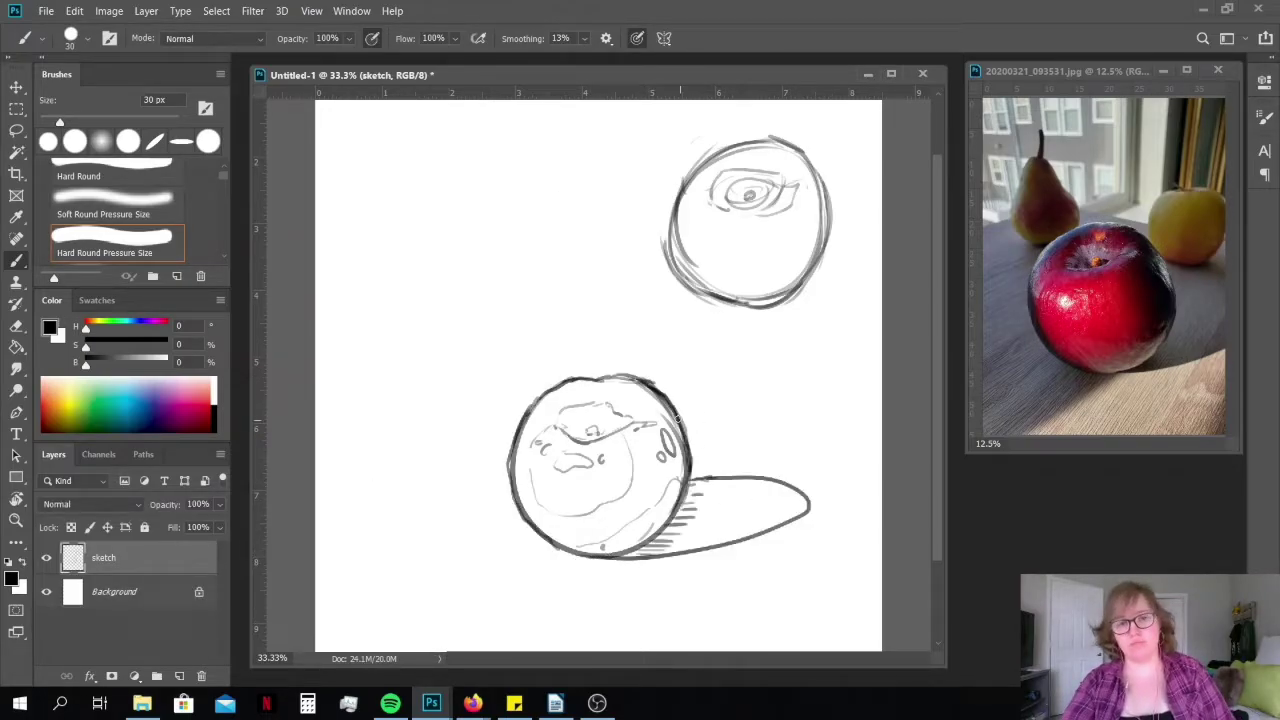
Darken the apple's upper-right edge and draw a sun with an arrow aimed at the apple as the light source
drag(652, 385, 692, 448)
drag(597, 390, 605, 389)
drag(402, 337, 464, 393)
drag(452, 391, 462, 373)
mouse_move(382, 306)
mouse_down()
mouse_move(356, 322)
mouse_move(378, 306)
mouse_up()
drag(372, 279, 372, 291)
drag(408, 294, 403, 299)
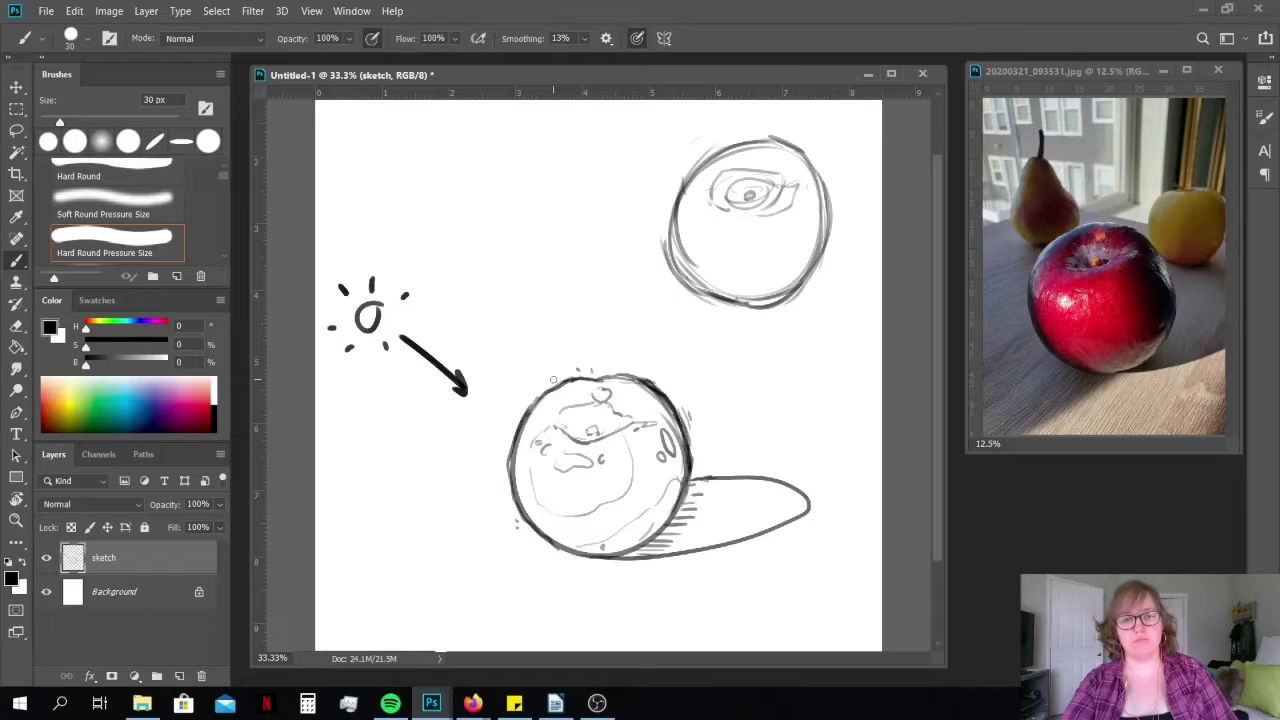
Reduce the brush to 15 px and strengthen the outlines of the apple and its cast shadow
click(546, 379)
click(520, 398)
mouse_move(686, 458)
mouse_down()
mouse_move(634, 549)
mouse_move(610, 556)
mouse_up()
key(bracketleft)
key(bracketleft)
key(bracketleft)
key(bracketleft)
drag(512, 440, 616, 557)
key(bracketright)
drag(808, 512, 676, 554)
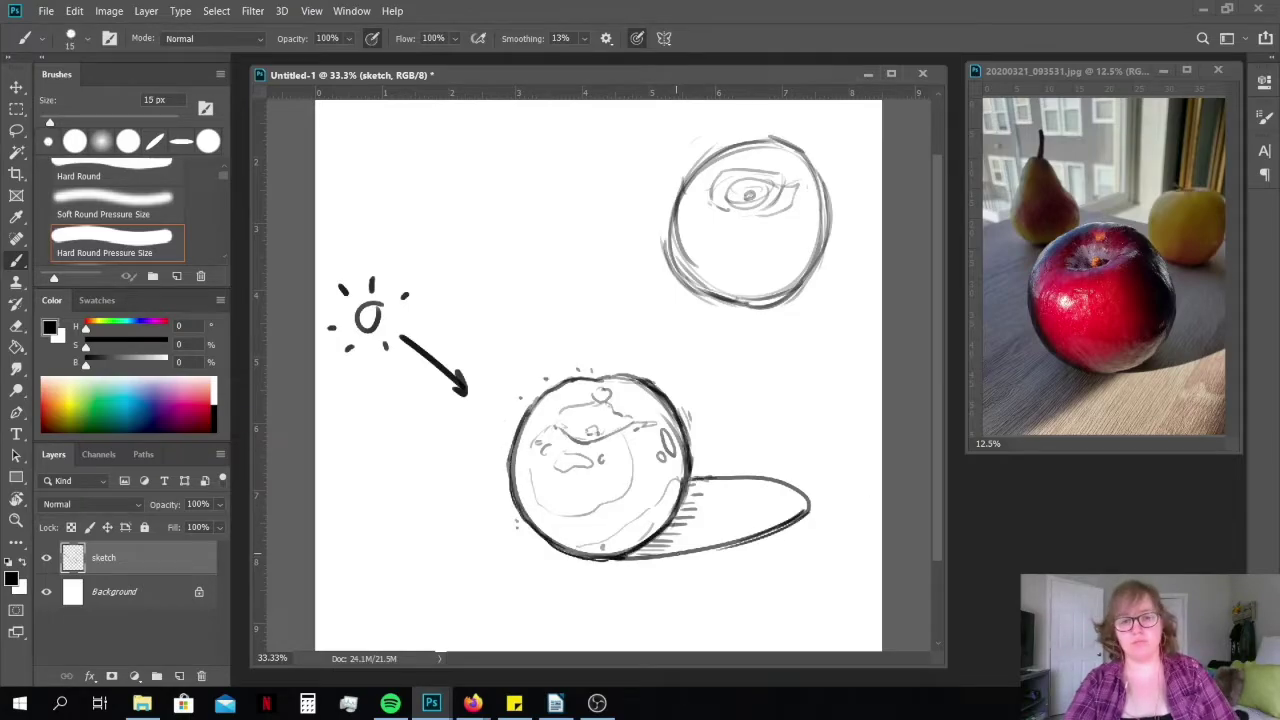
drag(612, 378, 518, 440)
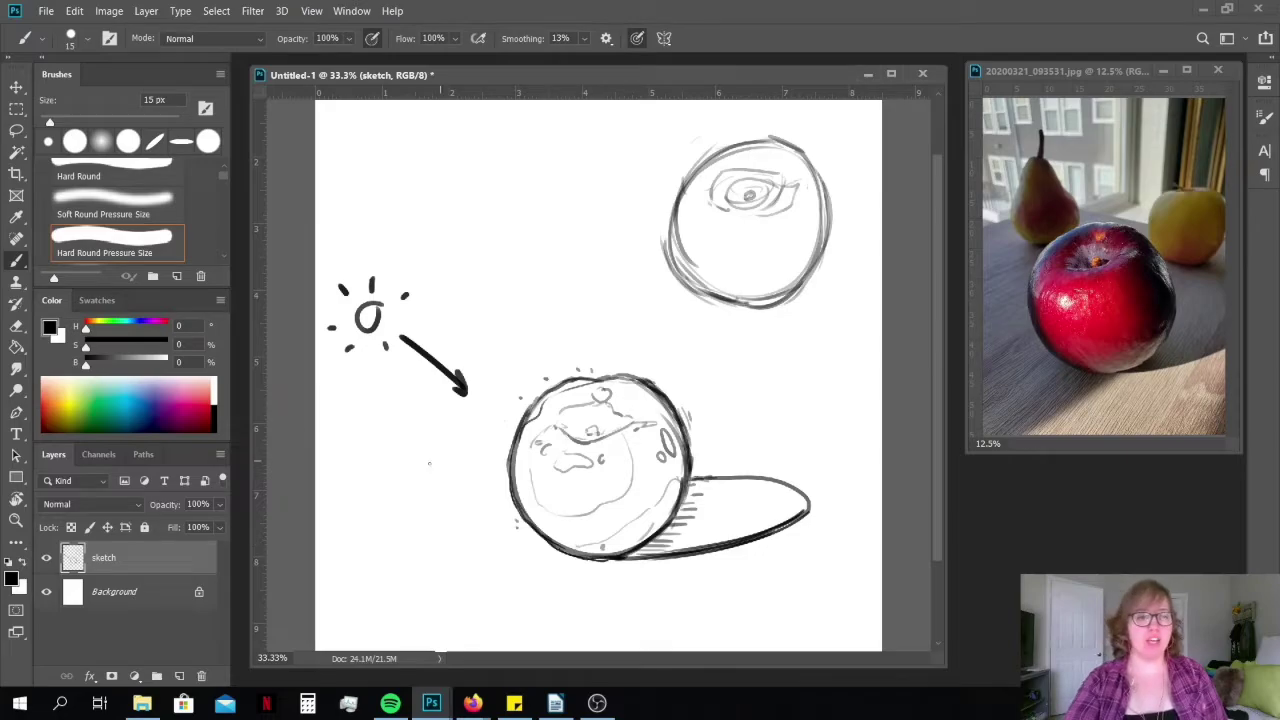
Enlarge the eraser to 250 px and erase the rough apple near the canvas's upper right
key(e)
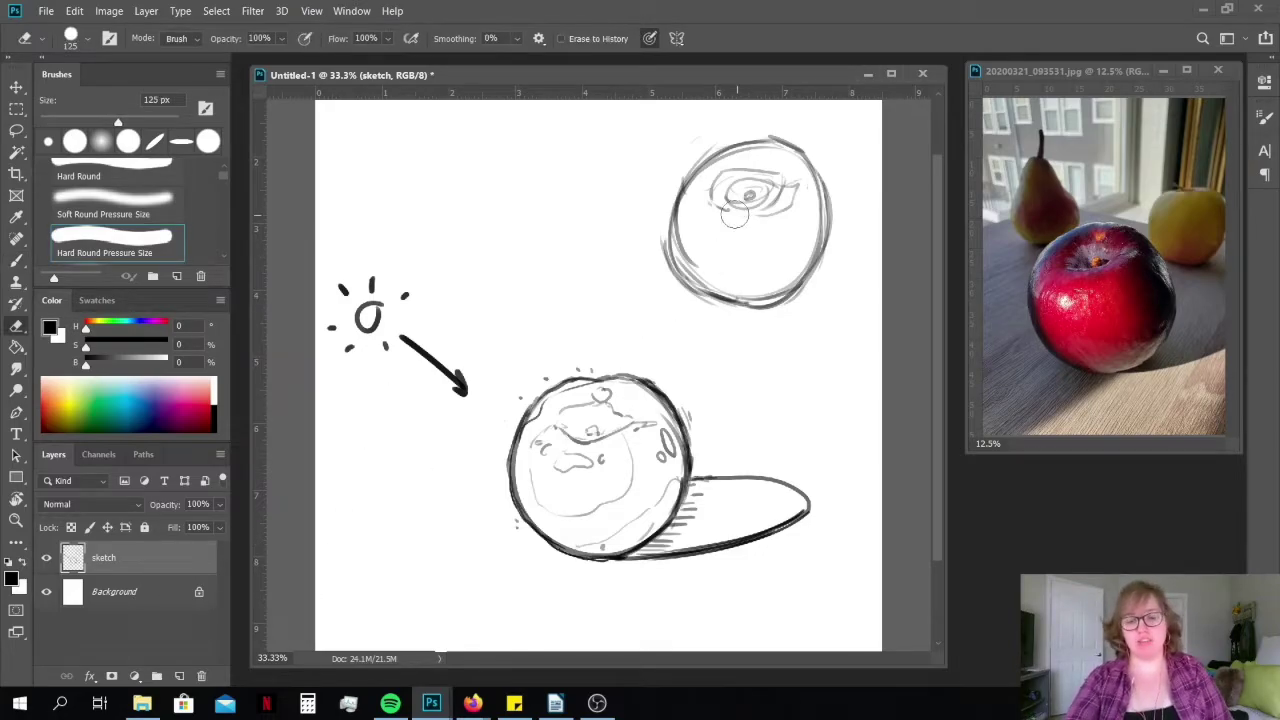
key(bracketright)
key(bracketright)
key(bracketright)
key(bracketright)
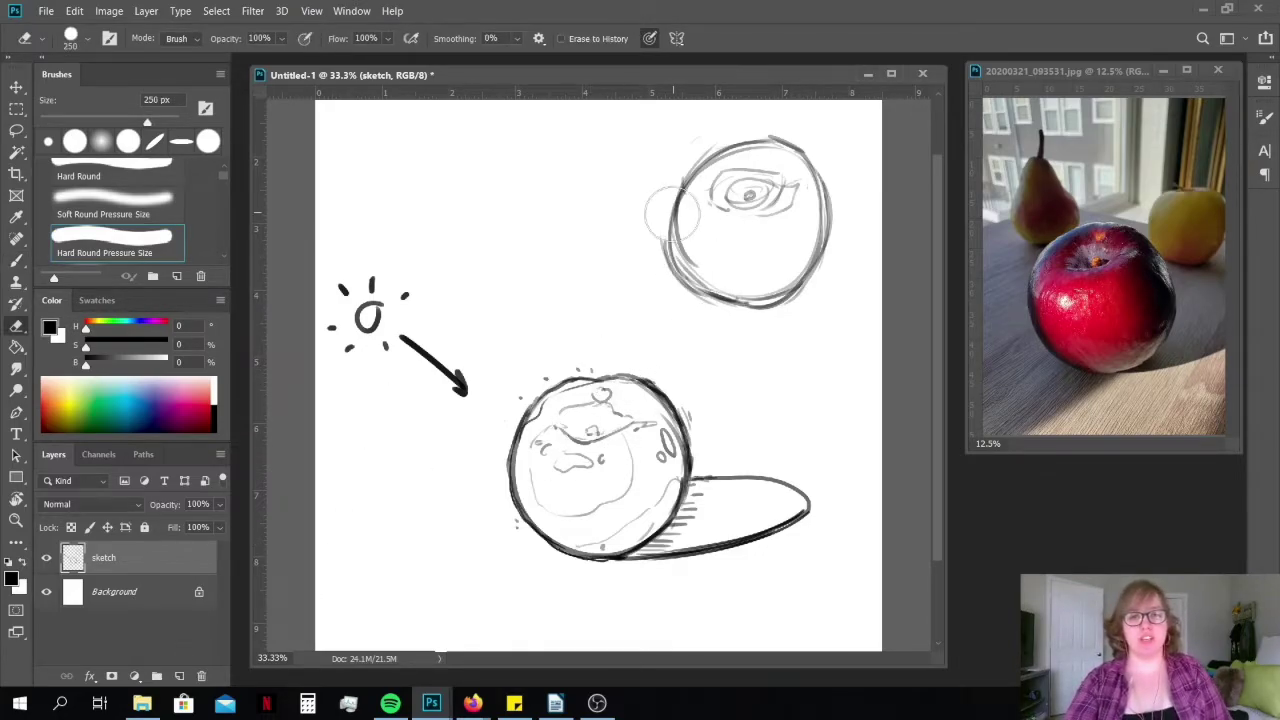
mouse_move(674, 215)
mouse_down()
mouse_move(714, 277)
mouse_move(808, 186)
mouse_up()
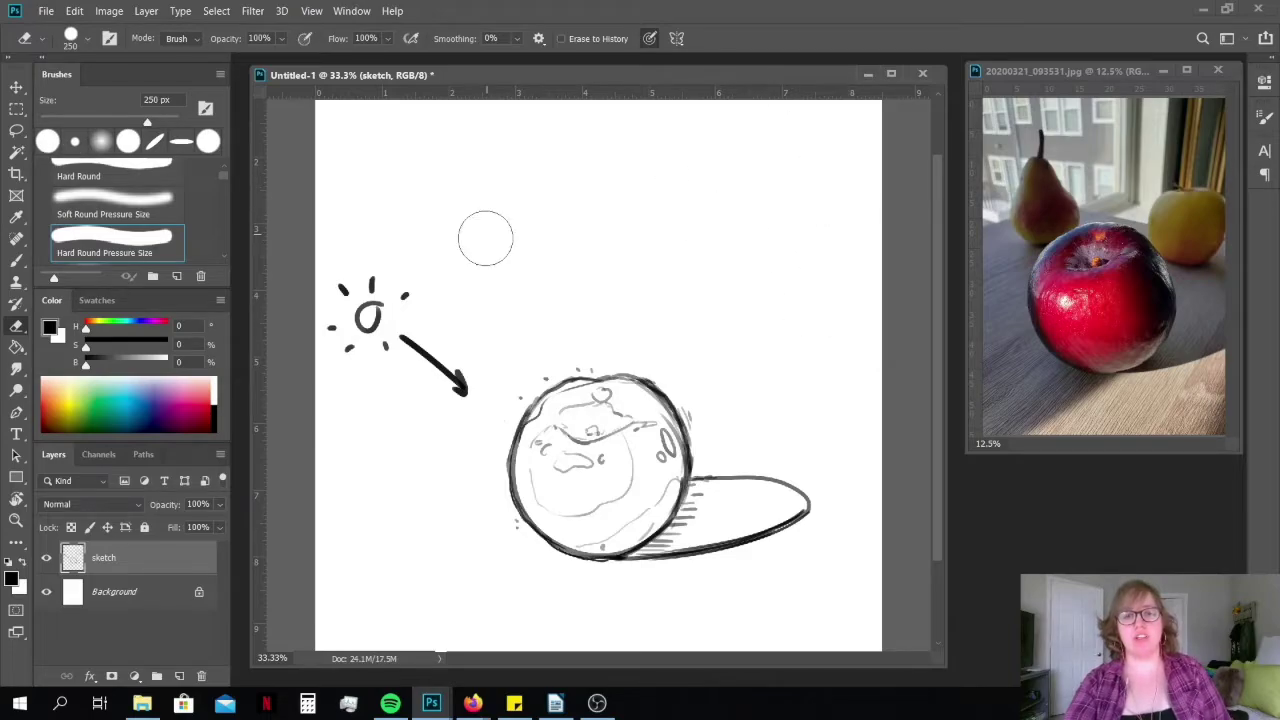
Reduce the eraser to 70 px and try it on the upper edge of the cast shadow
key(bracketleft)
key(bracketleft)
key(bracketleft)
key(bracketleft)
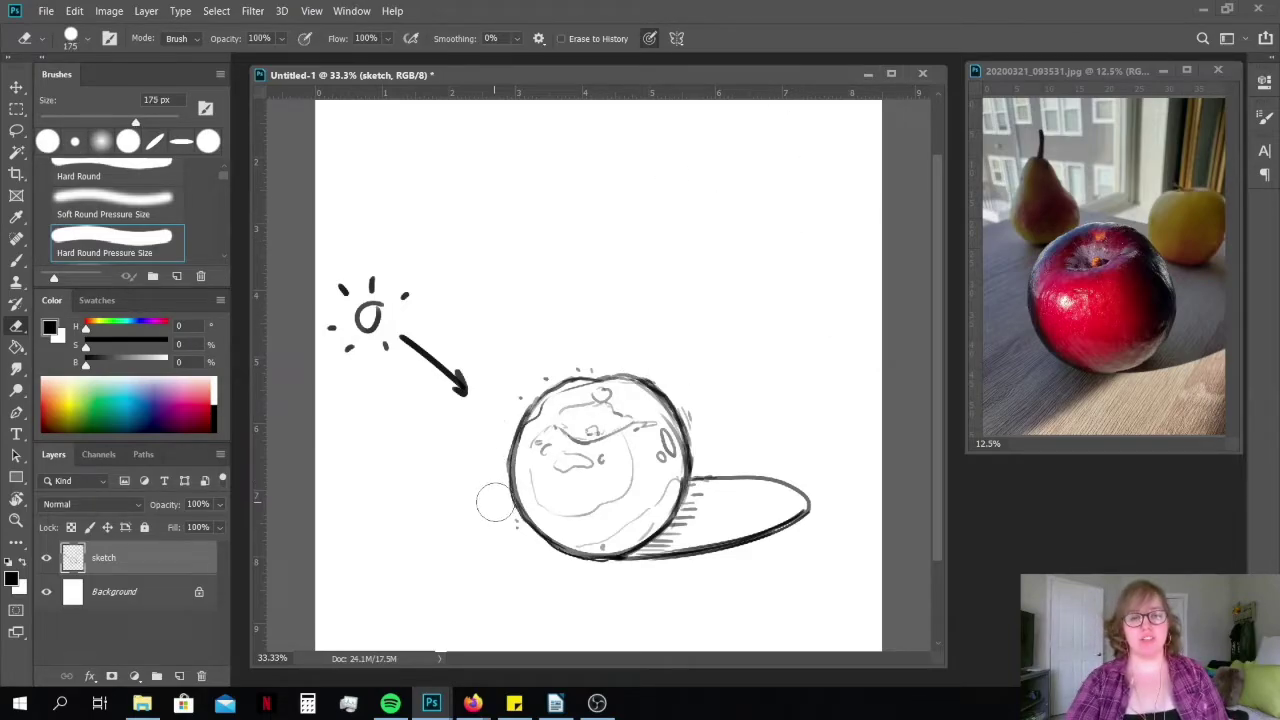
key(bracketleft)
key(bracketleft)
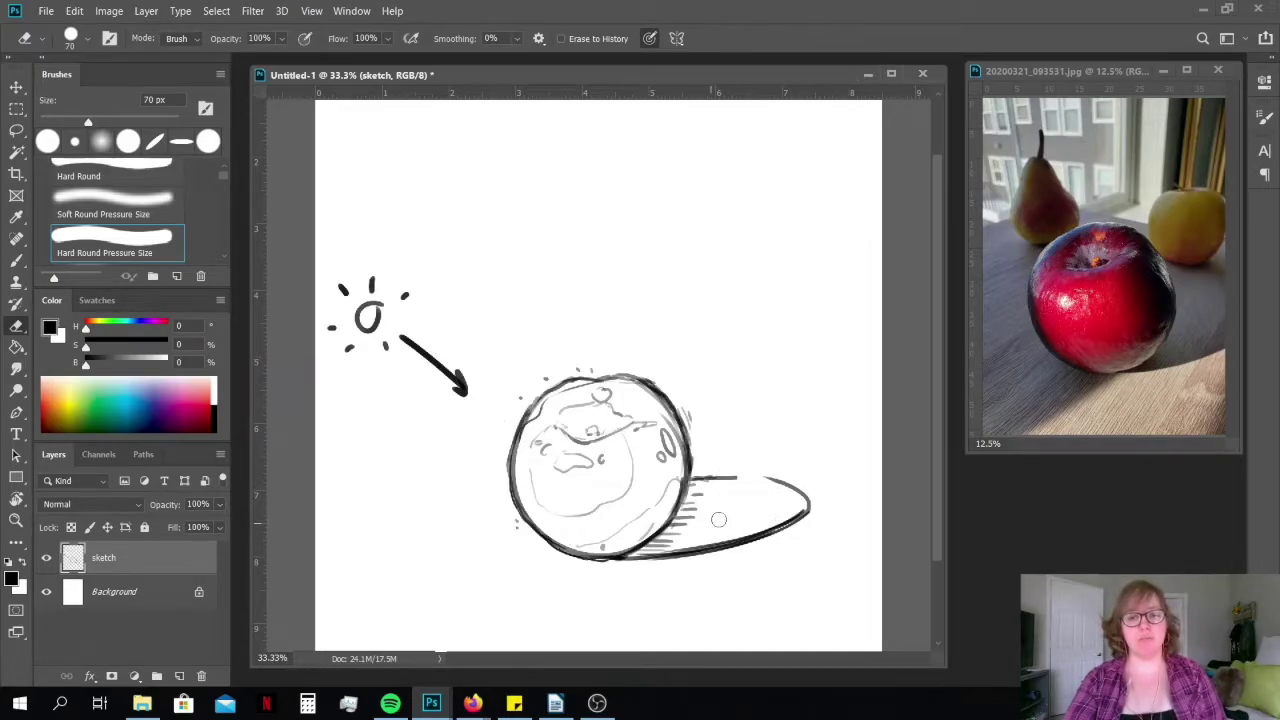
Switch back to the Brush tool and enlarge it to 40 px
key(b)
key(bracketright)
key(bracketright)
key(bracketright)
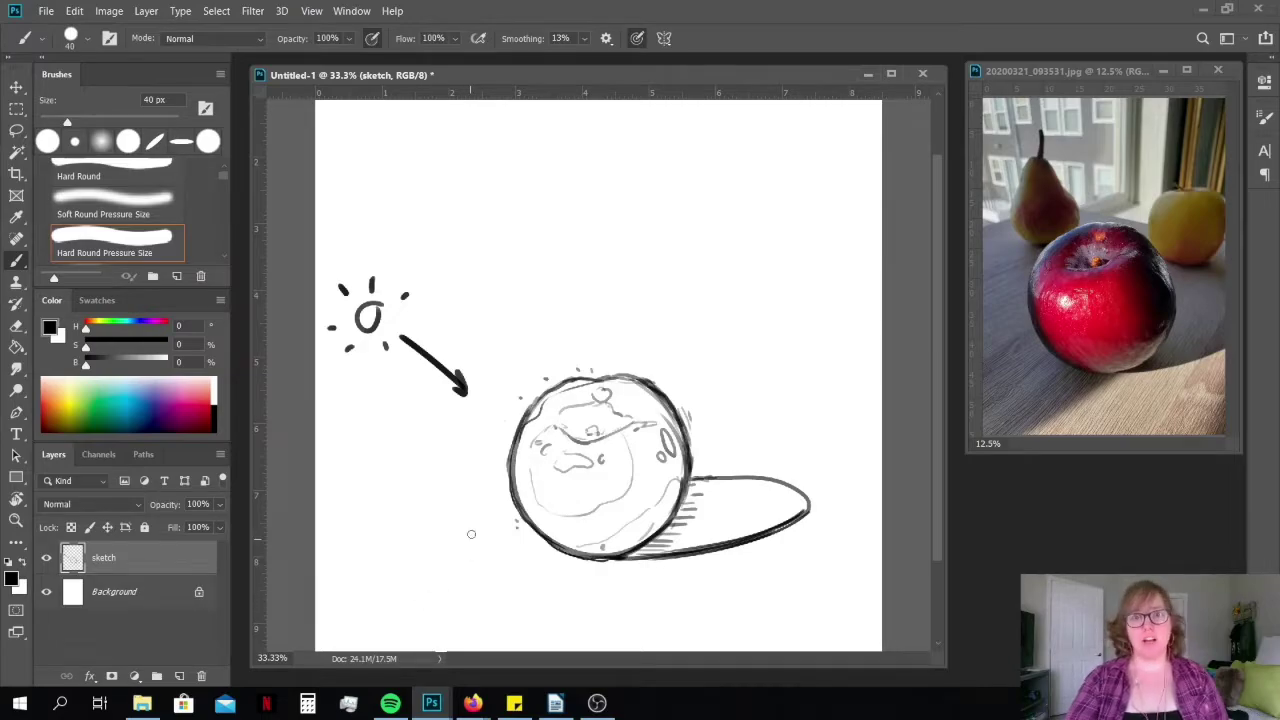
Move the sketch up and slightly right on the canvas, and add a new layer above it
key(v)
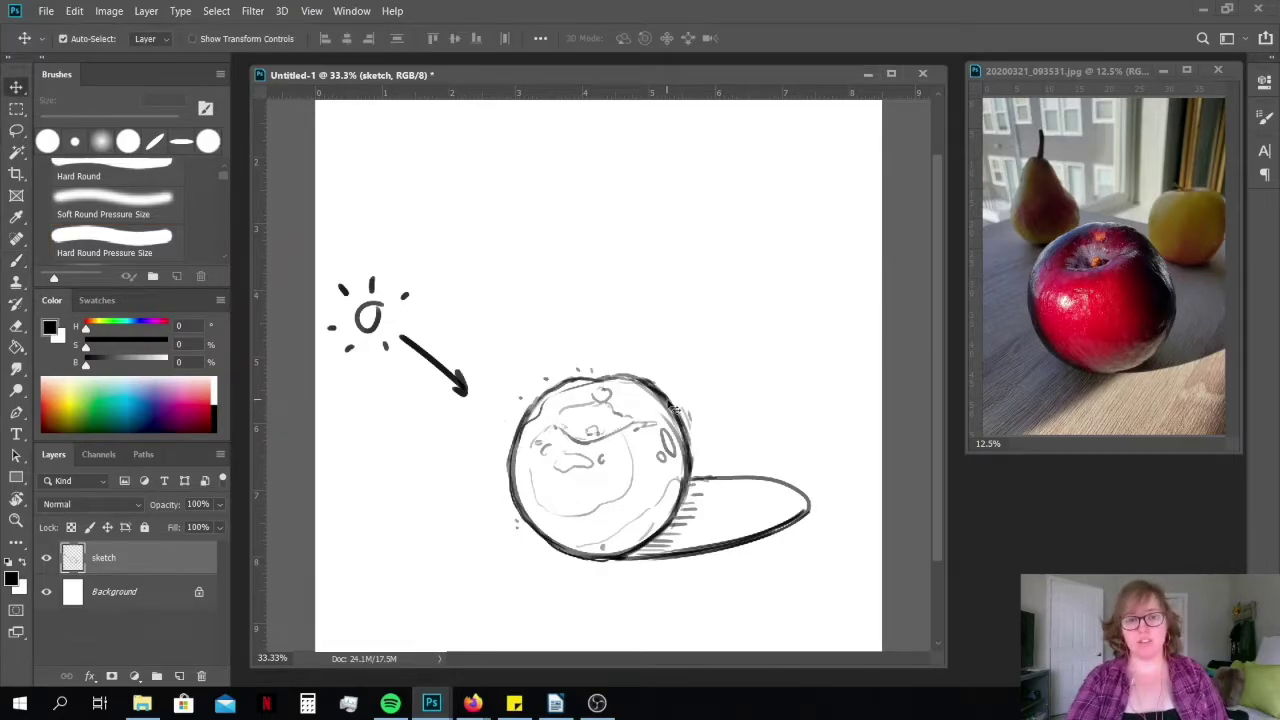
mouse_move(663, 381)
mouse_down()
mouse_move(696, 276)
mouse_move(681, 267)
mouse_up()
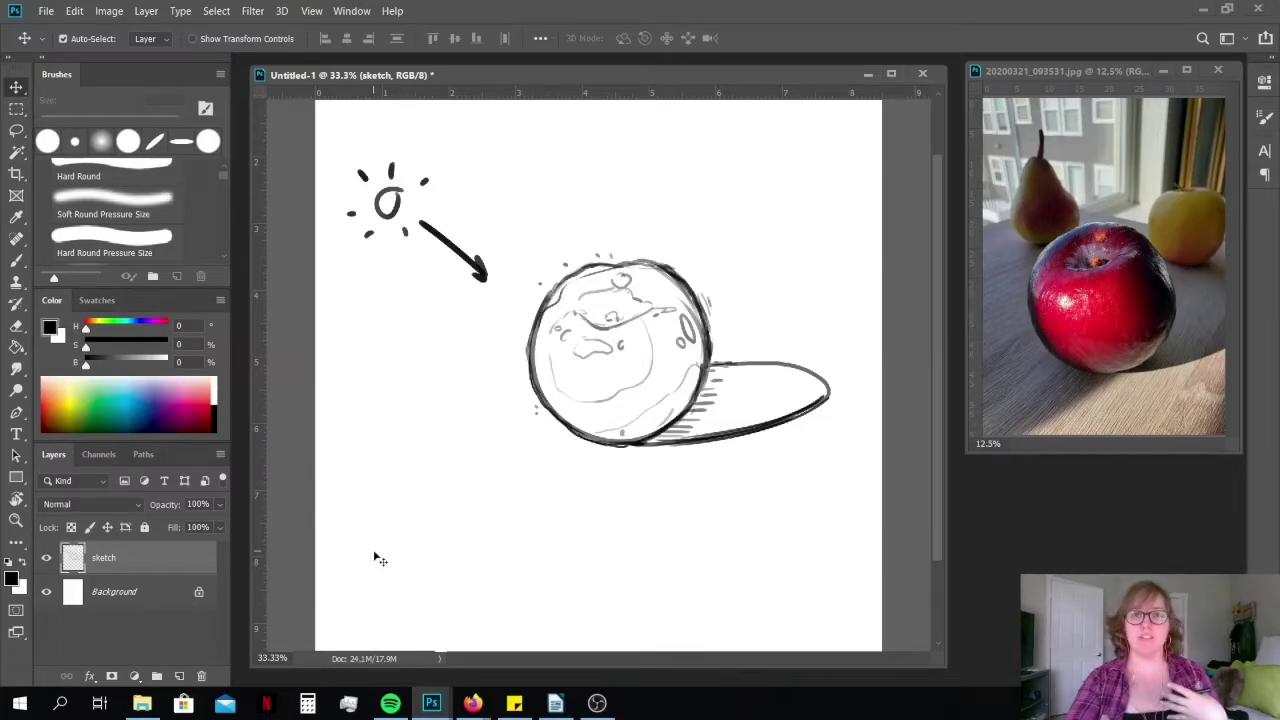
click(180, 676)
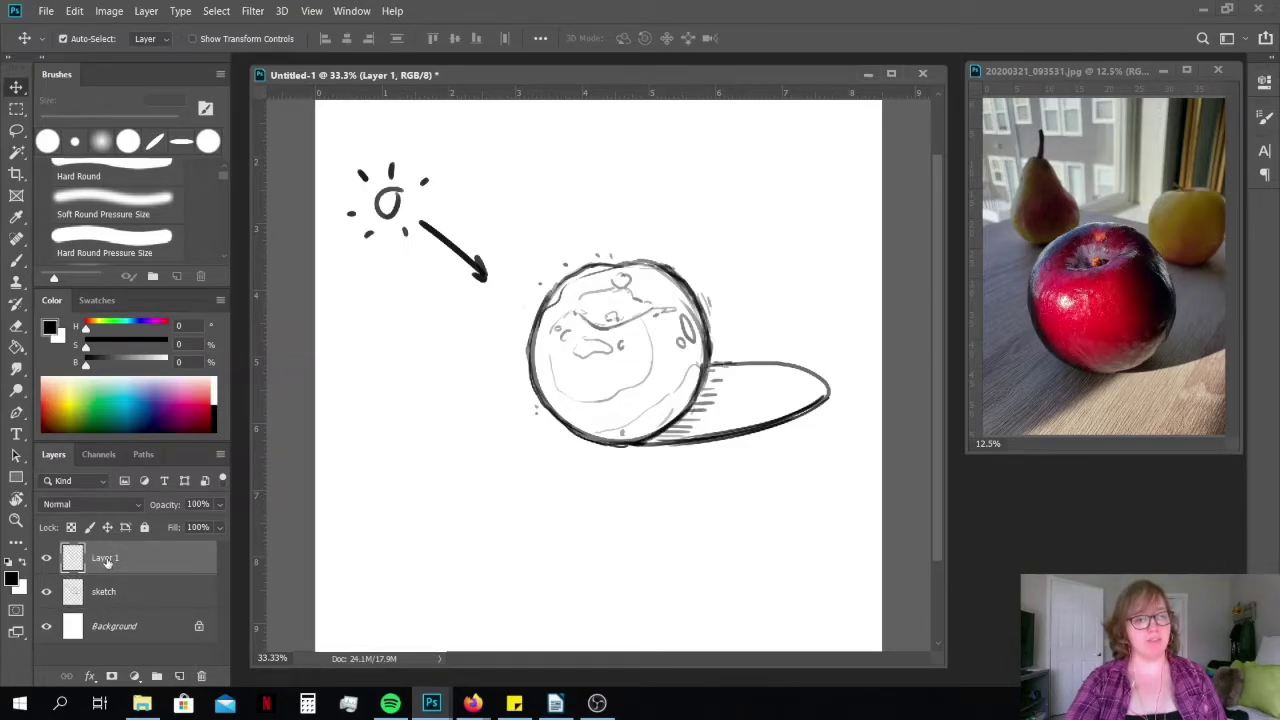
Add another layer below the sketch layer and draw a straight horizontal table line across the canvas on it
click(172, 597)
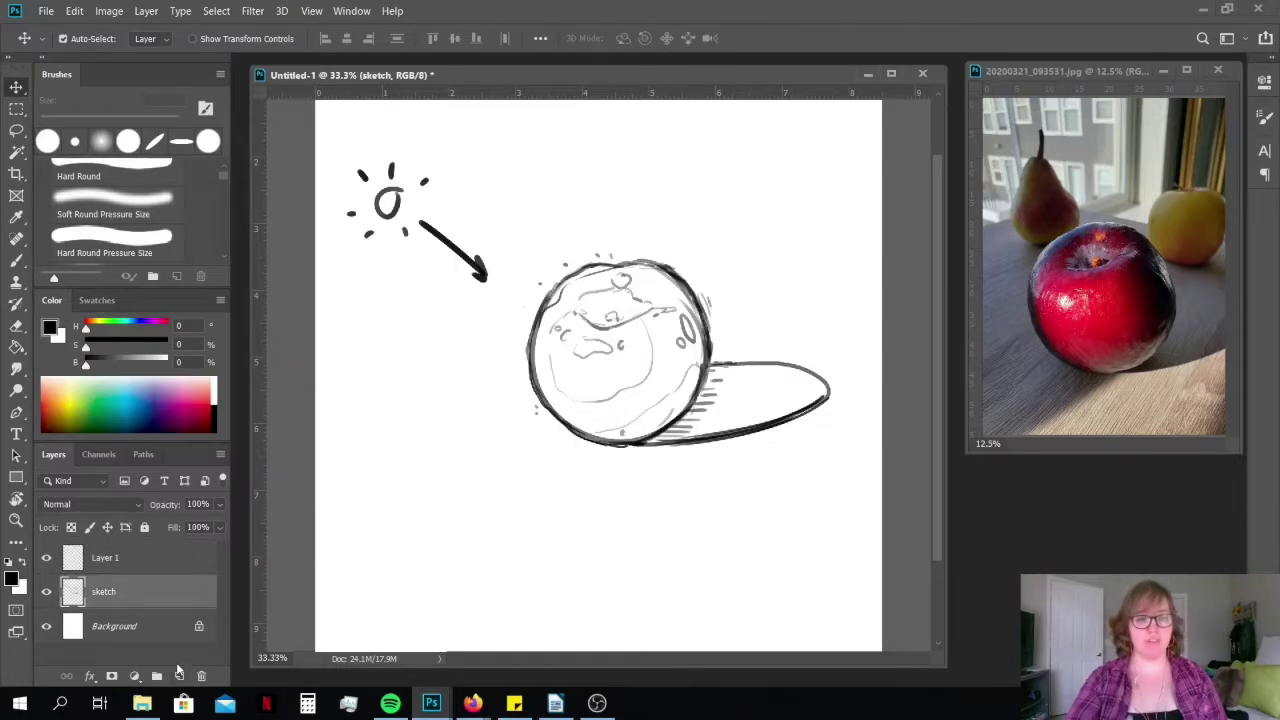
click(179, 676)
mouse_move(169, 594)
mouse_down()
mouse_move(150, 628)
mouse_move(108, 642)
mouse_up()
key(b)
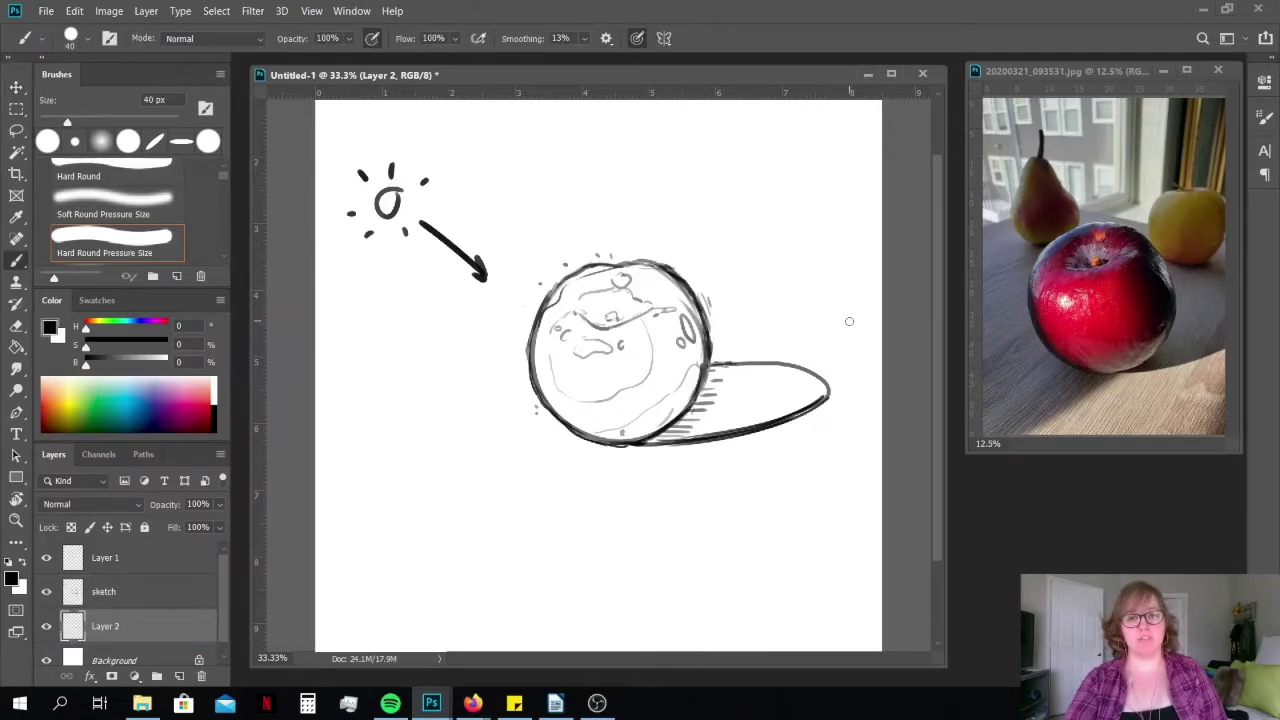
mouse_move(852, 322)
mouse_down()
mouse_move(587, 342)
mouse_move(357, 322)
mouse_up()
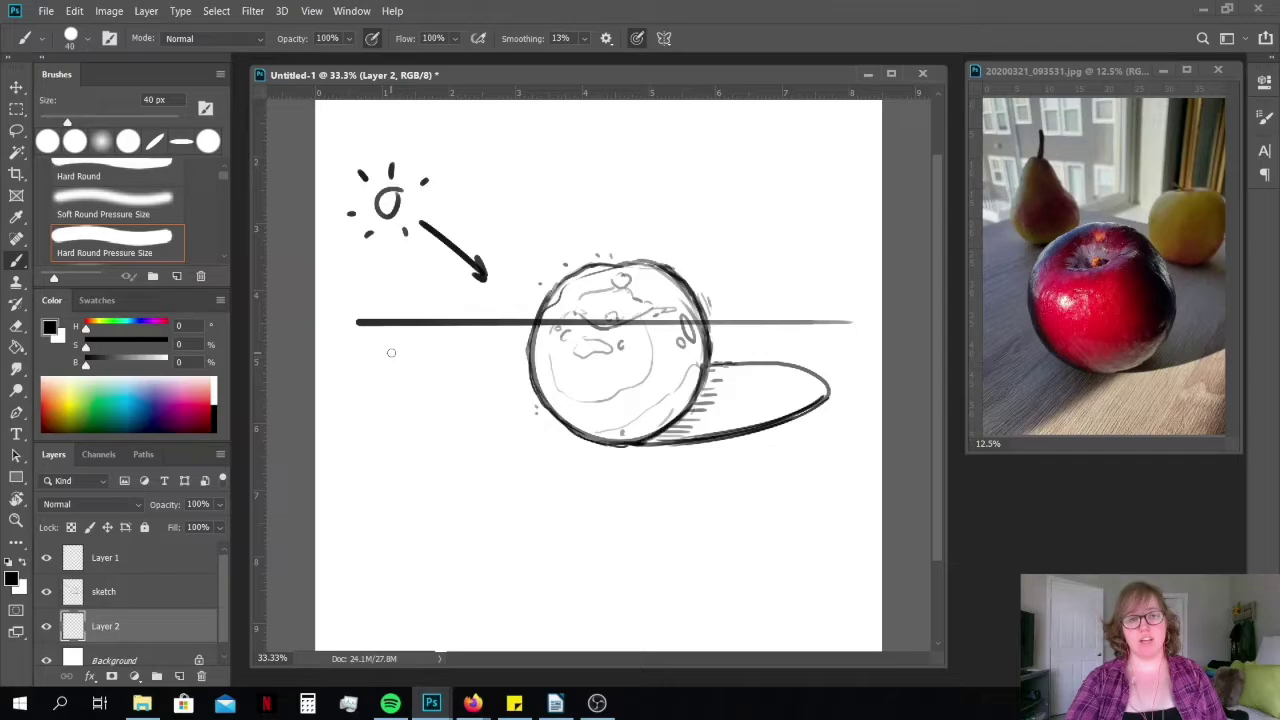
Draw a wavy freehand vertical line and a straight vertical line for comparison, and undo both
drag(392, 352, 395, 557)
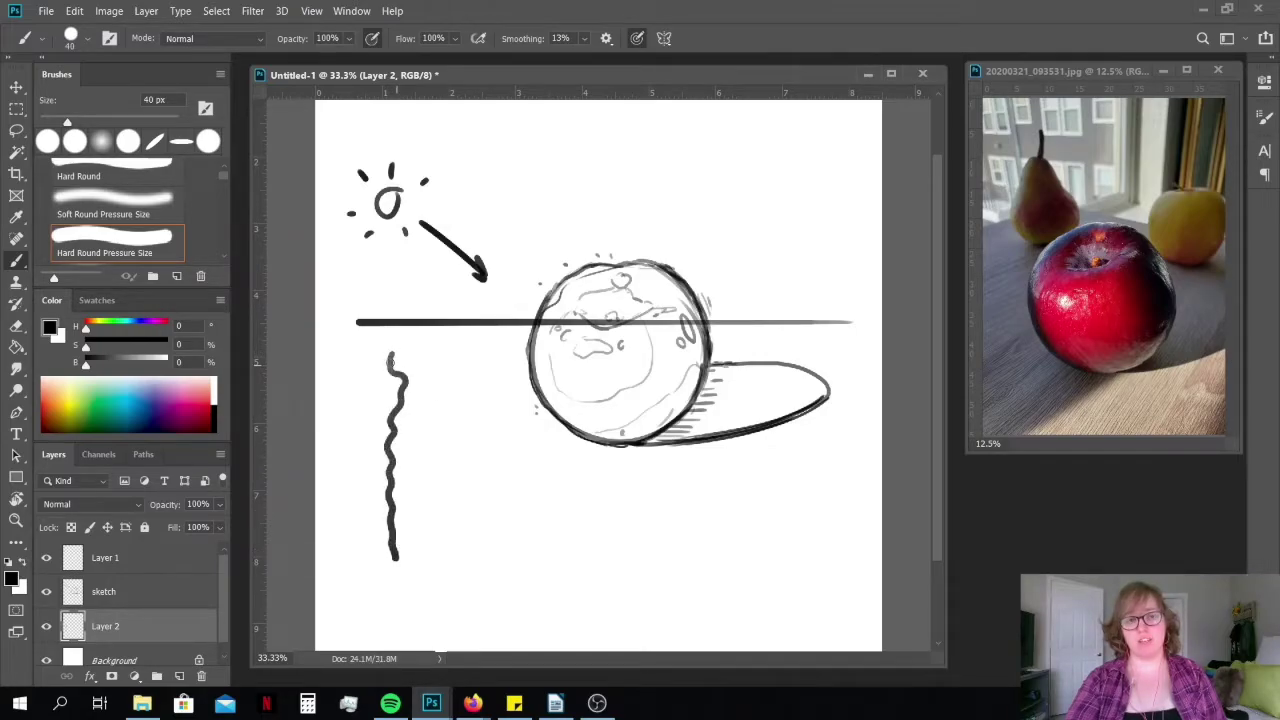
drag(435, 348, 434, 620)
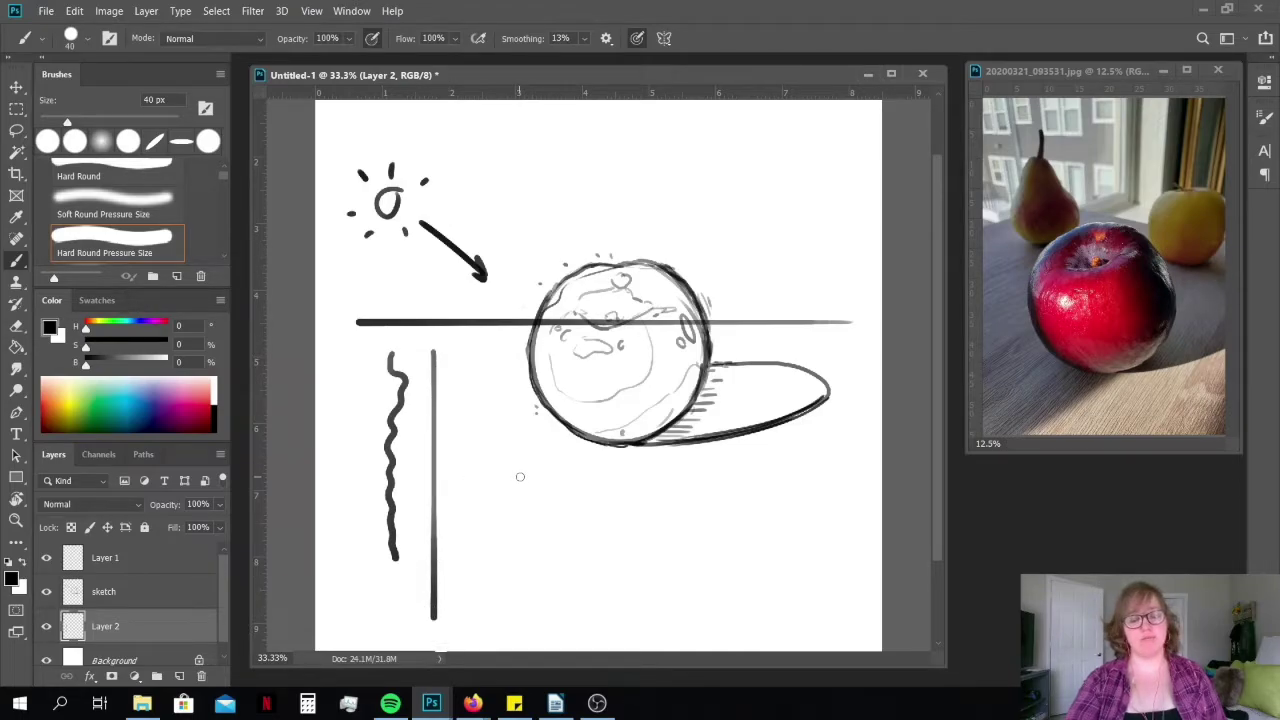
key(ctrl+z)
key(ctrl+z)
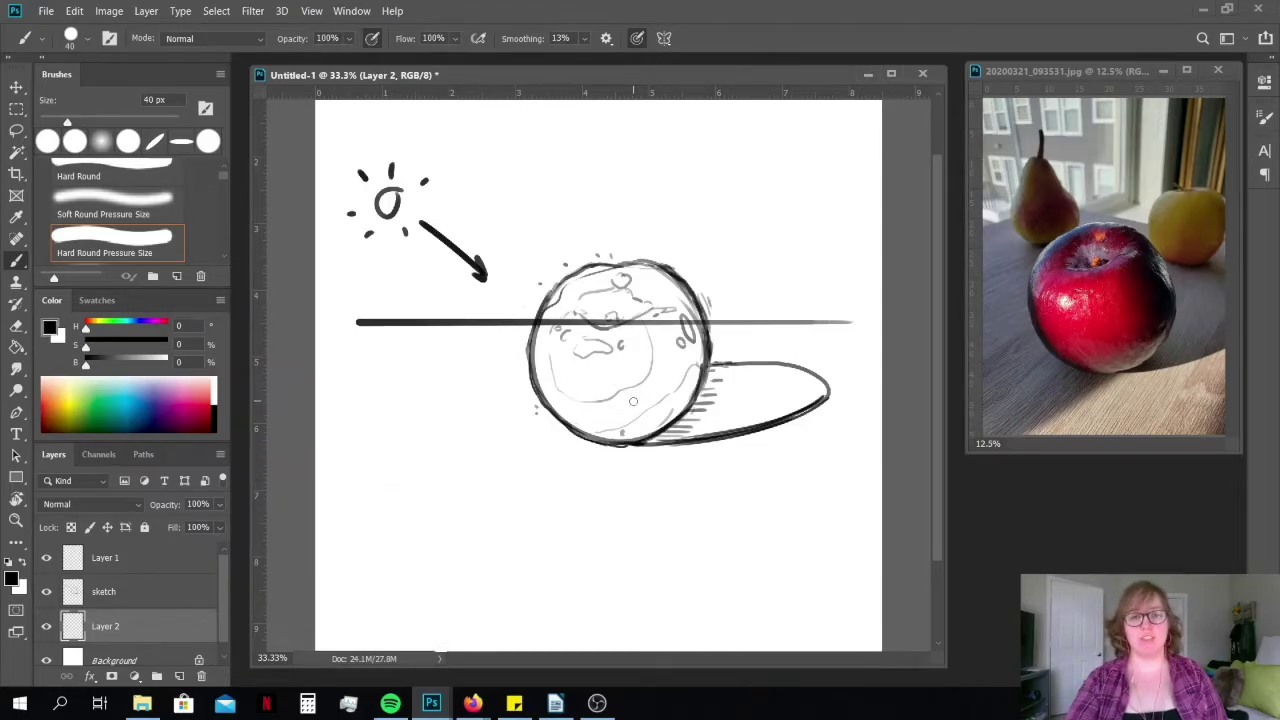
key(e)
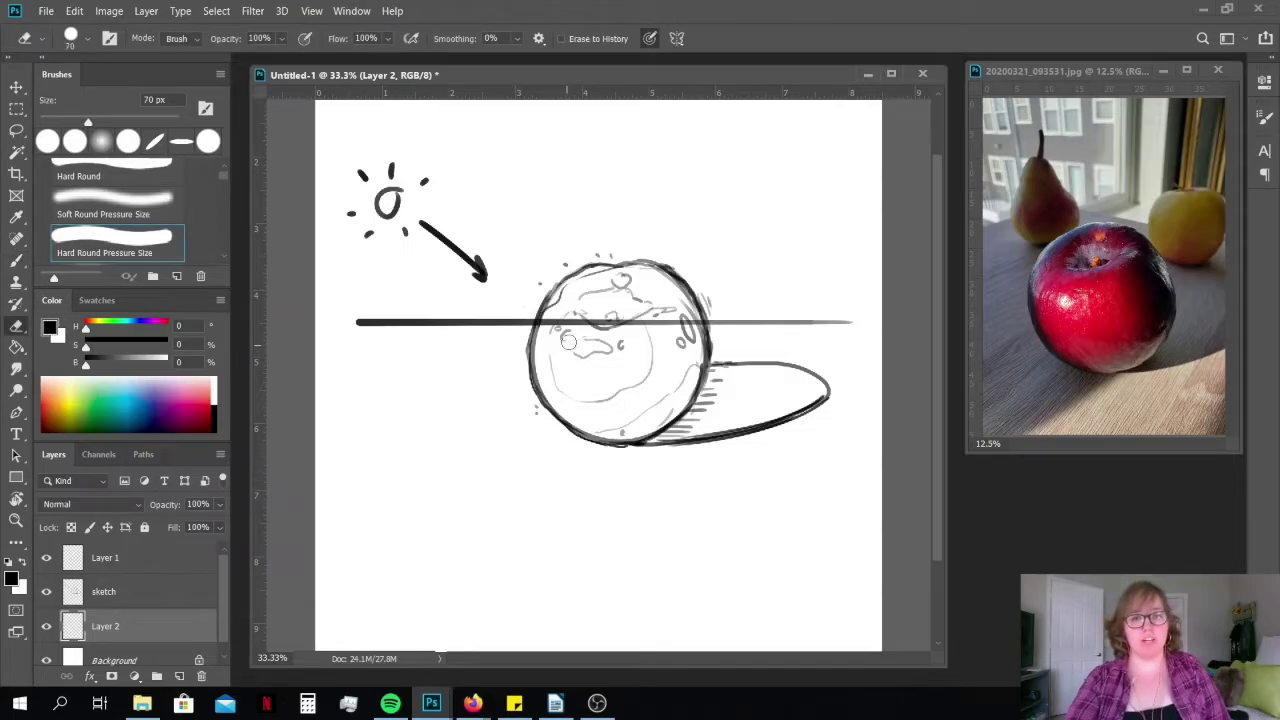
mouse_move(578, 324)
mouse_down()
mouse_move(548, 326)
mouse_move(695, 323)
mouse_up()
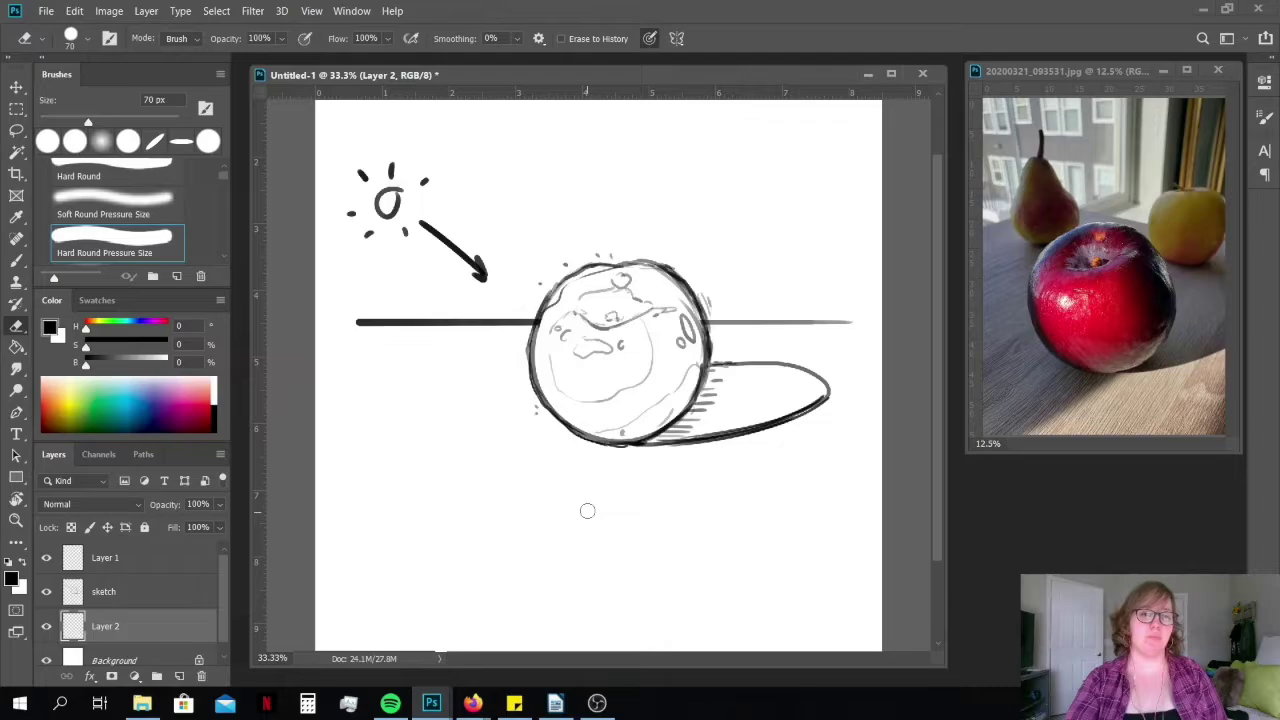
key(ctrl+z)
Move the table line slightly lower and erase the part that crosses the apple
key(v)
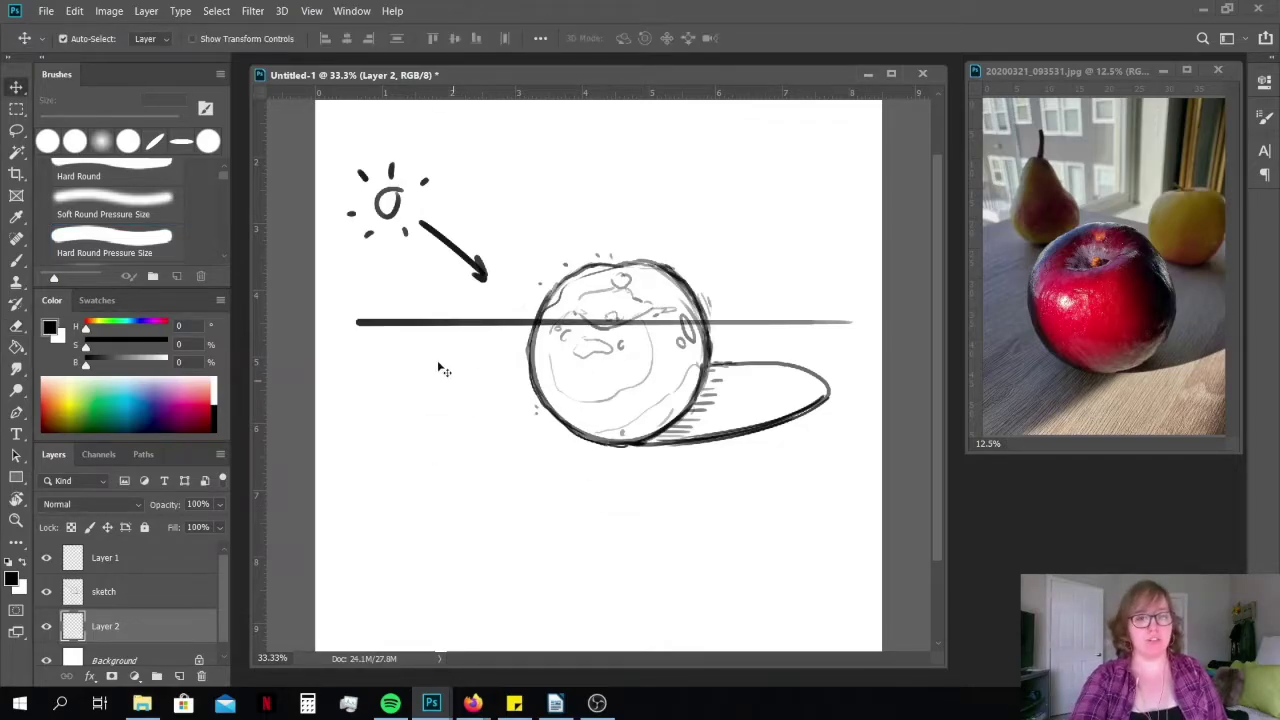
drag(455, 330, 455, 352)
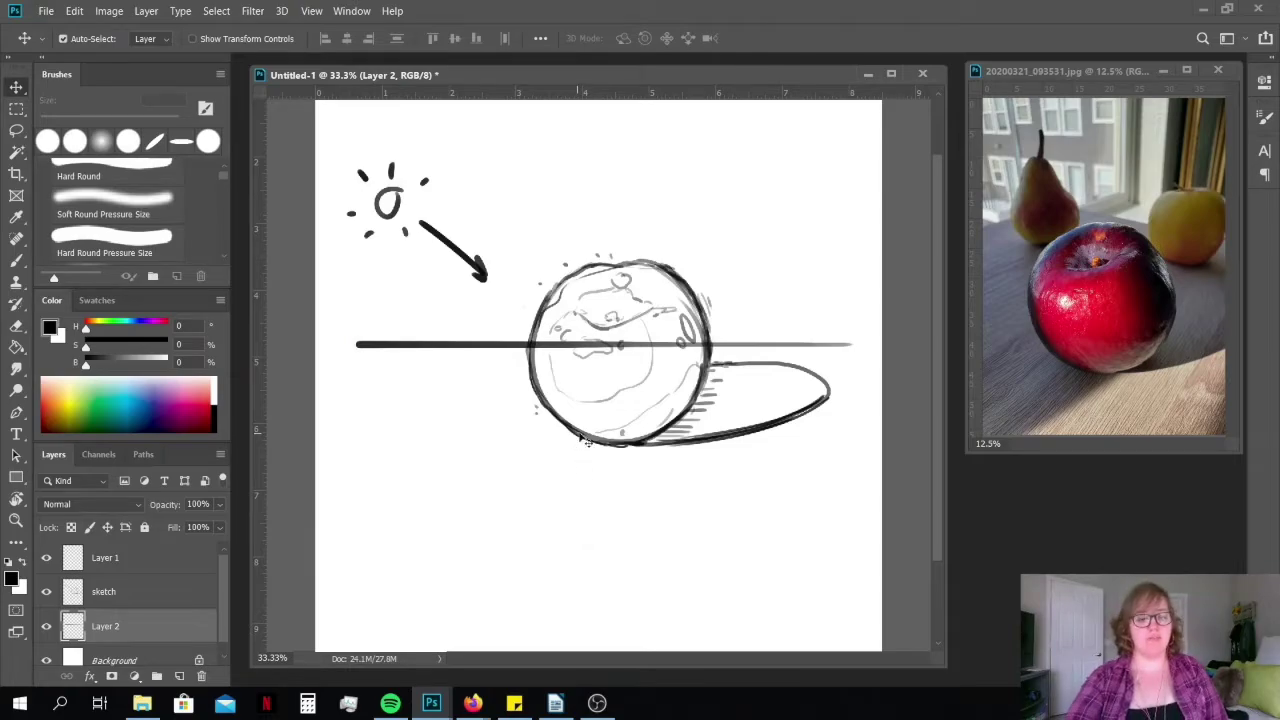
key(e)
drag(540, 344, 694, 342)
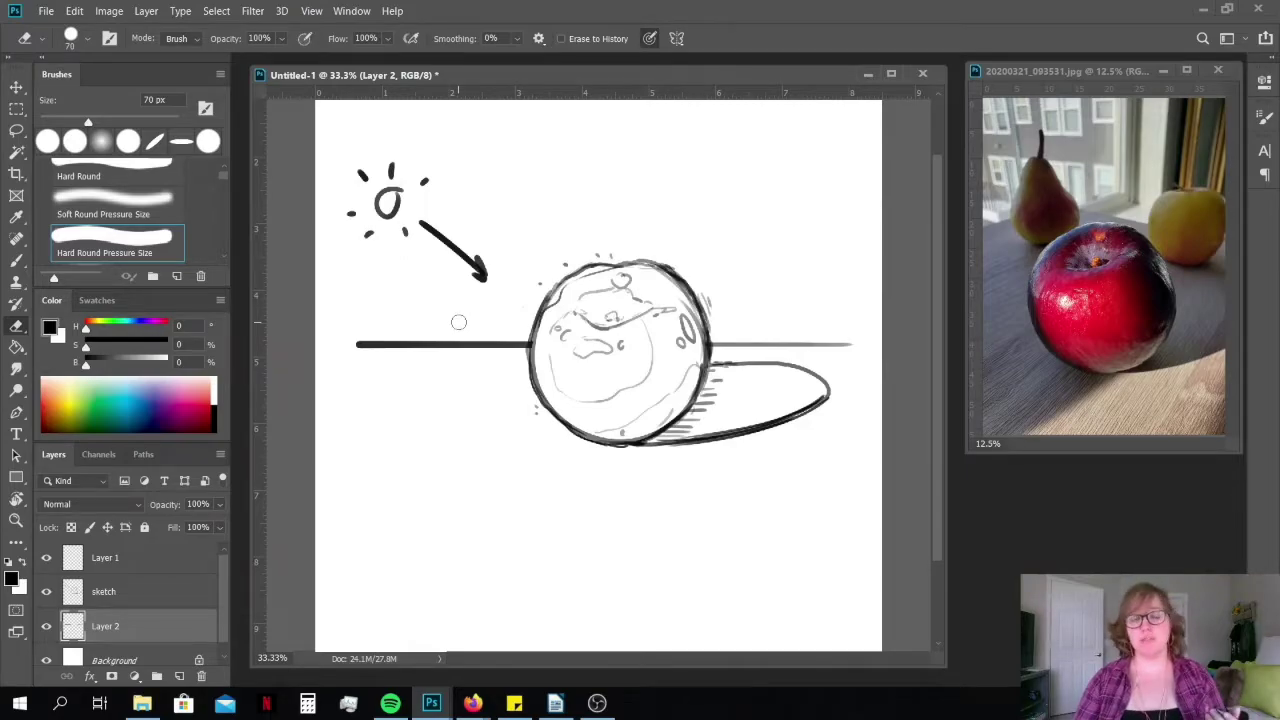
Select Layer 1 for painting and sample a bright red (H 356, S 76, B 95) from the reference photo's apple
key(b)
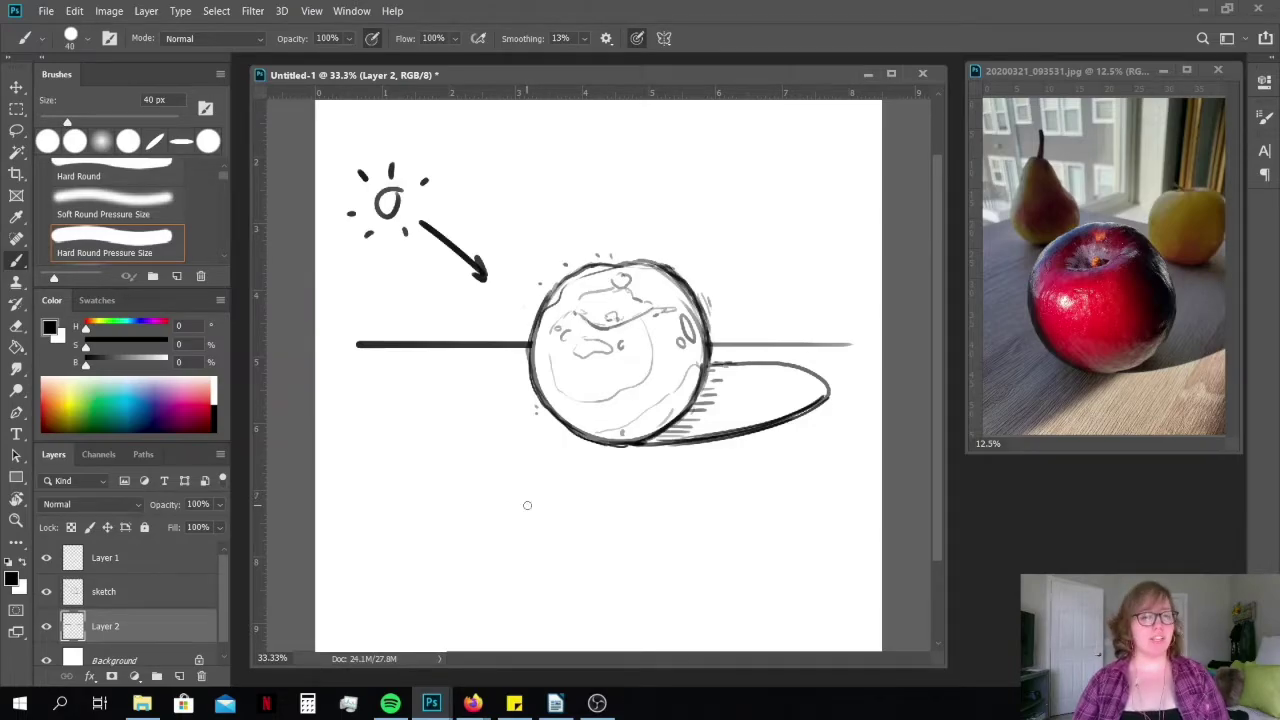
click(182, 566)
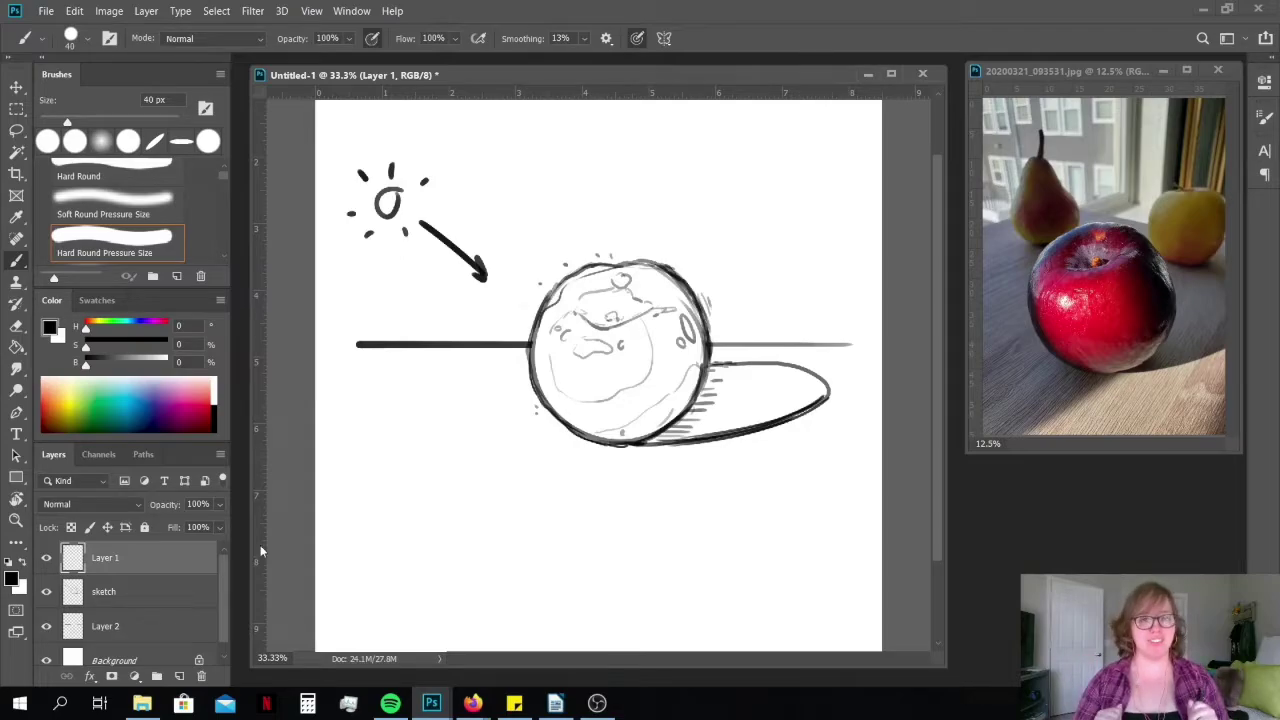
click(1082, 72)
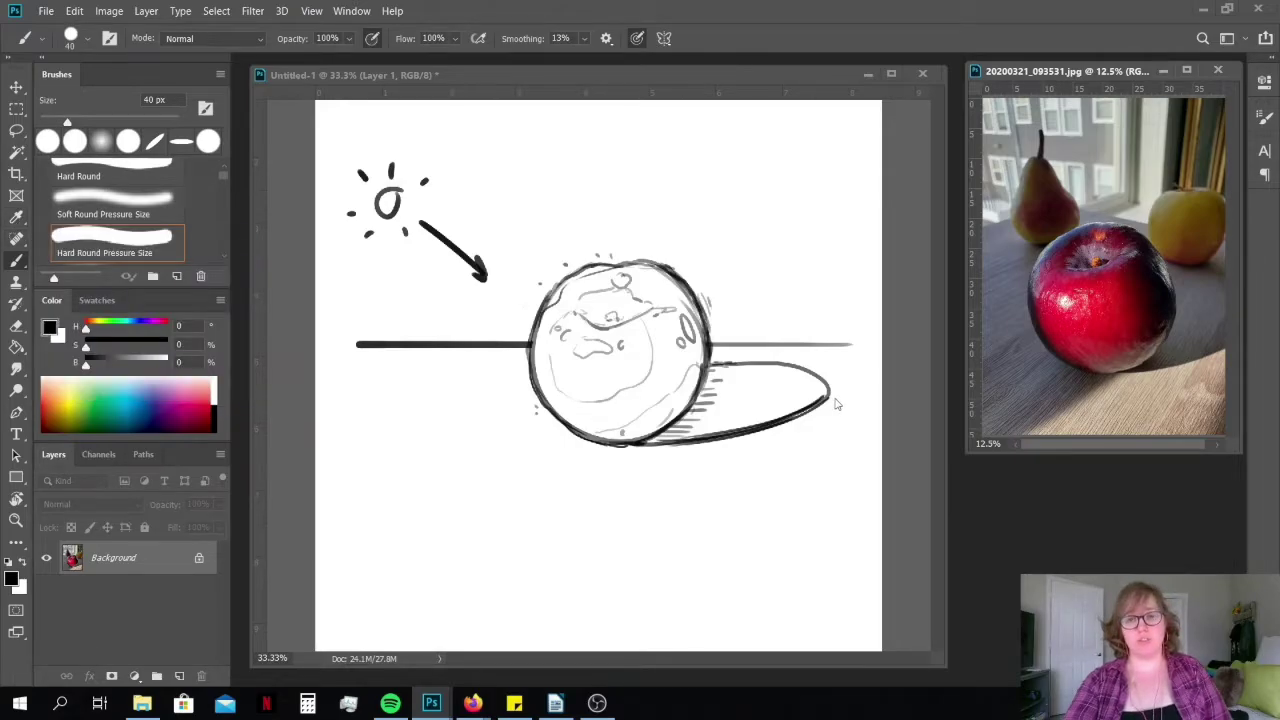
key(alt)
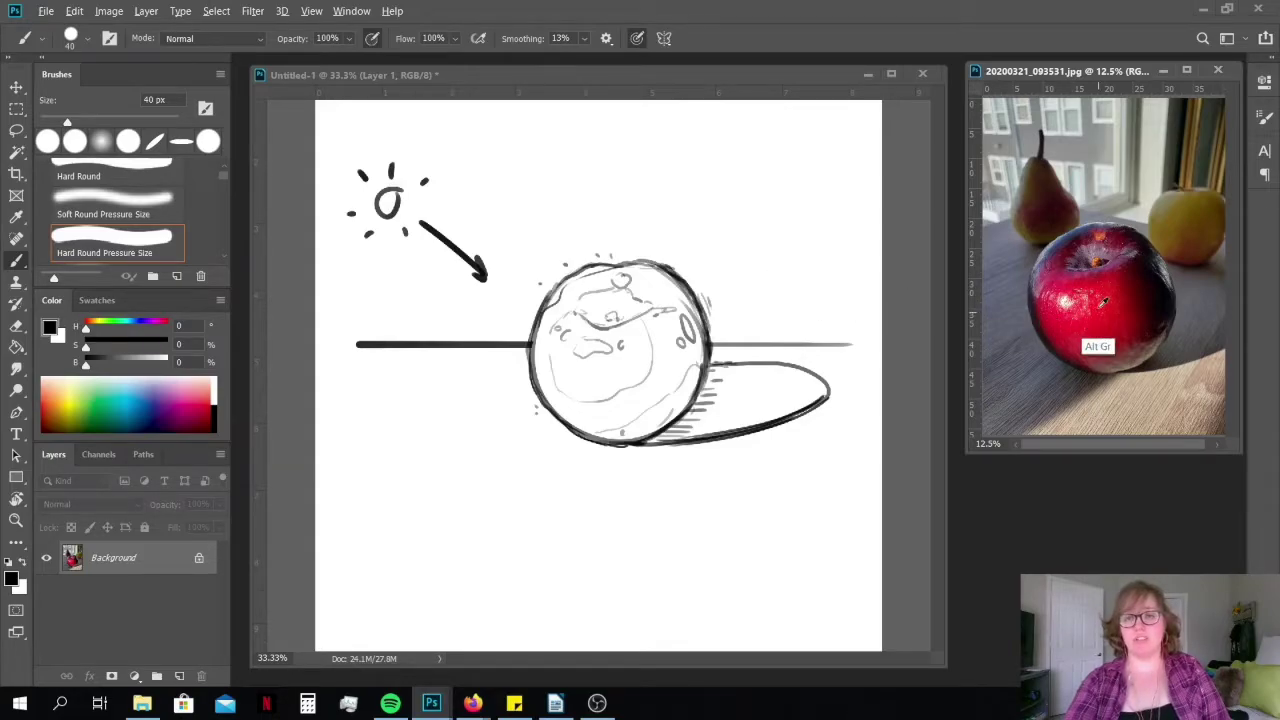
drag(1073, 289, 1081, 318)
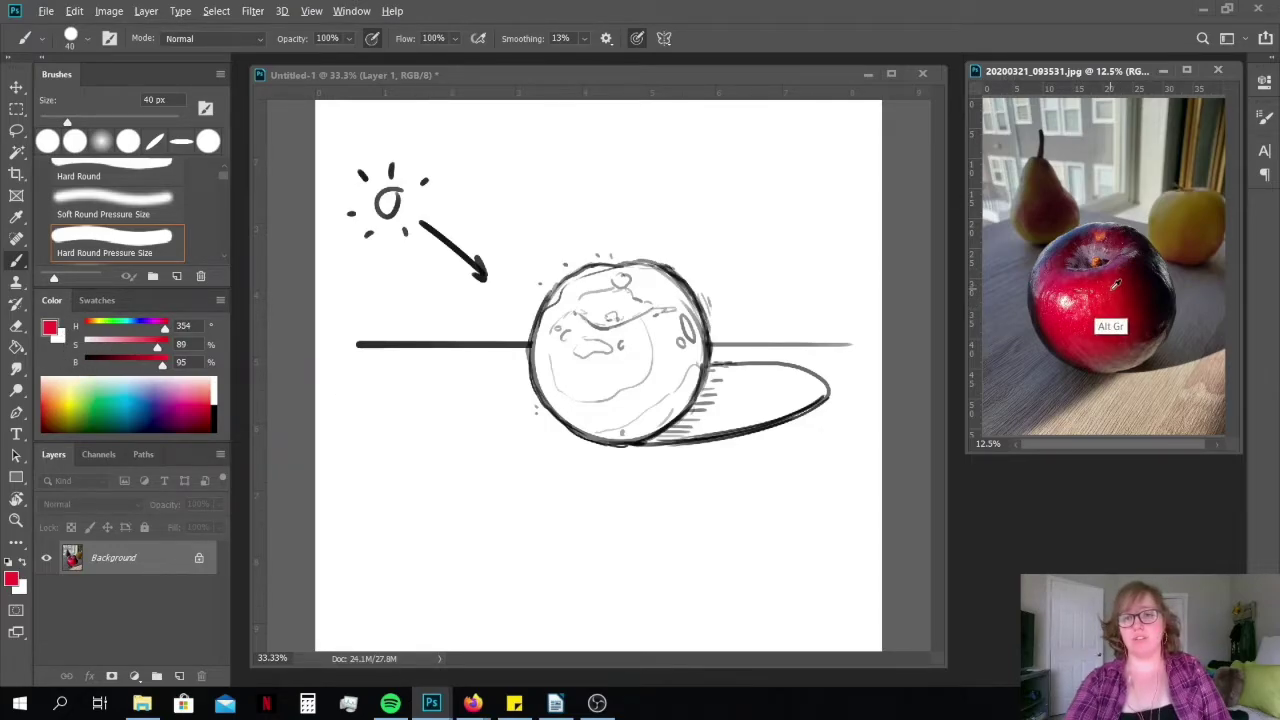
alt+click(1088, 334)
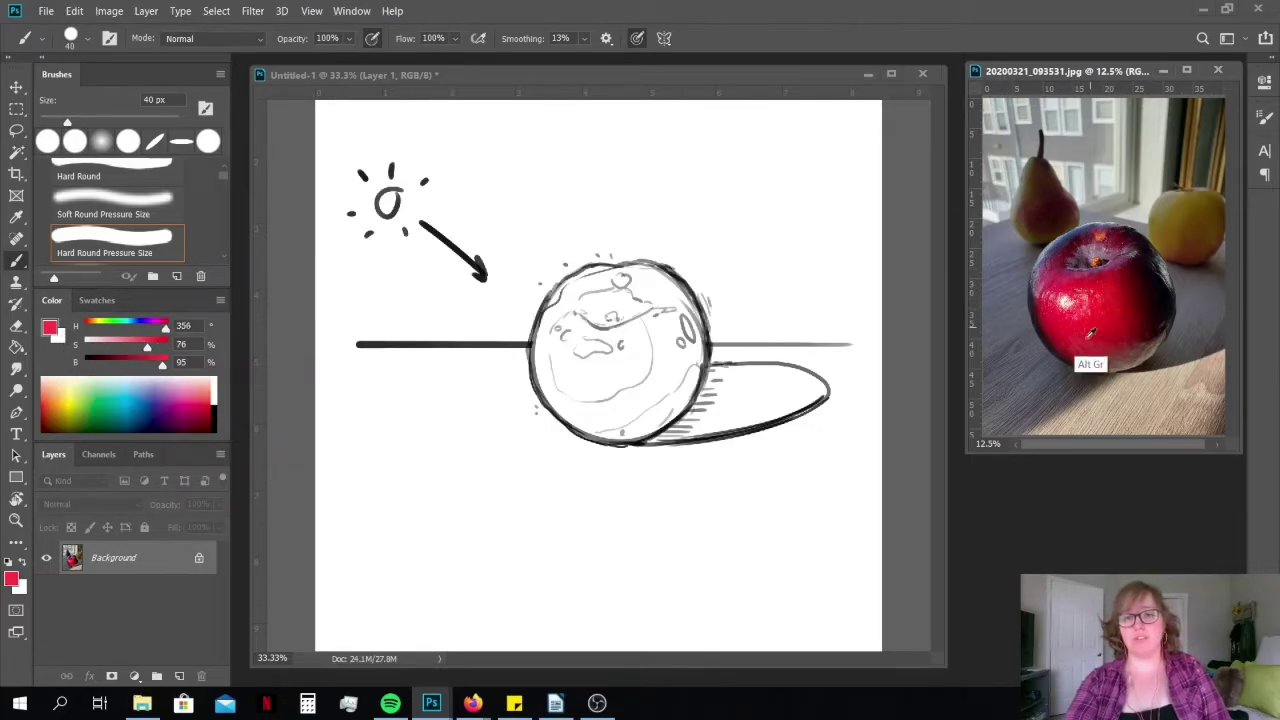
Return to the Untitled-1 drawing and enlarge the brush to 200 px
click(337, 76)
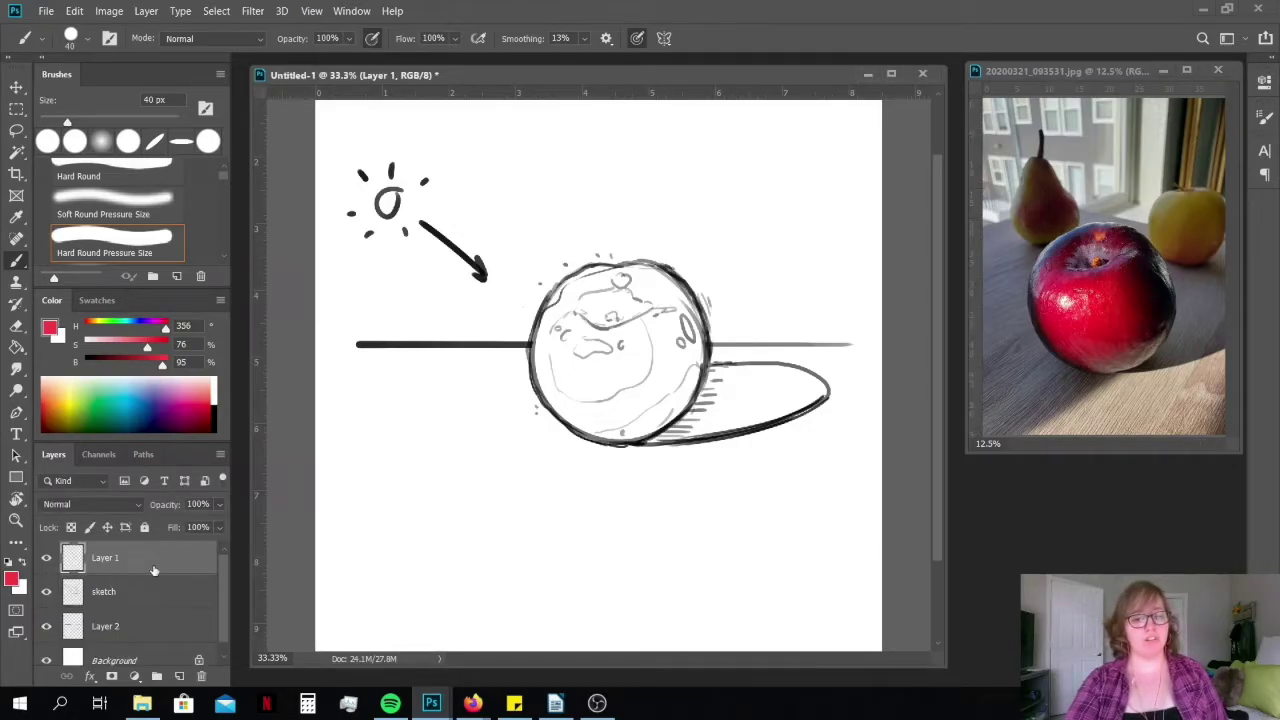
key(bracketright)
key(bracketright)
key(bracketright)
key(bracketright)
key(bracketright)
key(bracketright)
key(bracketright)
key(bracketright)
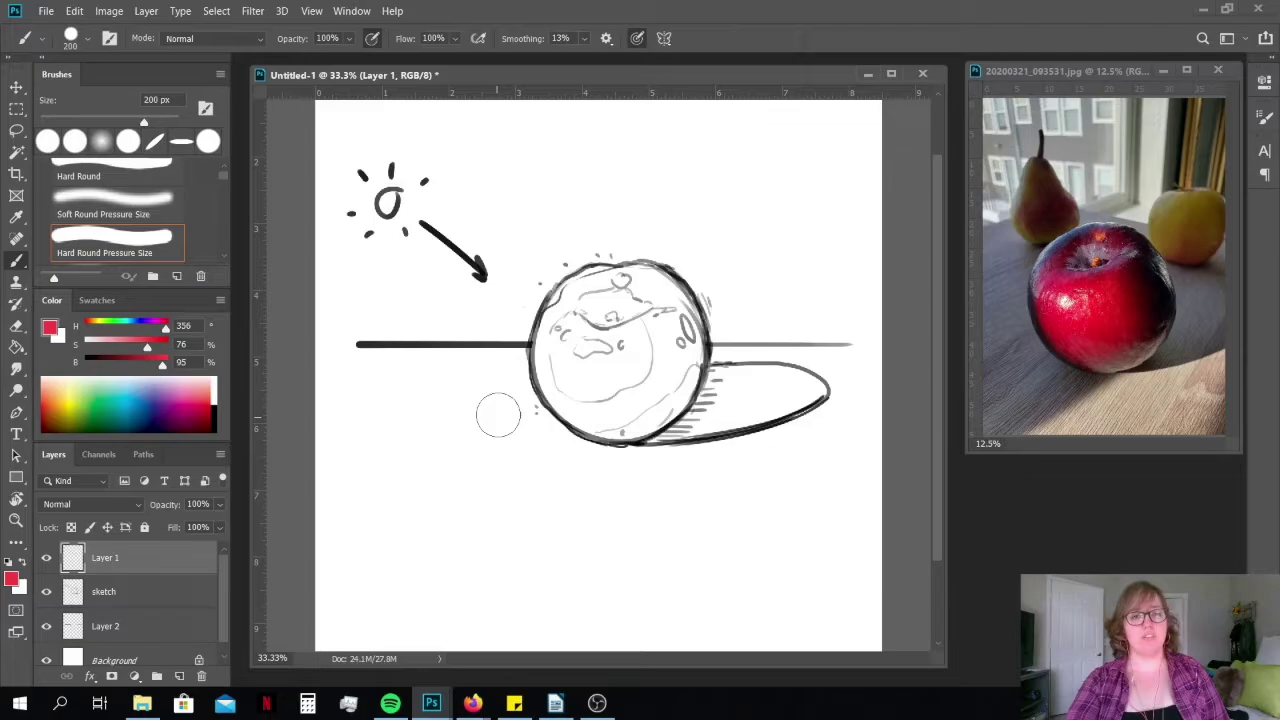
Dab a bright red palette swatch above the apple sketch and add a 90 px dark magenta swatch sampled from the photo's apple
click(489, 154)
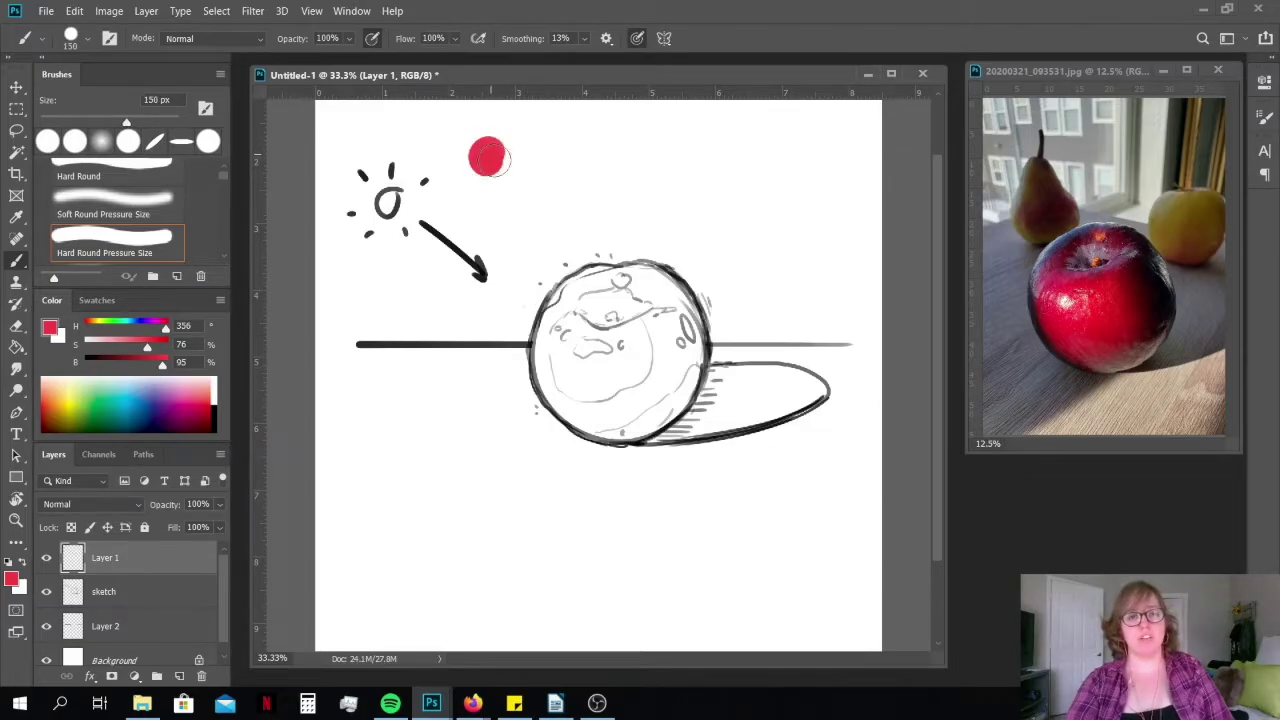
alt+click(1057, 300)
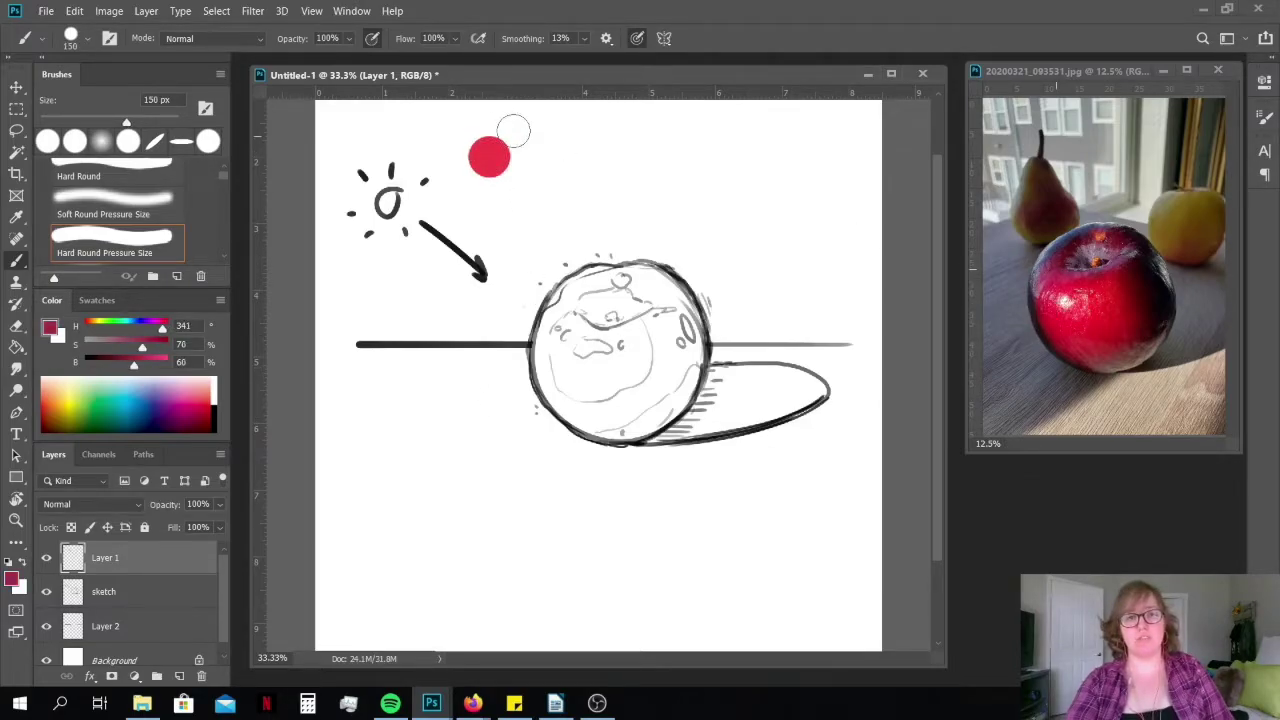
key(bracketleft)
key(bracketleft)
key(bracketleft)
key(bracketleft)
key(bracketleft)
key(bracketleft)
click(498, 139)
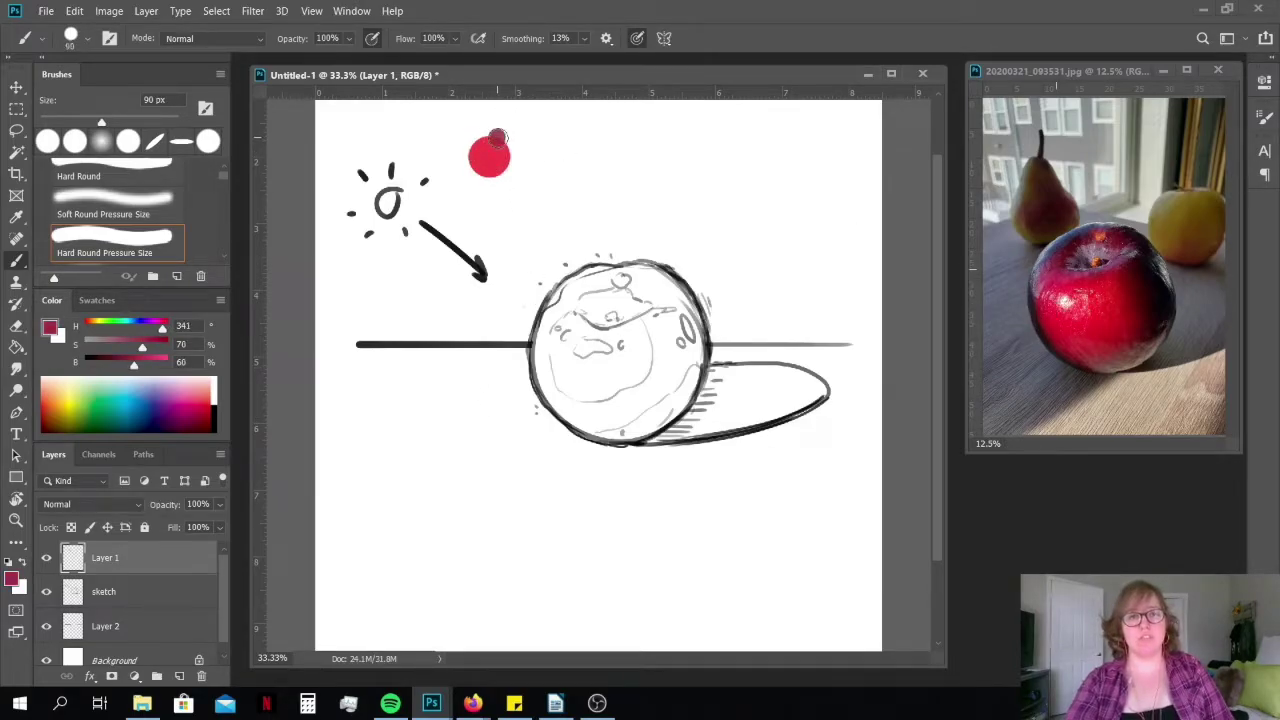
Add an 80 px muted purple swatch (H 294, S 32, B 36) and a 50 px dark purple swatch, both sampled from the photo's apple
alt+click(1058, 256)
key(bracketleft)
click(507, 149)
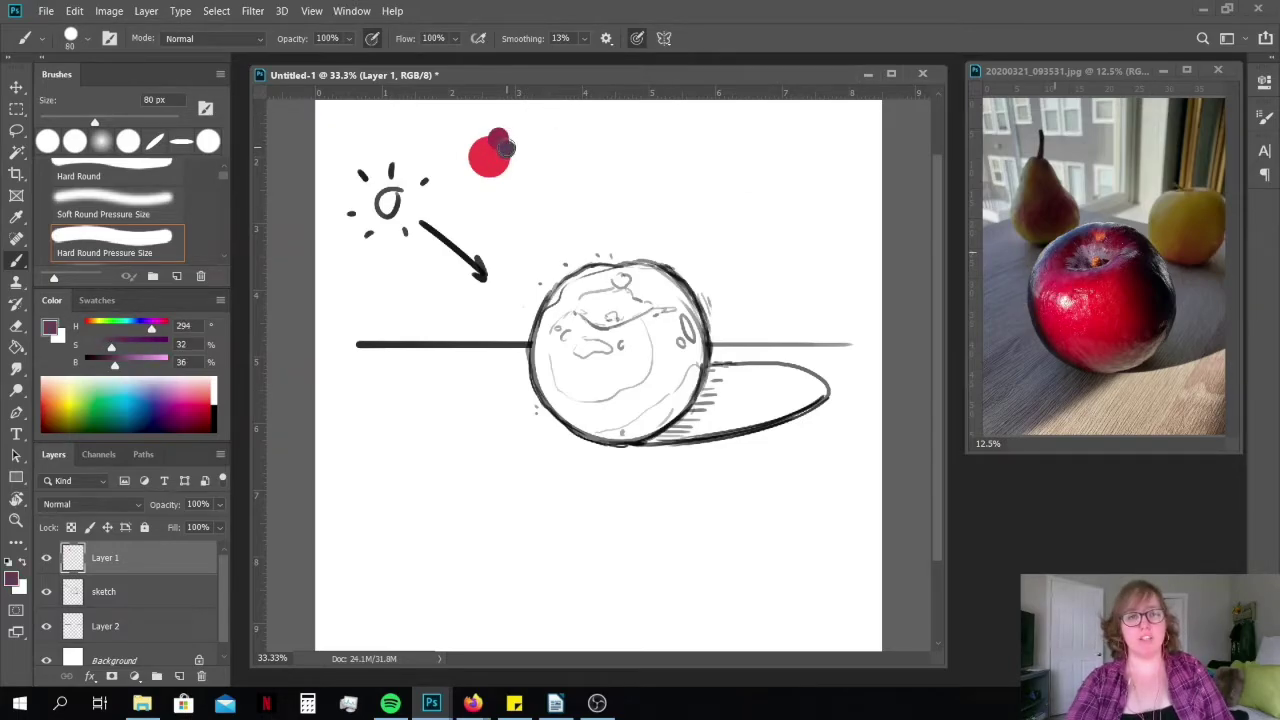
key(bracketleft)
key(bracketleft)
key(bracketleft)
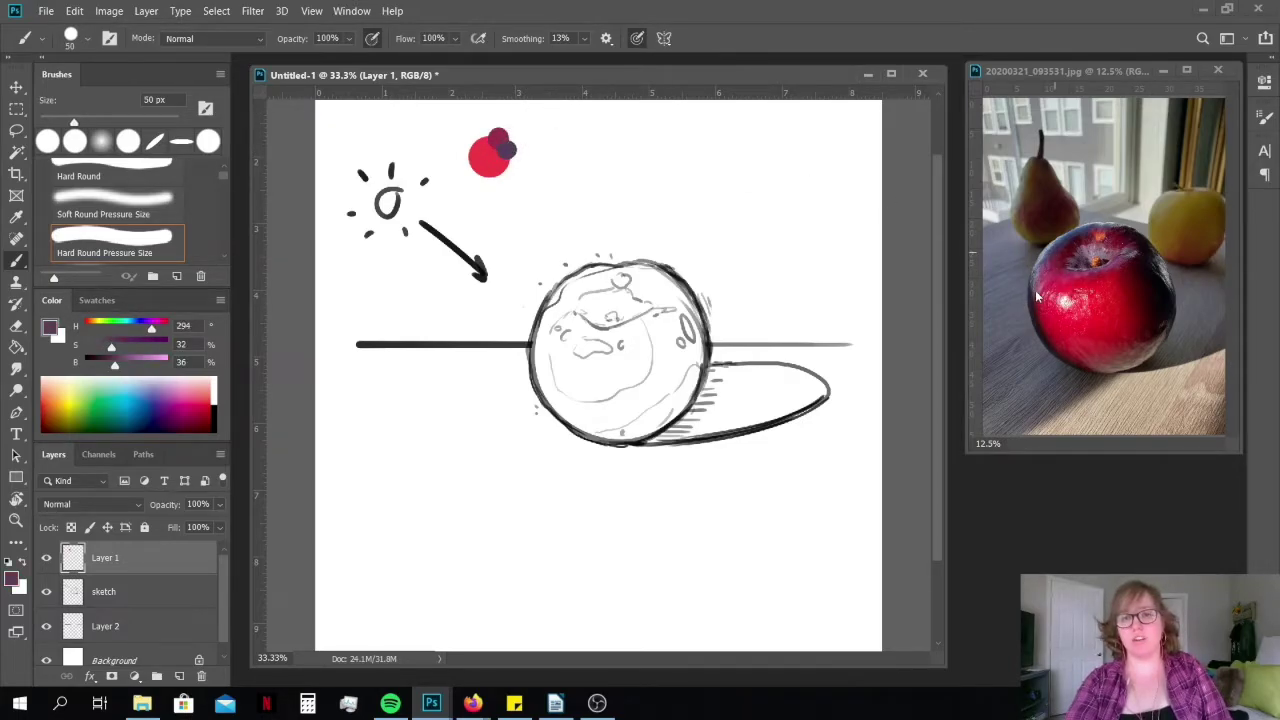
key(alt)
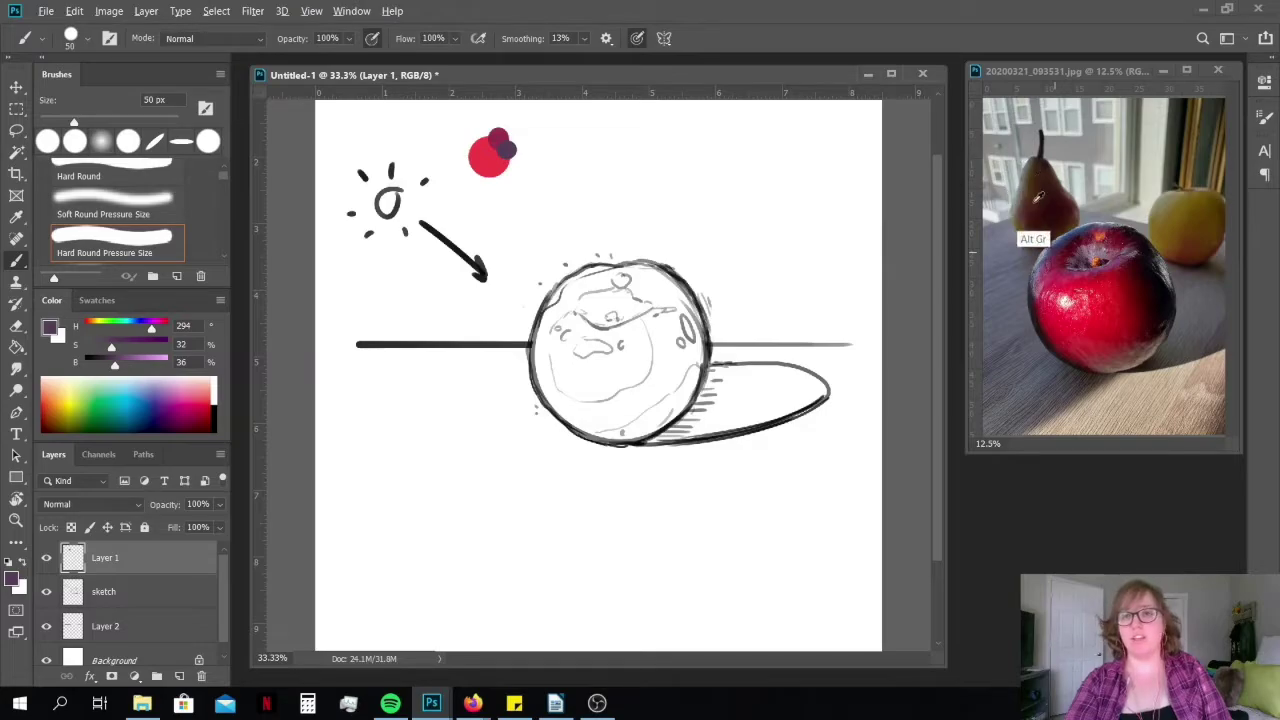
alt+click(1035, 288)
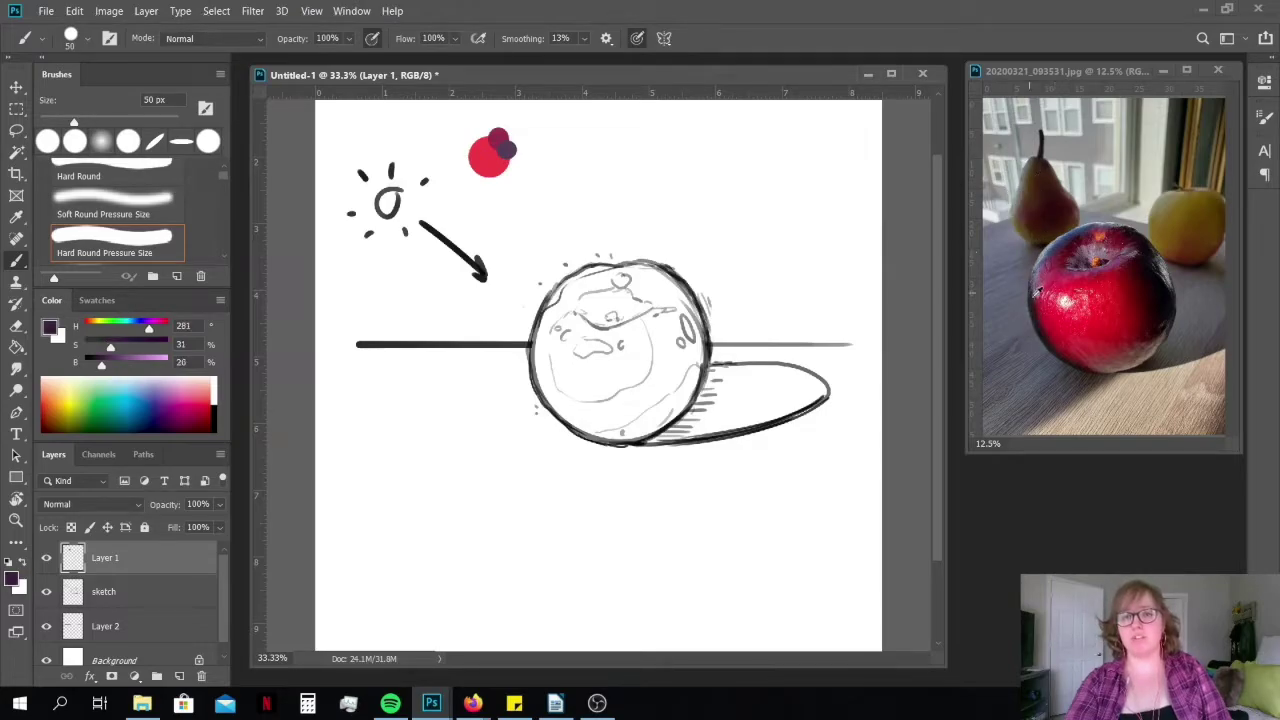
click(479, 177)
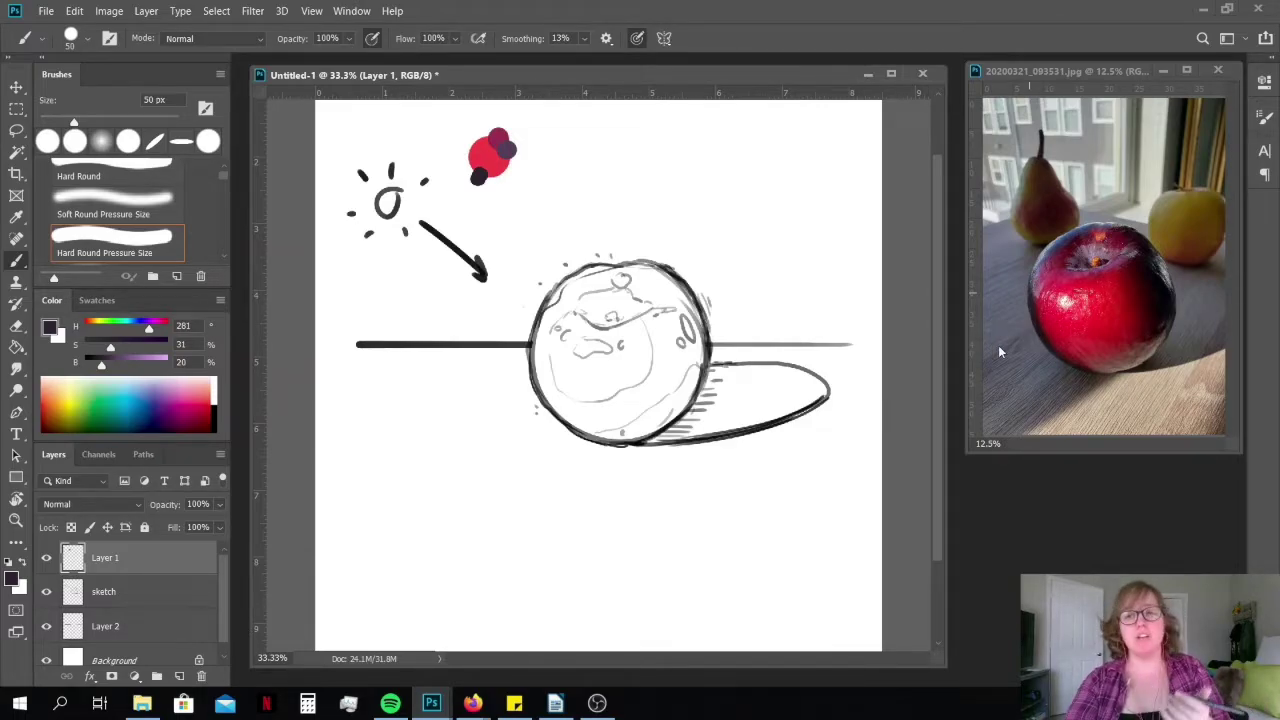
Add two near-black swatches to the palette, sampled from the apple's shadowed side (H 280, S 43, B 3 and H 318, S 46, B 11)
alt+click(1168, 300)
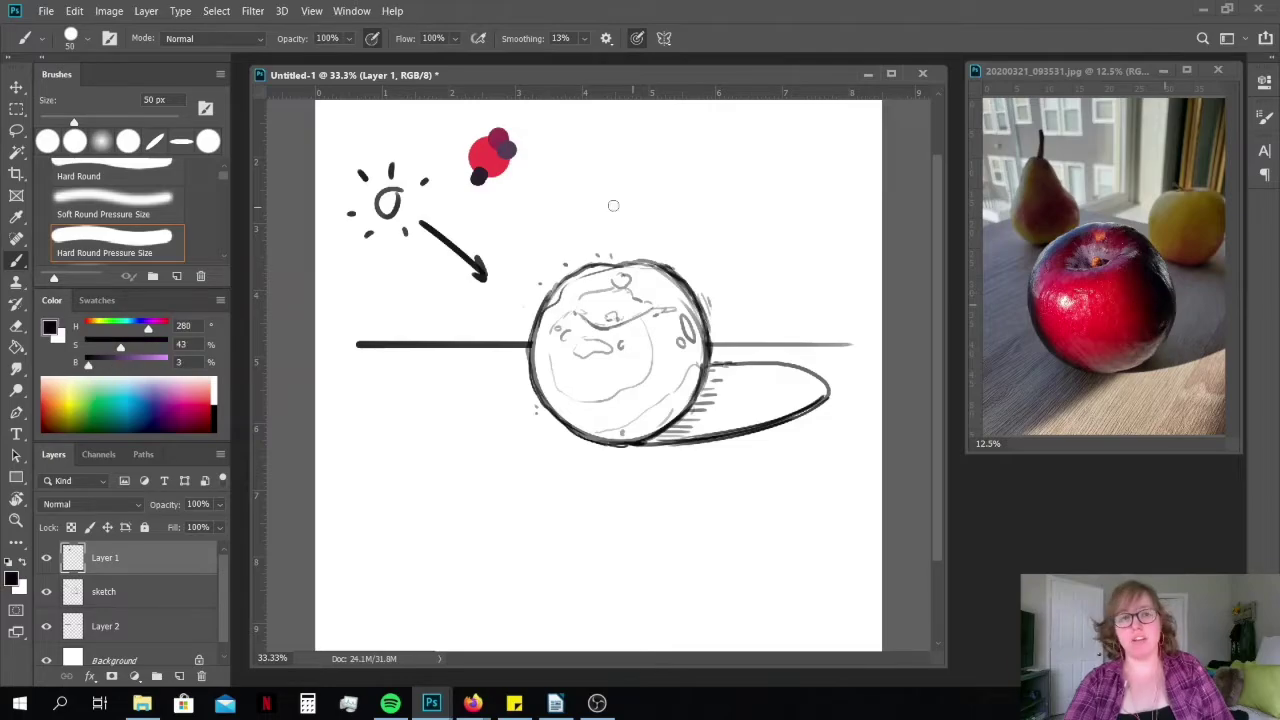
click(492, 177)
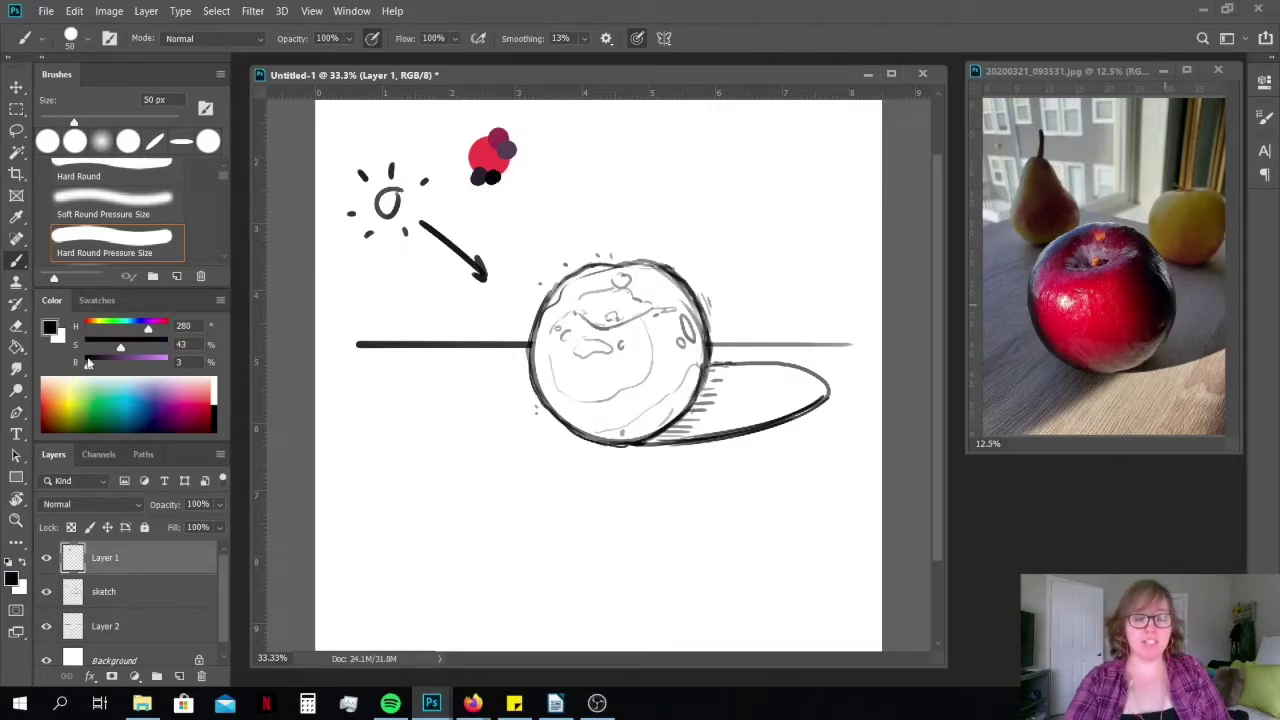
alt+click(1152, 263)
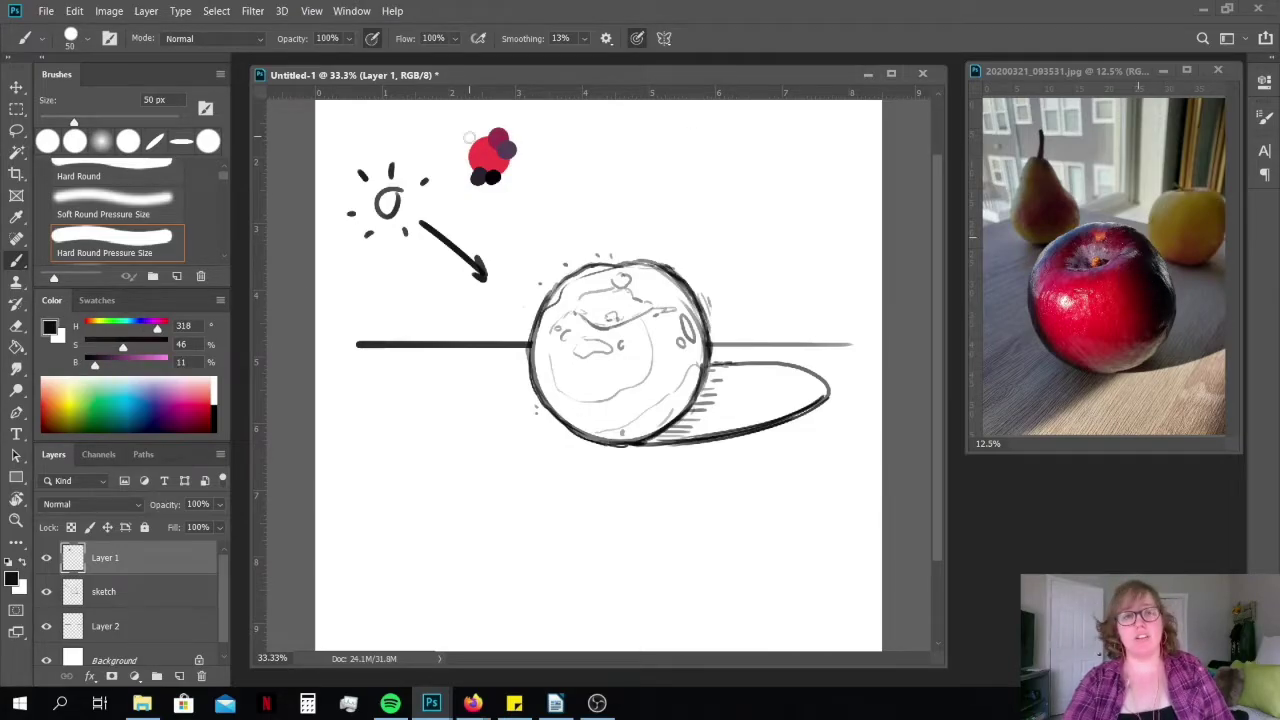
click(470, 170)
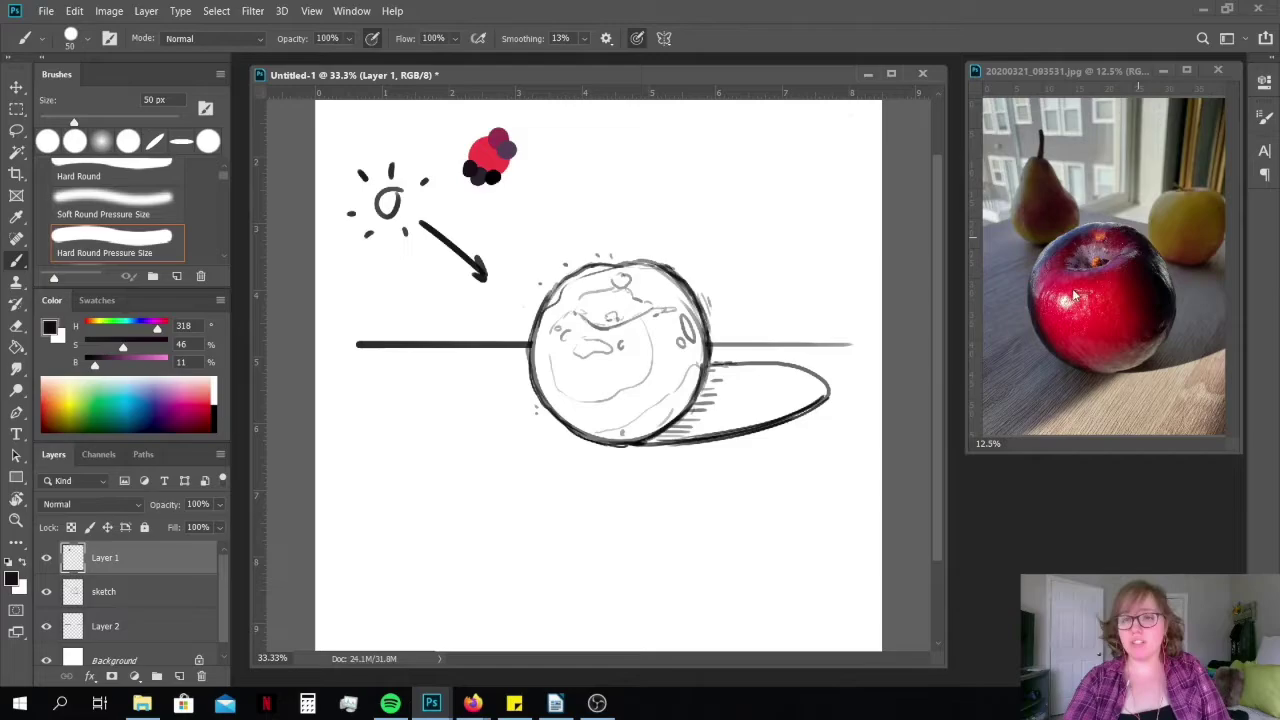
Start a second swatch cluster beside the first with a dark tone and a vivid red sampled from the photo's apple
alt+click(1118, 297)
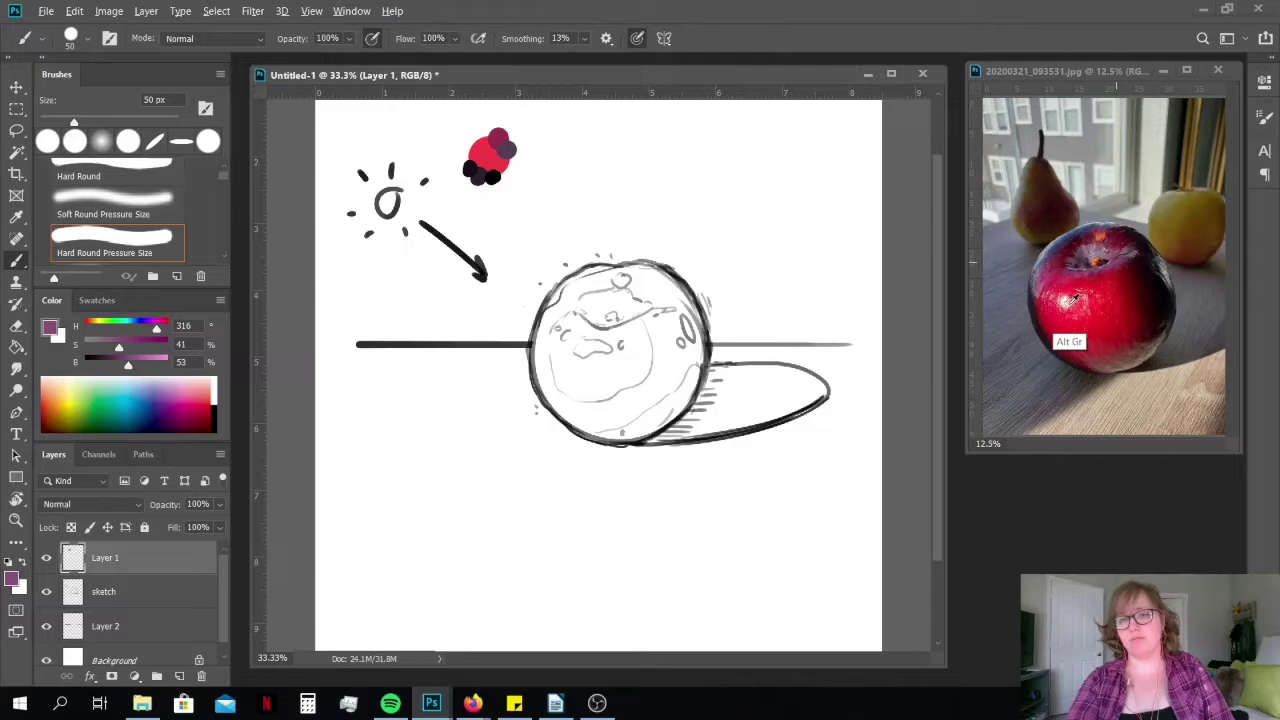
alt+click(1149, 298)
key(bracketright)
key(bracketright)
key(bracketright)
click(522, 174)
alt+click(1108, 312)
click(531, 163)
Add salmon, rusty red, orange and blue swatches to the second cluster, sampled around the apple's stem and upper edge
alt+click(1097, 238)
click(535, 176)
alt+click(1098, 249)
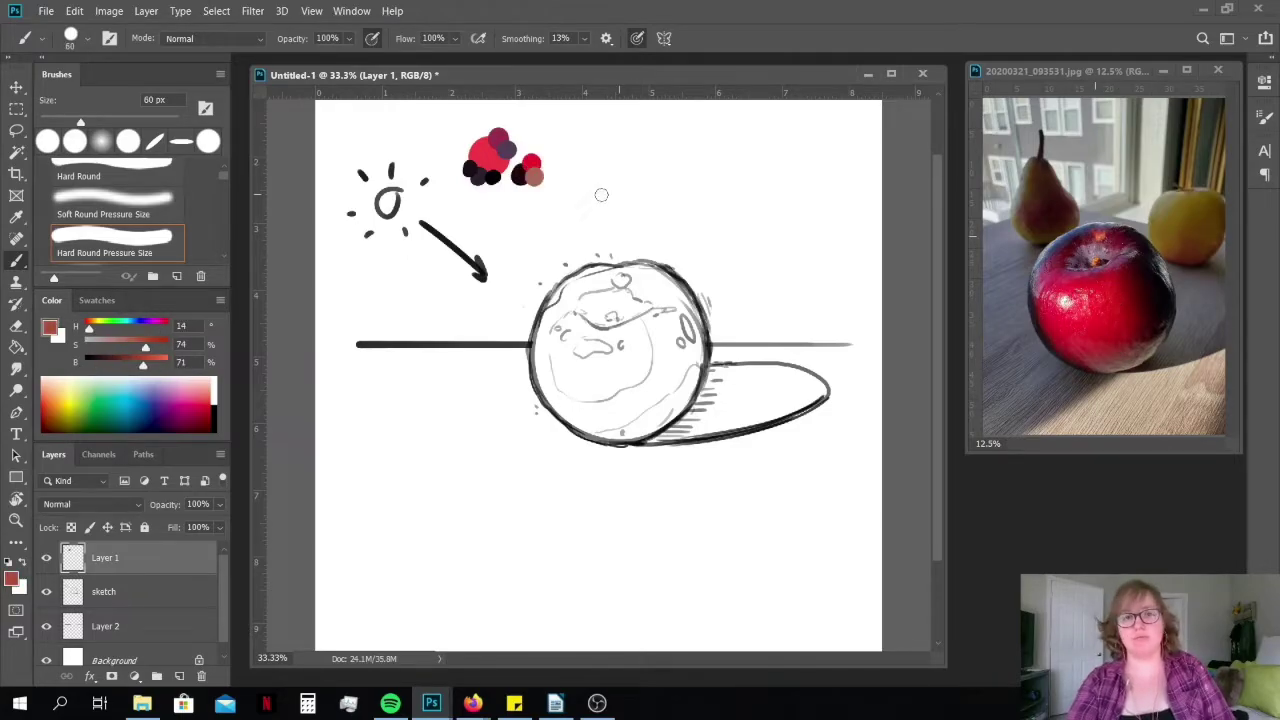
click(527, 186)
alt+click(1093, 259)
click(516, 190)
alt+click(1078, 234)
click(510, 183)
Dab a separate cluster of grey, blue and plum swatches sampled from the highlights along the apple's top
alt+click(1105, 216)
key(bracketleft)
key(bracketleft)
key(bracketleft)
click(554, 123)
click(566, 124)
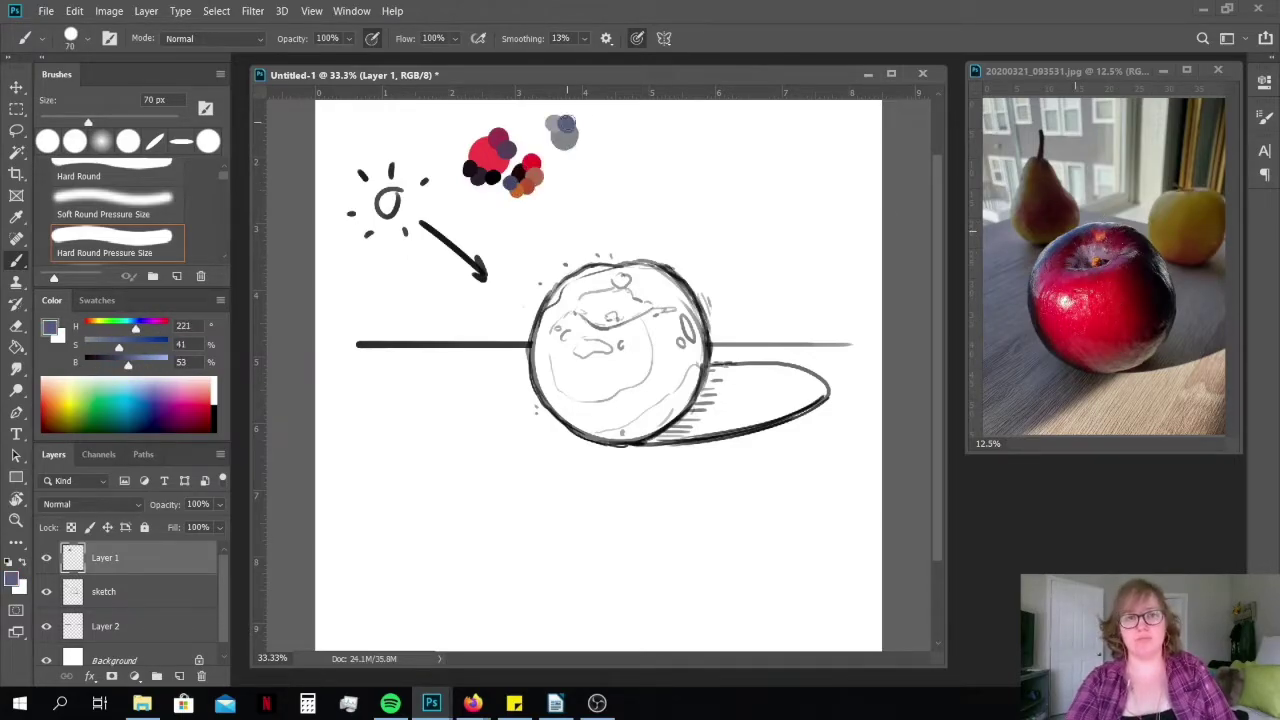
click(577, 141)
Add crimson, deep red and very dark red swatches from the photo's apple around the first palette cluster
alt+click(1048, 312)
click(505, 160)
alt+click(1114, 282)
click(483, 134)
alt+click(1040, 280)
click(466, 156)
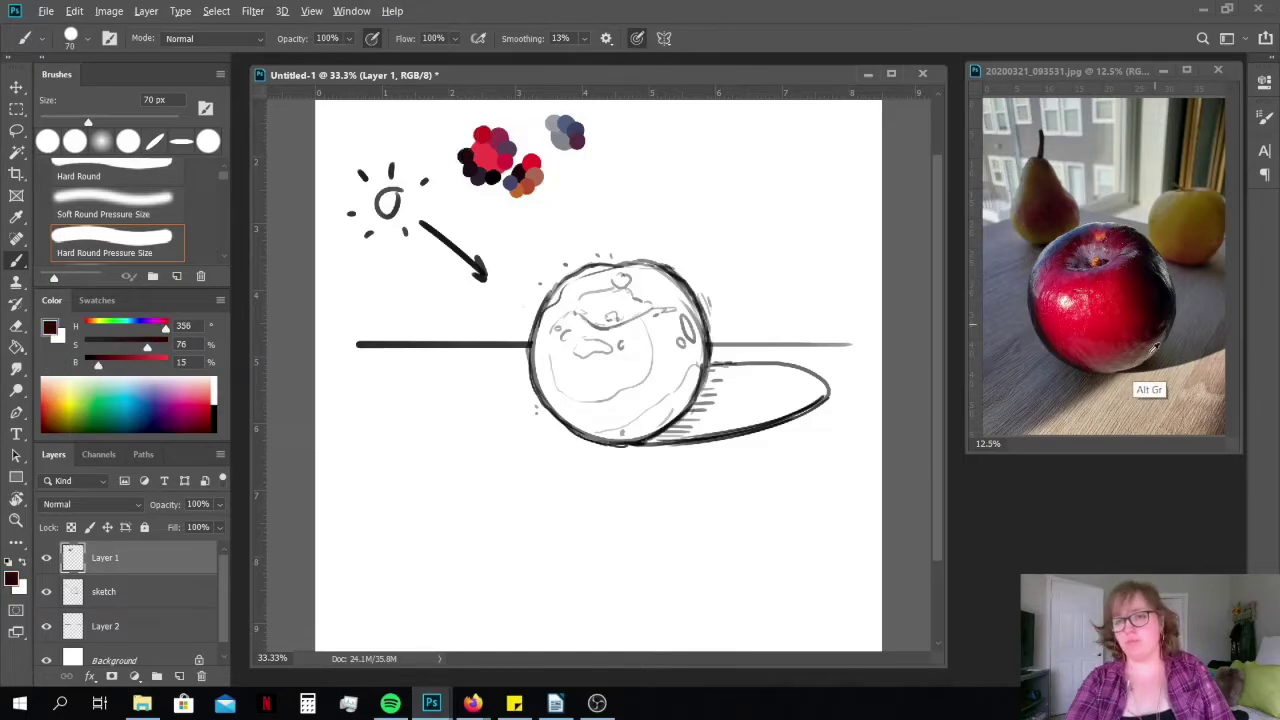
Extend the first cluster's dark end with small near-black red swatches sampled from the apple's lower-left edge
alt+click(1147, 354)
alt+click(1040, 318)
click(457, 151)
alt+click(1039, 326)
click(462, 149)
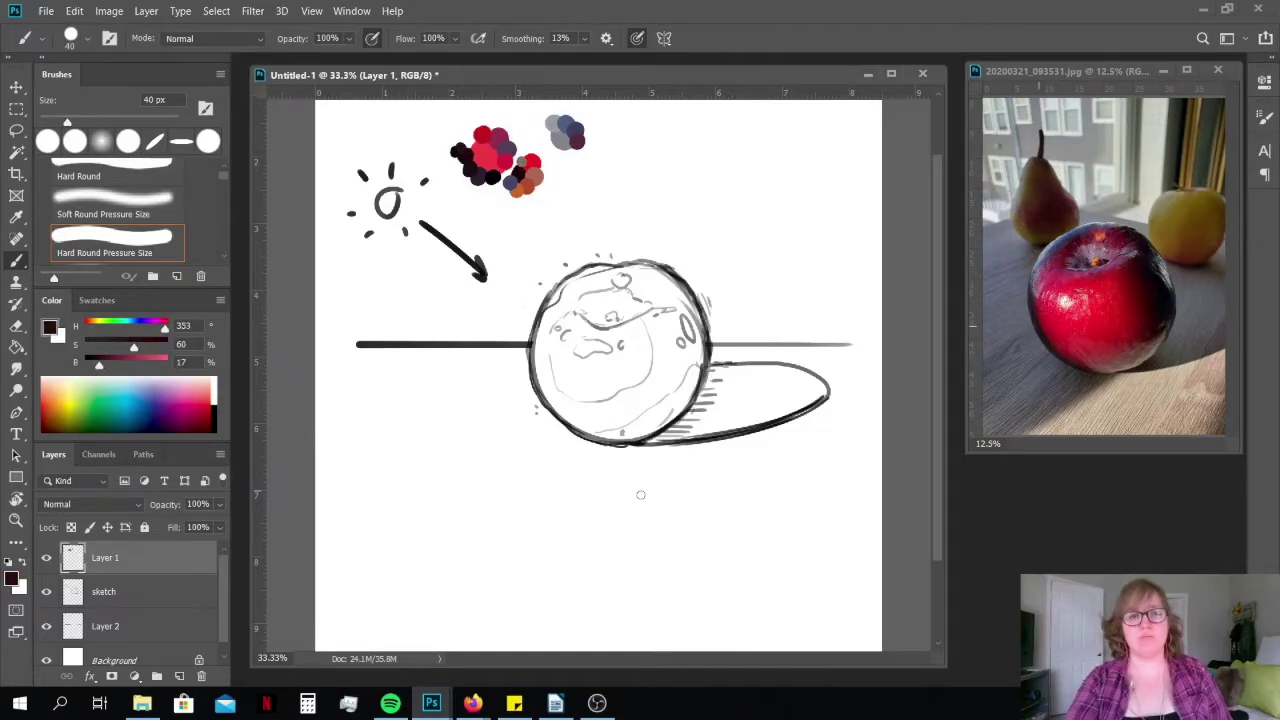
Create a new layer directly above Layer 2 and name it "painting"
drag(597, 477, 597, 524)
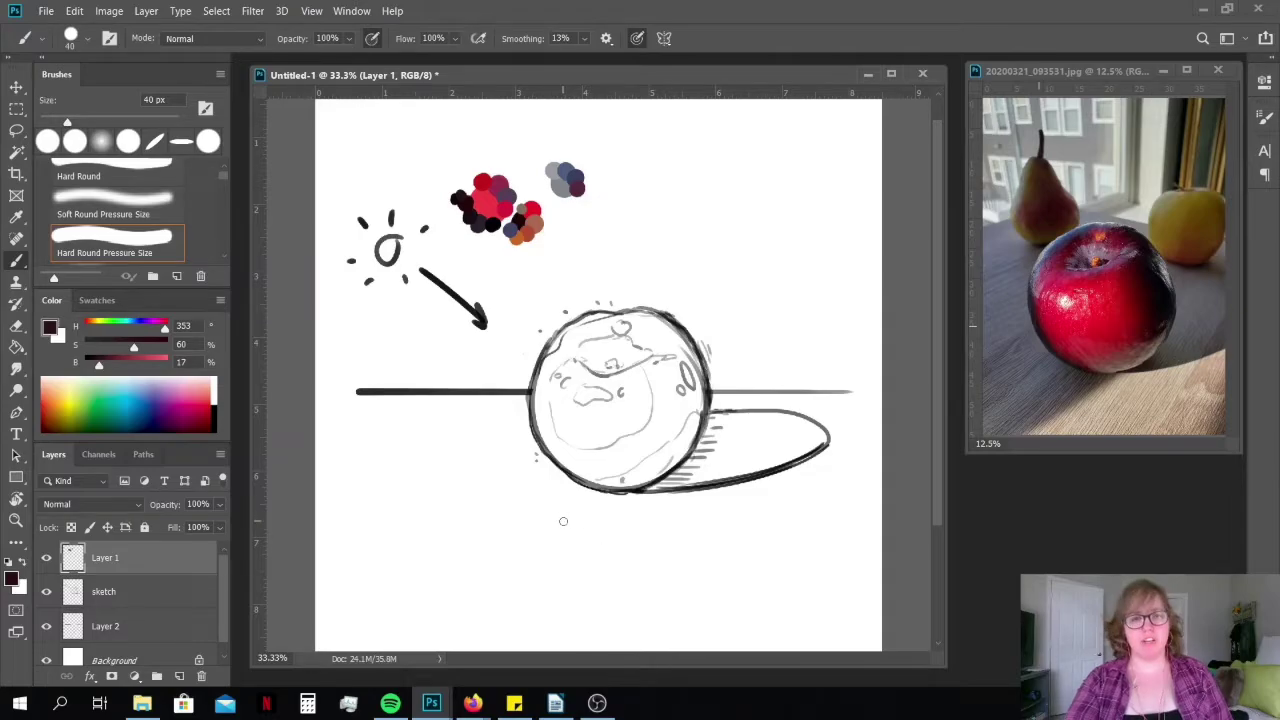
key(ctrl+plus)
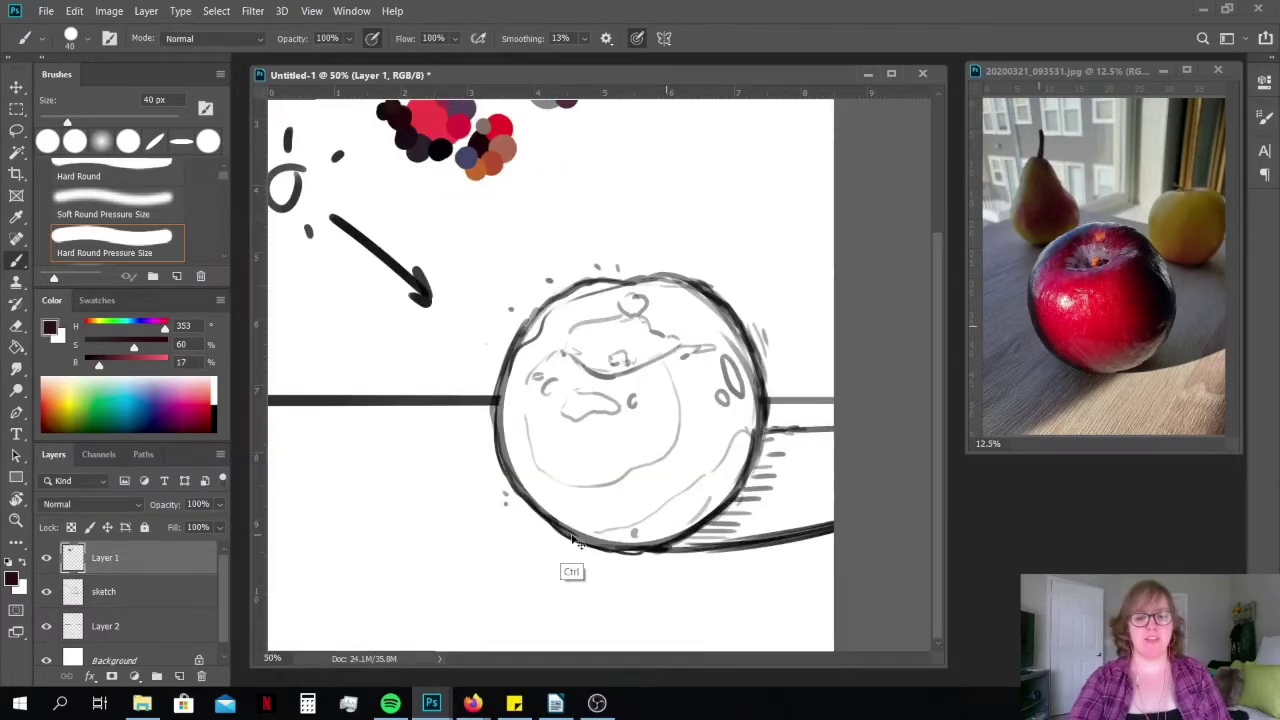
key(ctrl+minus)
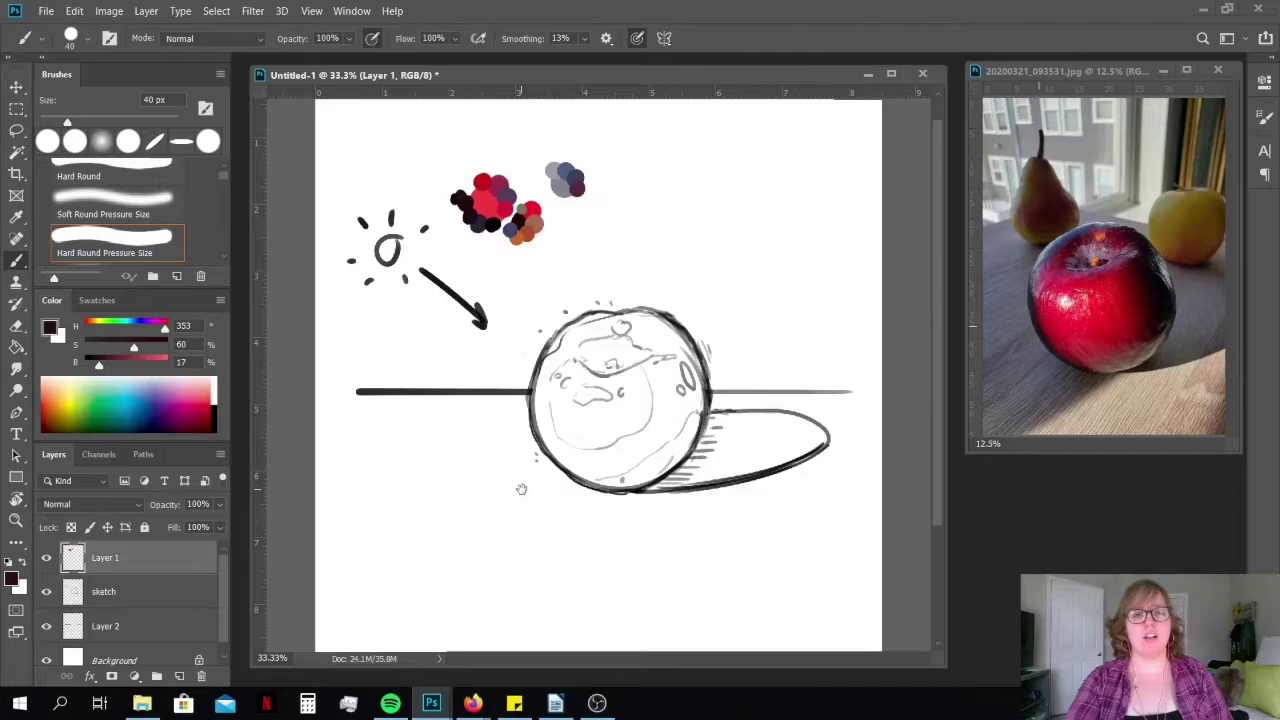
drag(521, 489, 521, 508)
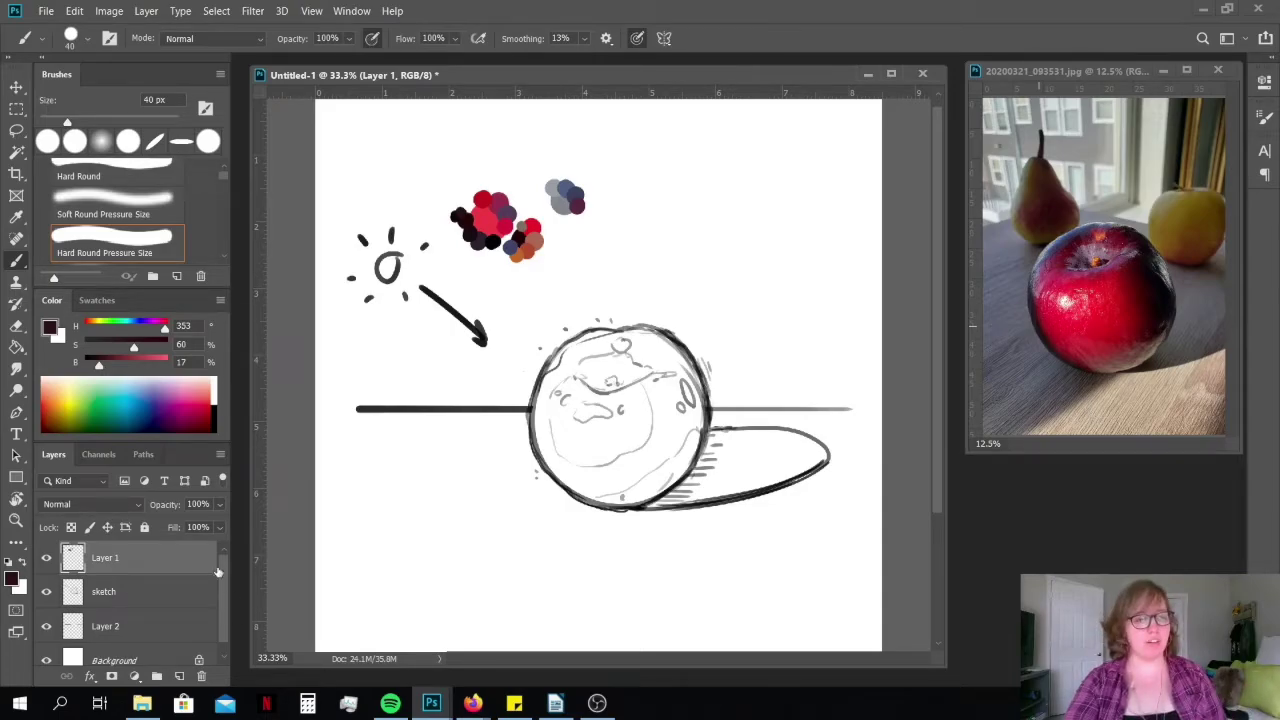
drag(220, 570, 228, 603)
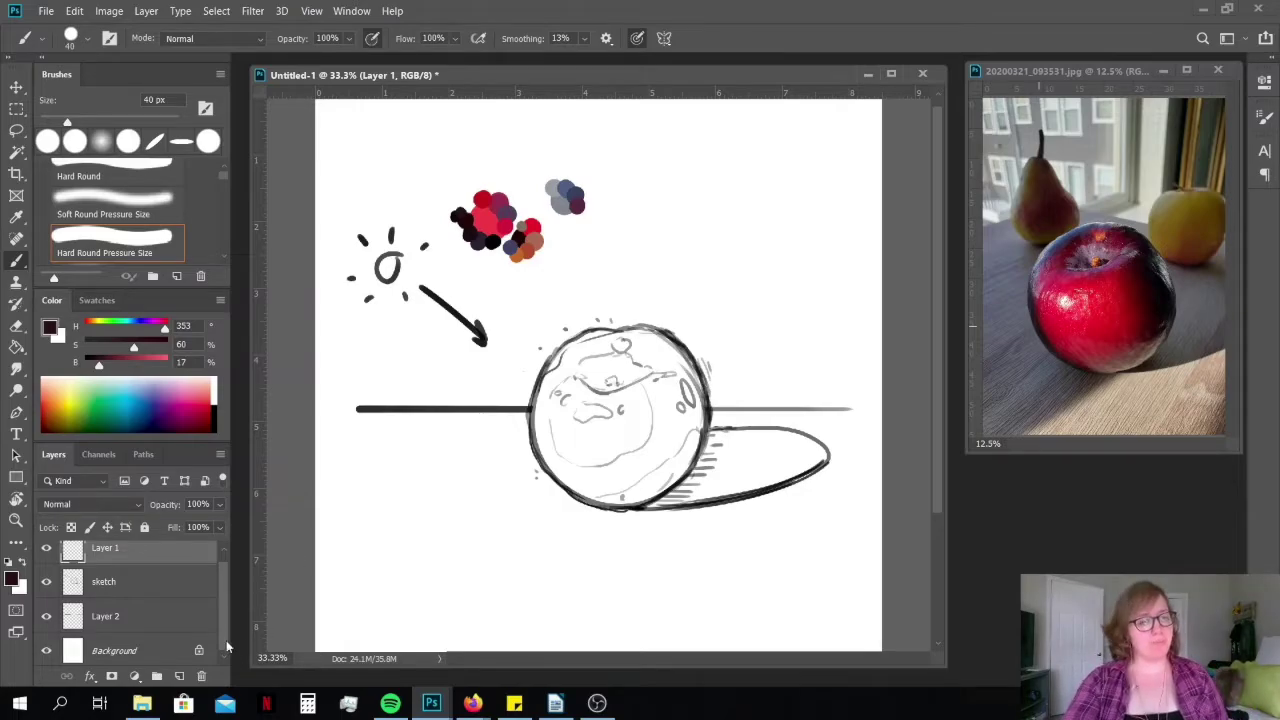
click(159, 616)
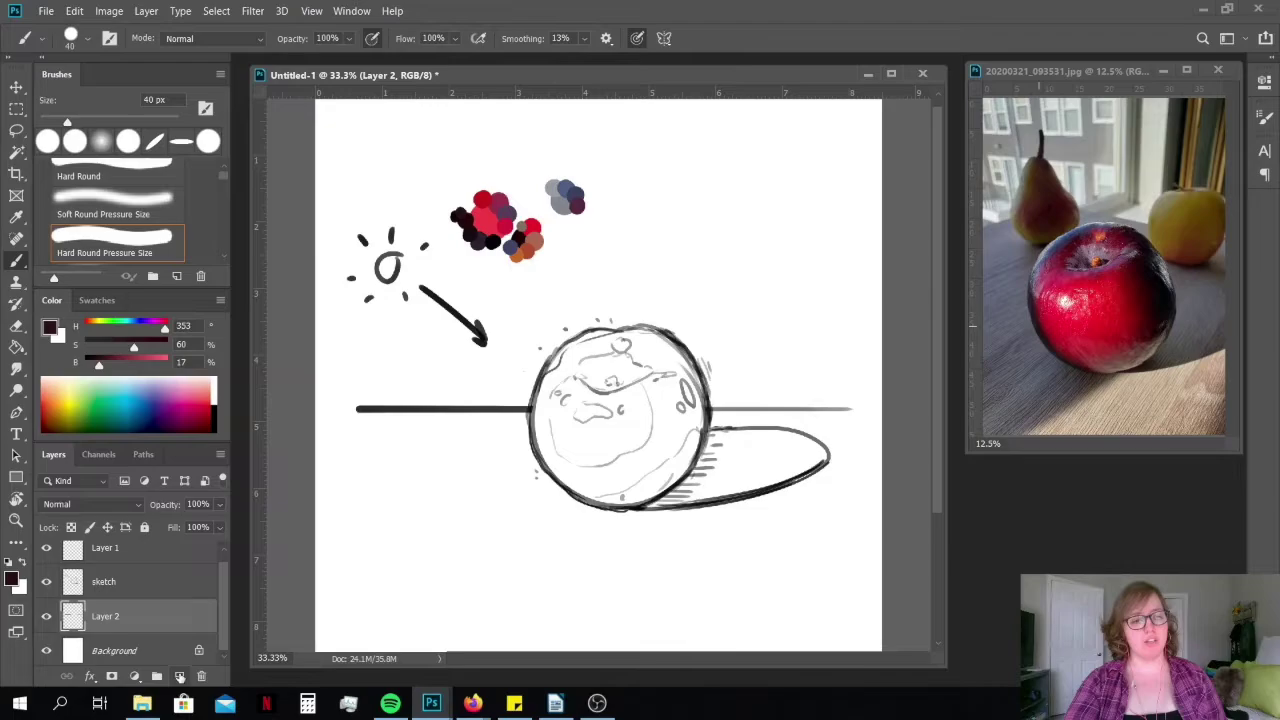
click(179, 676)
double_click(106, 616)
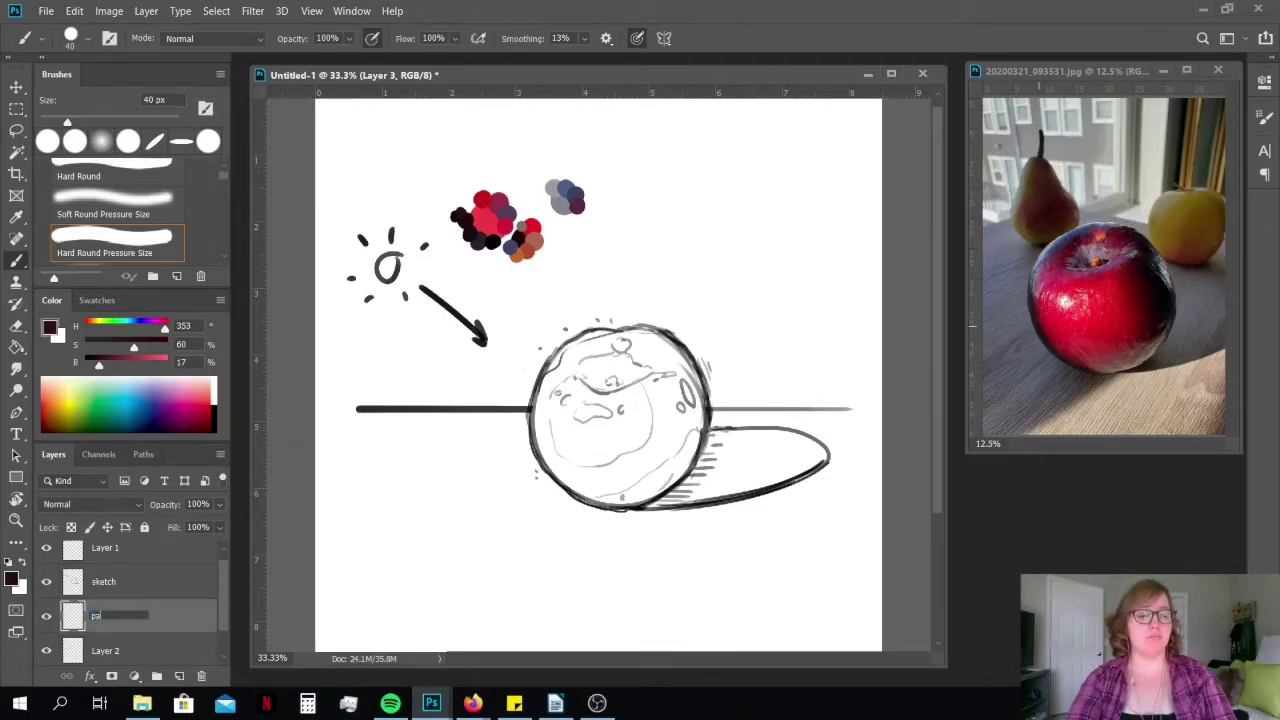
text(painting)
key(Return)
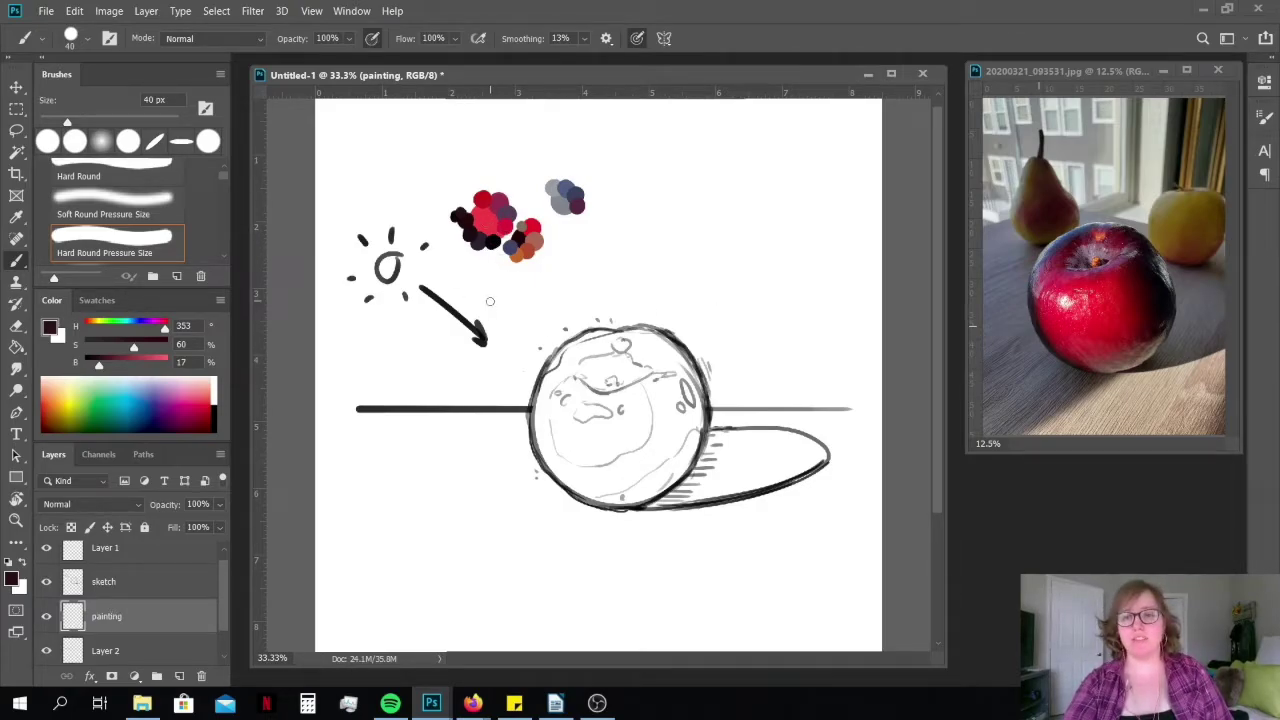
Fill the whole apple shape on the painting layer with dark purple (H 281, S 31, B 20) using a 175 px brush
alt+click(486, 237)
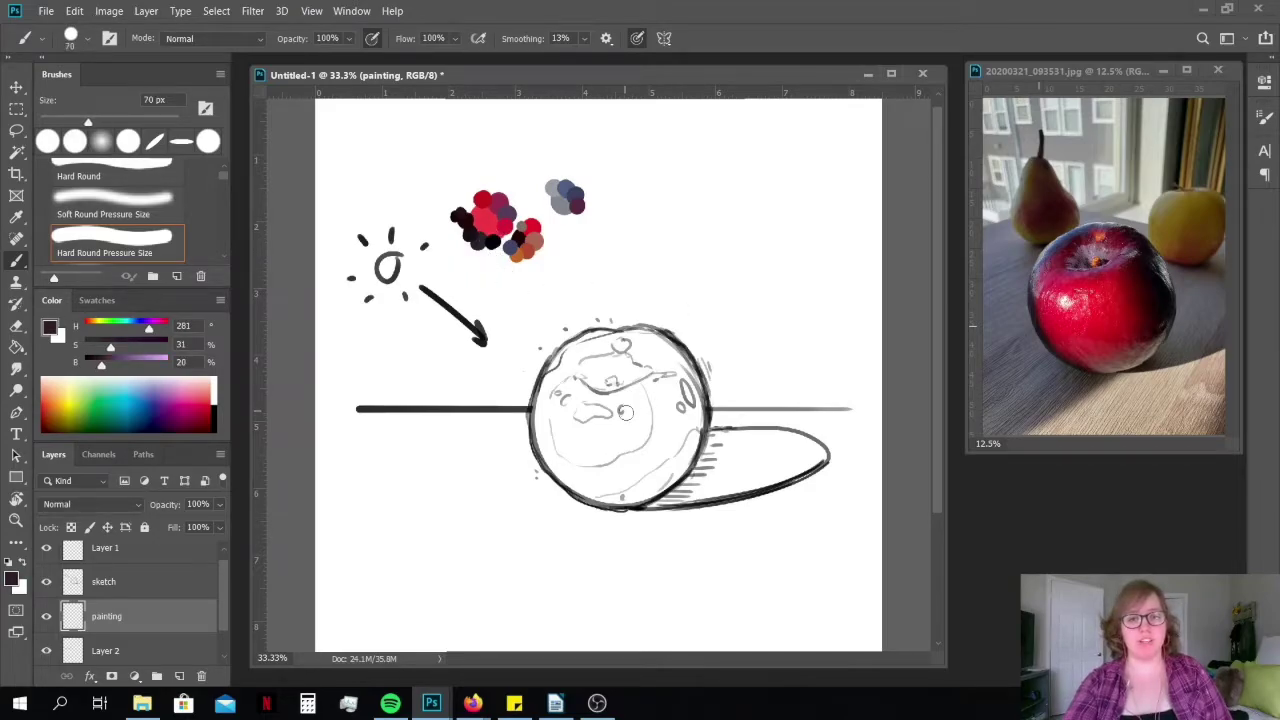
key(bracketright)
key(bracketright)
key(bracketright)
key(bracketright)
key(bracketright)
key(bracketright)
key(bracketright)
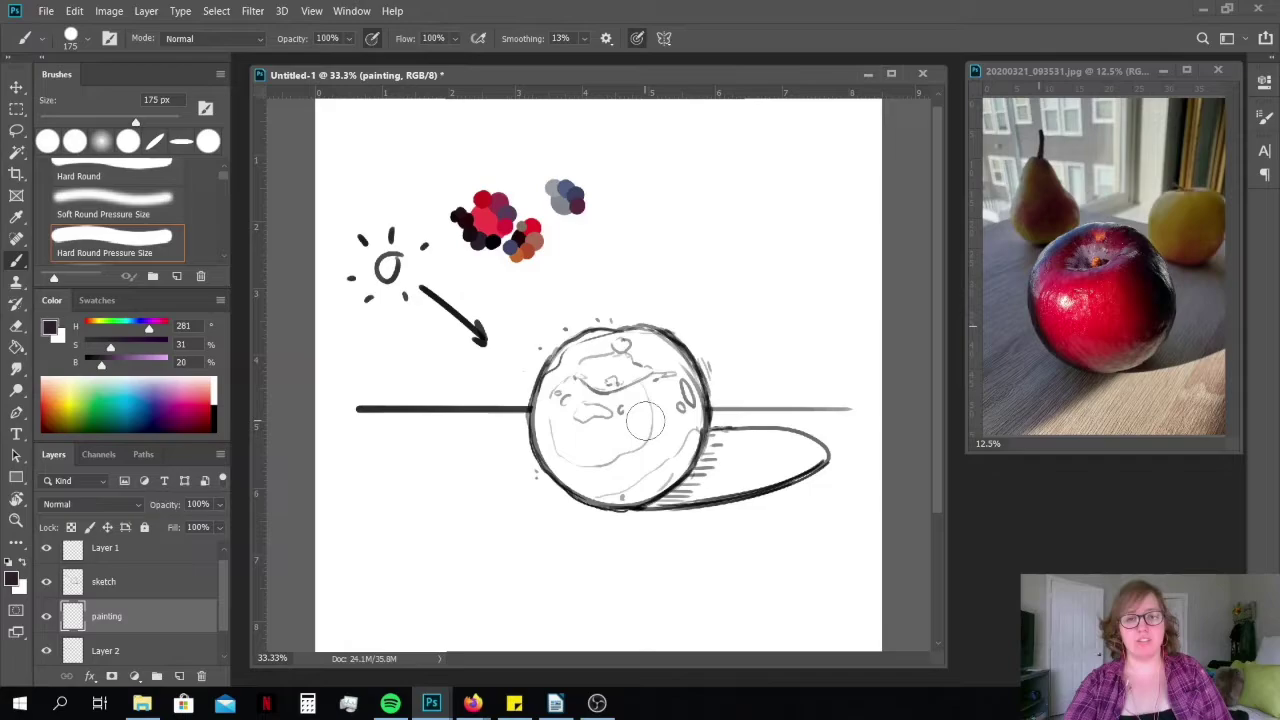
mouse_move(645, 421)
mouse_down()
mouse_move(641, 379)
mouse_move(663, 419)
mouse_move(651, 365)
mouse_move(678, 409)
mouse_move(670, 372)
mouse_move(685, 393)
mouse_move(684, 441)
mouse_move(637, 483)
mouse_move(563, 459)
mouse_move(555, 396)
mouse_move(598, 350)
mouse_move(637, 346)
mouse_move(672, 370)
mouse_move(680, 390)
mouse_move(676, 380)
mouse_move(612, 440)
mouse_move(588, 410)
mouse_up()
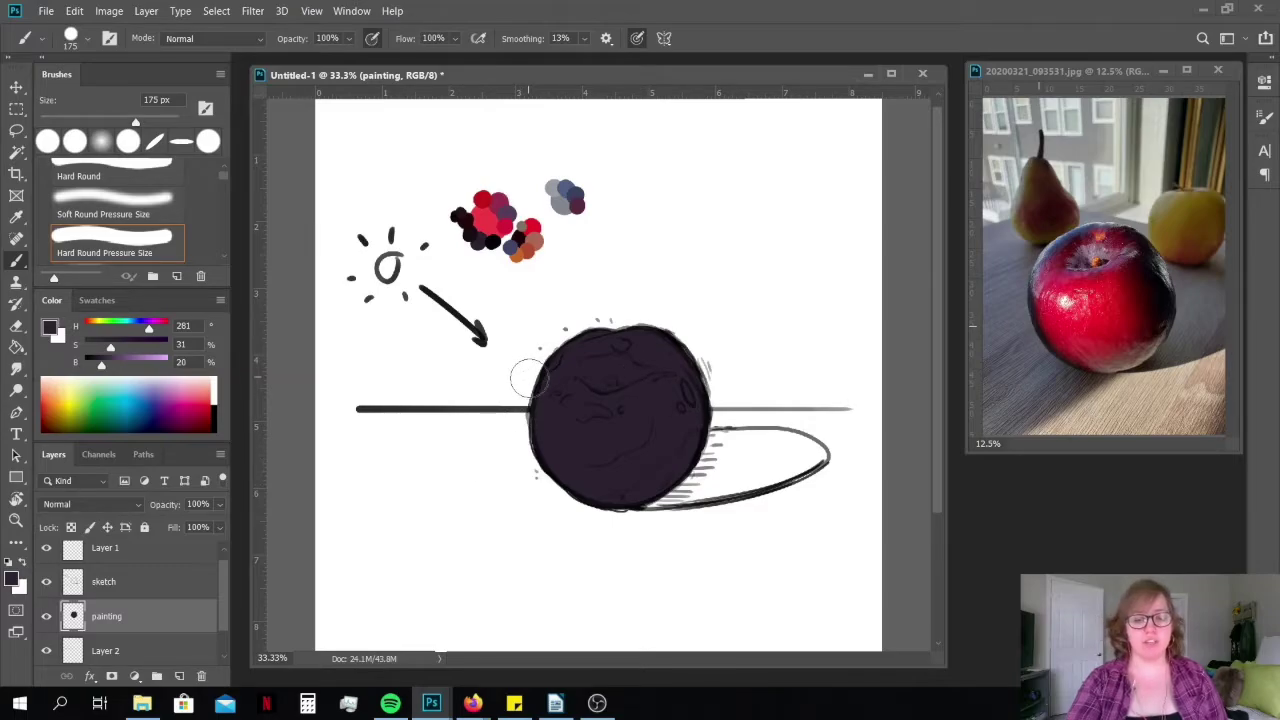
Paint the apple's front light area below the stem hollow with the palette's bright red (H 356, S 76, B 95) using a 125 px brush
key(ctrl)
key(ctrl+plus)
drag(462, 418, 412, 450)
key(bracketleft)
key(bracketleft)
key(bracketleft)
key(bracketleft)
key(bracketleft)
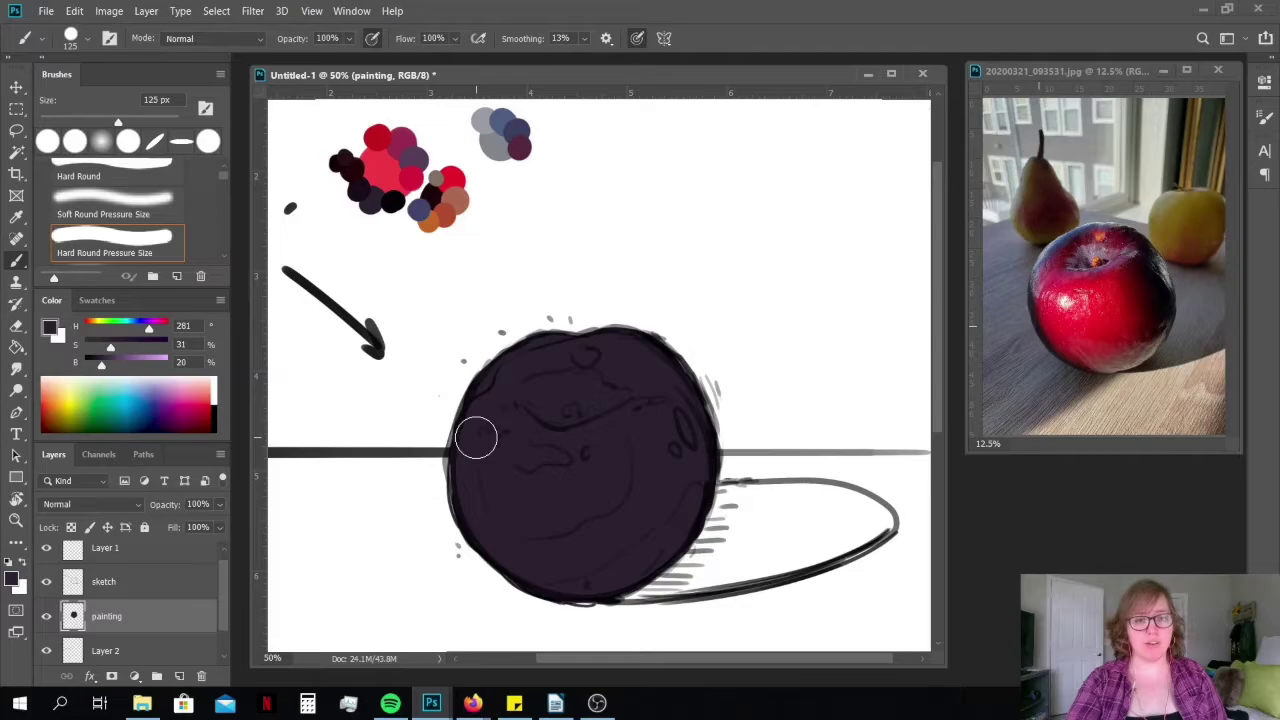
alt+click(390, 170)
key(bracketright)
key(bracketright)
key(bracketright)
mouse_move(515, 420)
mouse_down()
mouse_move(602, 443)
mouse_move(531, 469)
mouse_move(616, 457)
mouse_move(527, 459)
mouse_move(573, 501)
mouse_move(540, 505)
mouse_move(540, 520)
mouse_move(596, 515)
mouse_up()
mouse_move(617, 427)
mouse_down()
mouse_move(631, 417)
mouse_move(604, 467)
mouse_up()
mouse_move(491, 471)
mouse_down()
mouse_move(536, 510)
mouse_move(519, 515)
mouse_move(540, 526)
mouse_move(506, 483)
mouse_move(539, 518)
mouse_up()
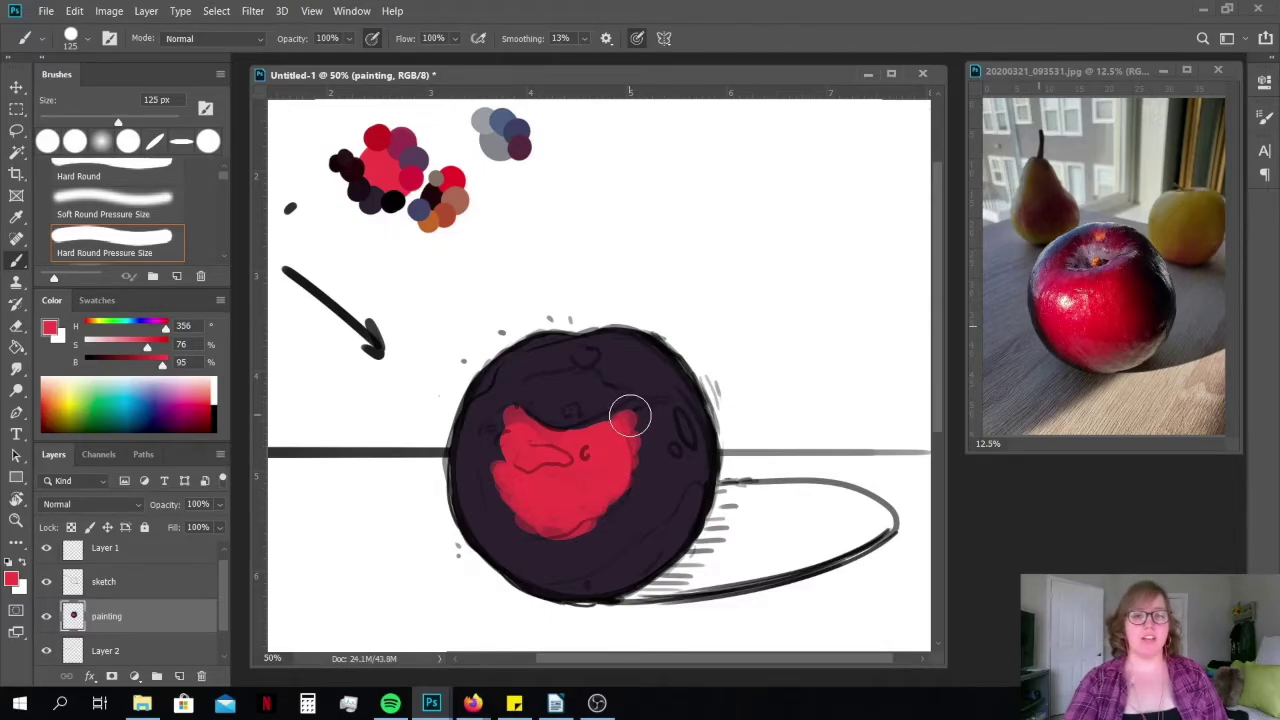
Dab a round red sample beside the apple, set the brush tip's roundness to 30%, and dab a flattened sample next to it
click(704, 246)
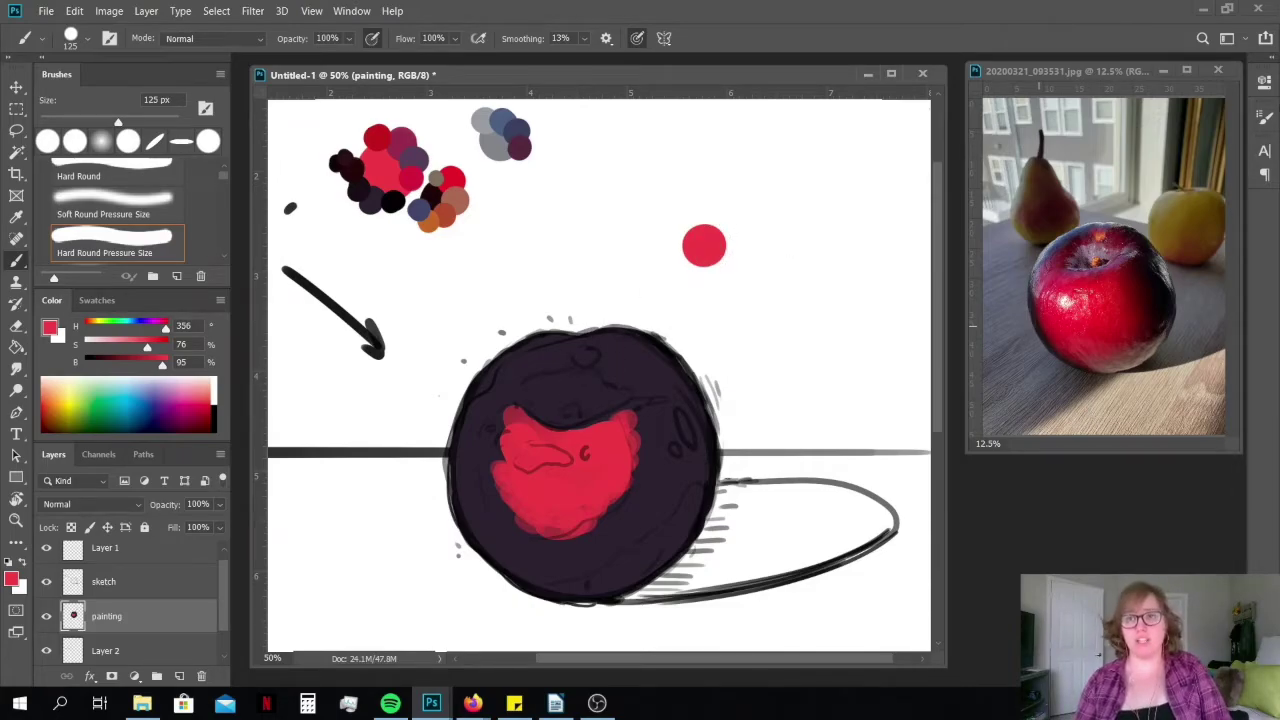
click(352, 12)
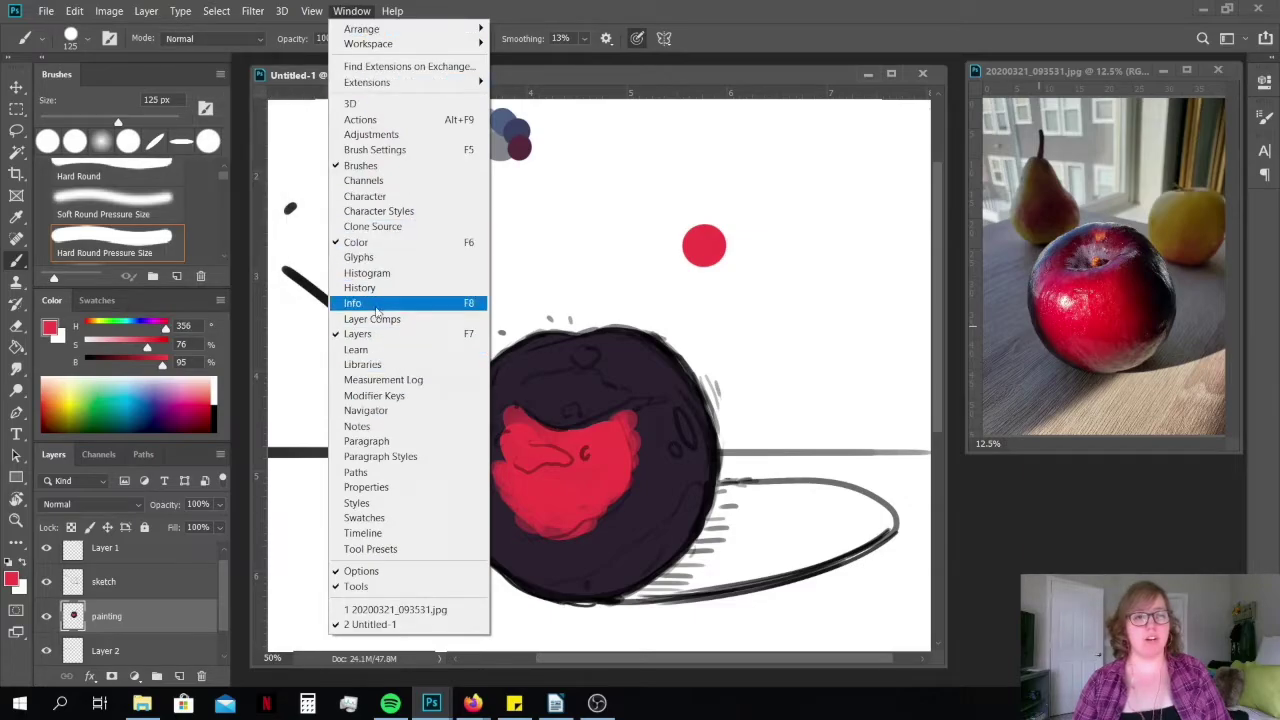
click(376, 150)
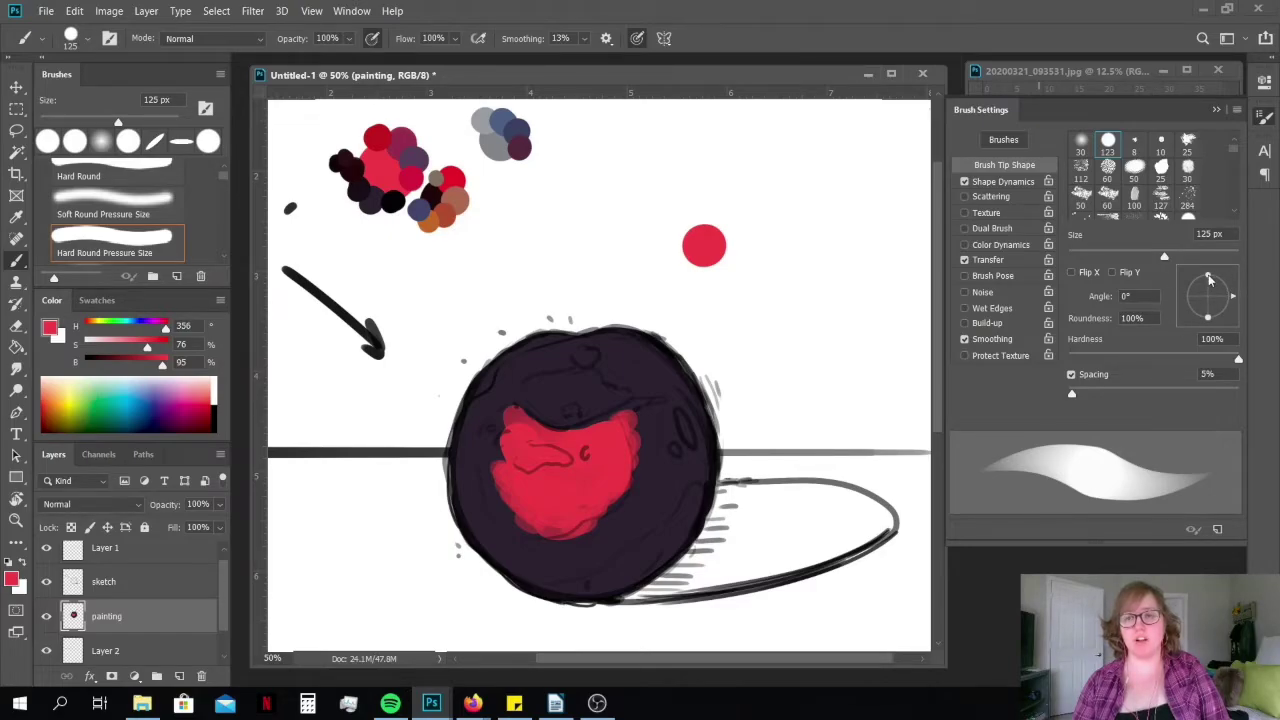
drag(1208, 278, 1195, 293)
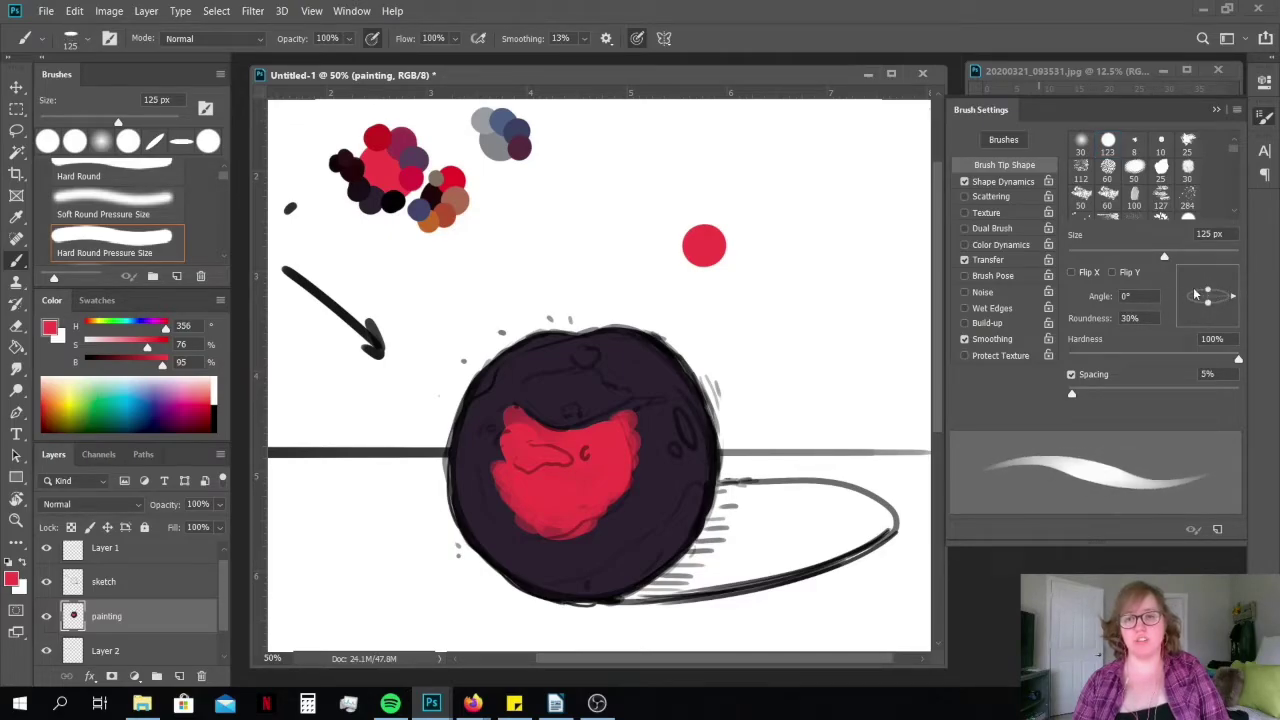
click(779, 245)
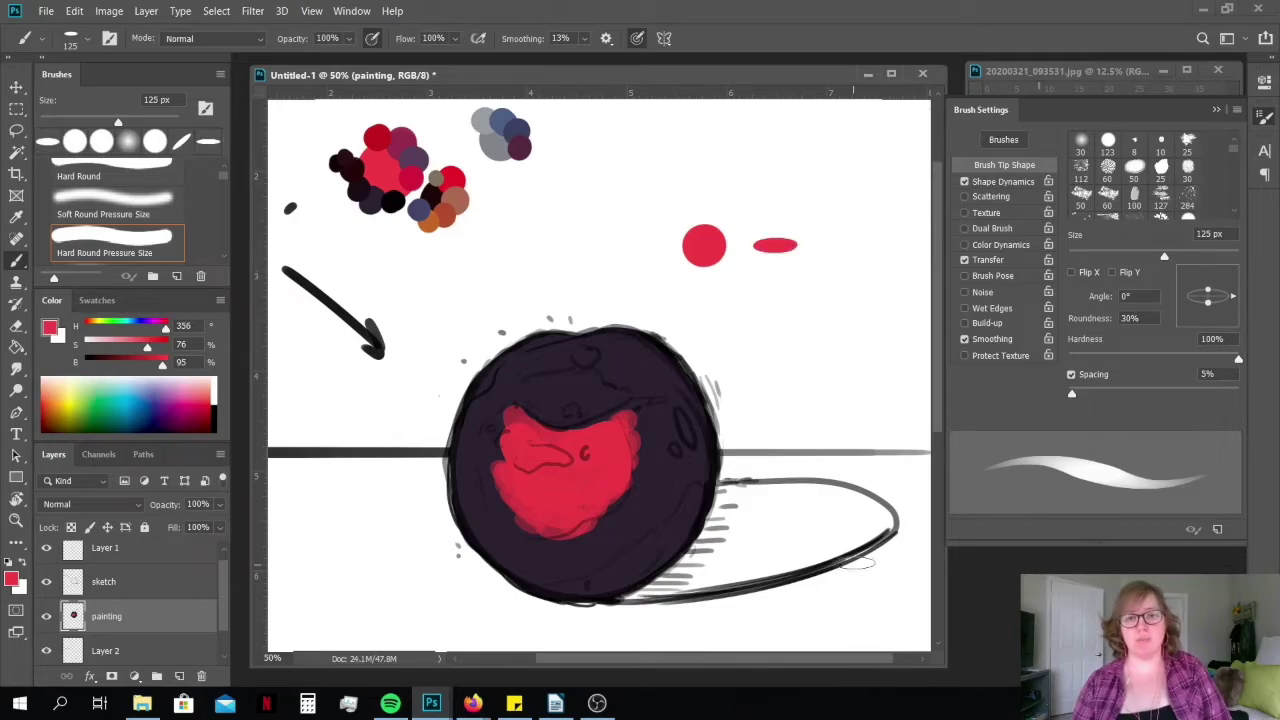
Set the flattened brush tip's angle to 36° and dab a tilted red sample beside the other two
drag(1233, 300, 1231, 286)
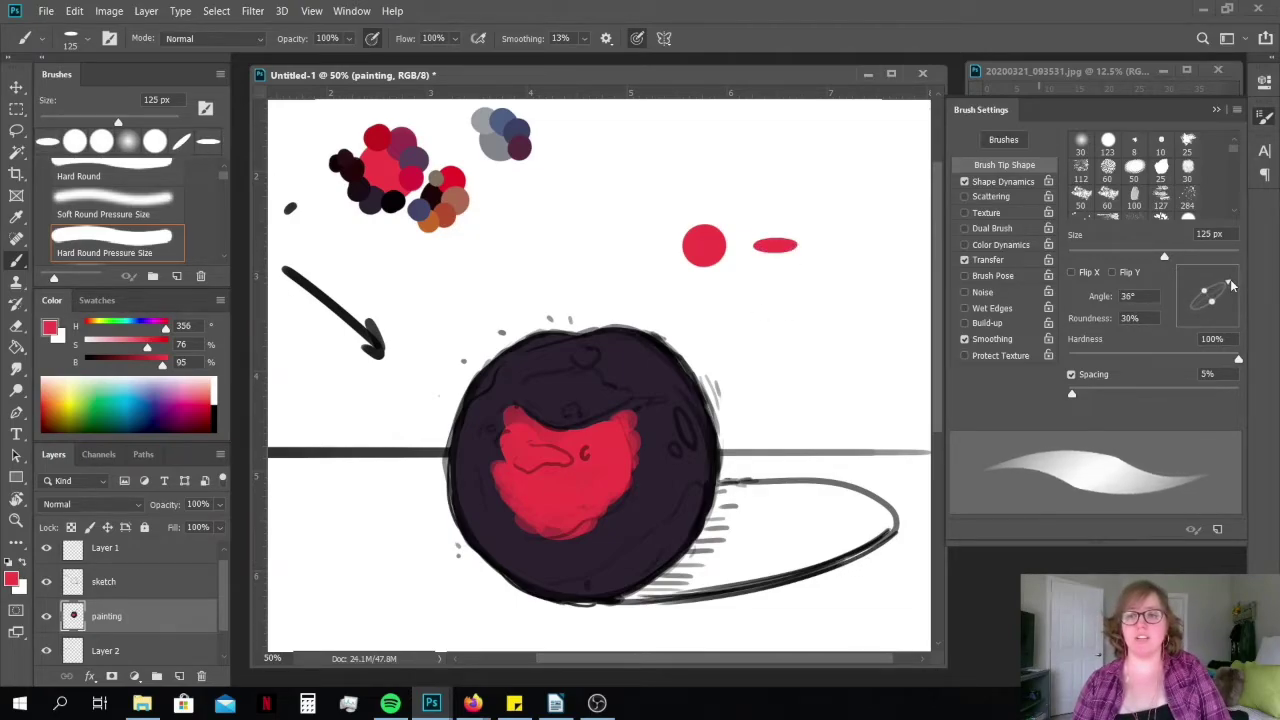
click(834, 245)
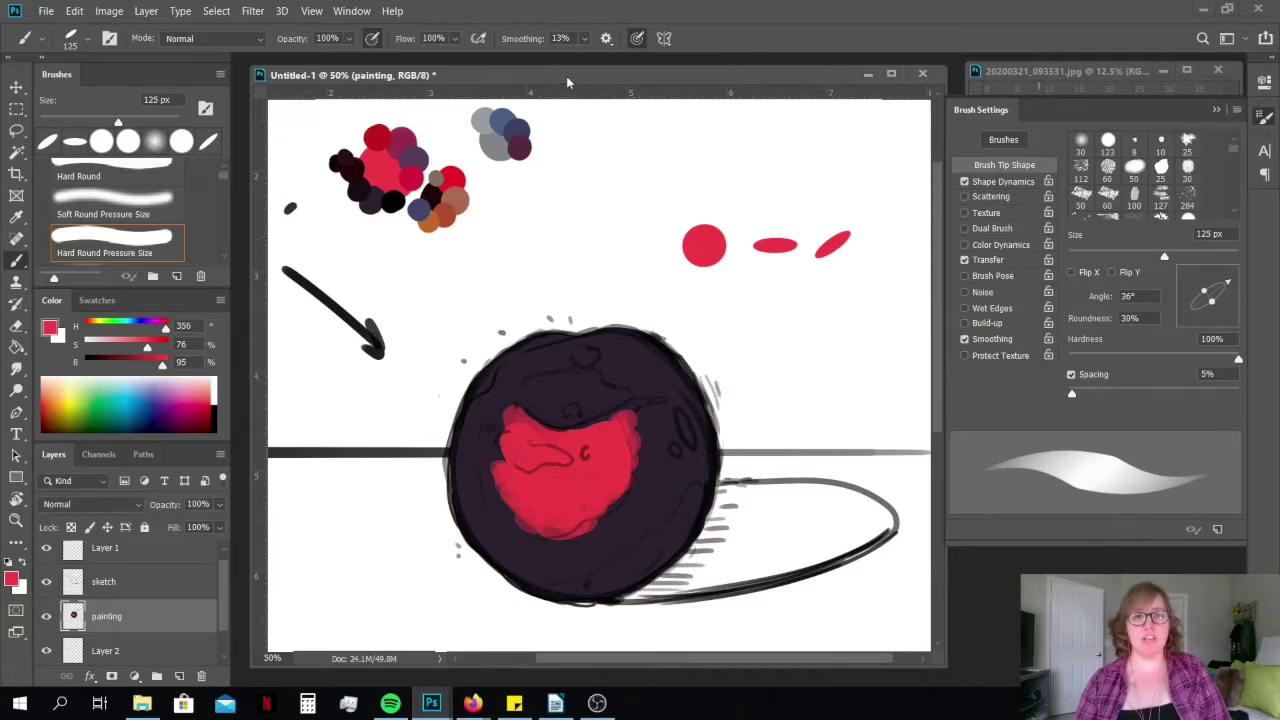
Collapse the brush settings and erase the three red brush samples beside the apple
key(e)
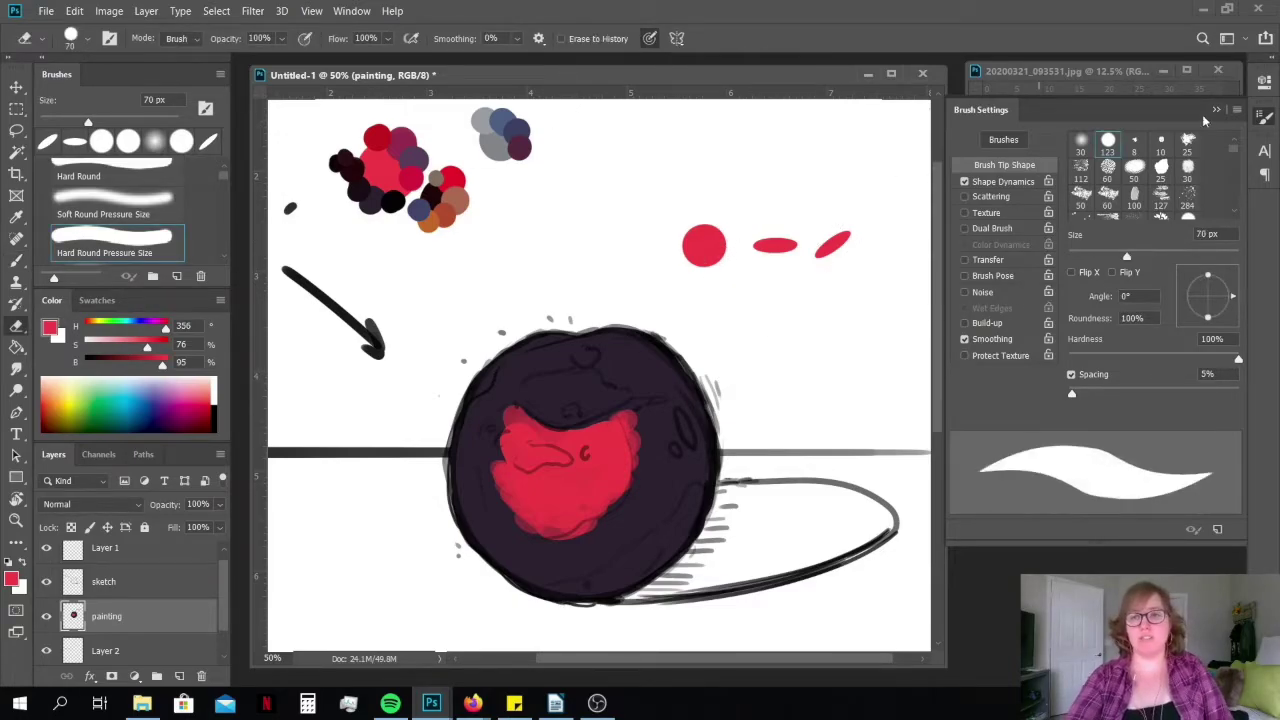
click(1262, 117)
mouse_move(674, 229)
mouse_down()
mouse_move(730, 264)
mouse_move(682, 255)
mouse_move(773, 258)
mouse_move(766, 237)
mouse_move(823, 251)
mouse_up()
Extend the red area's right edge with the tilted 125 px brush and add magenta (H 341, S 70, B 60) strokes behind the stem hollow
key(b)
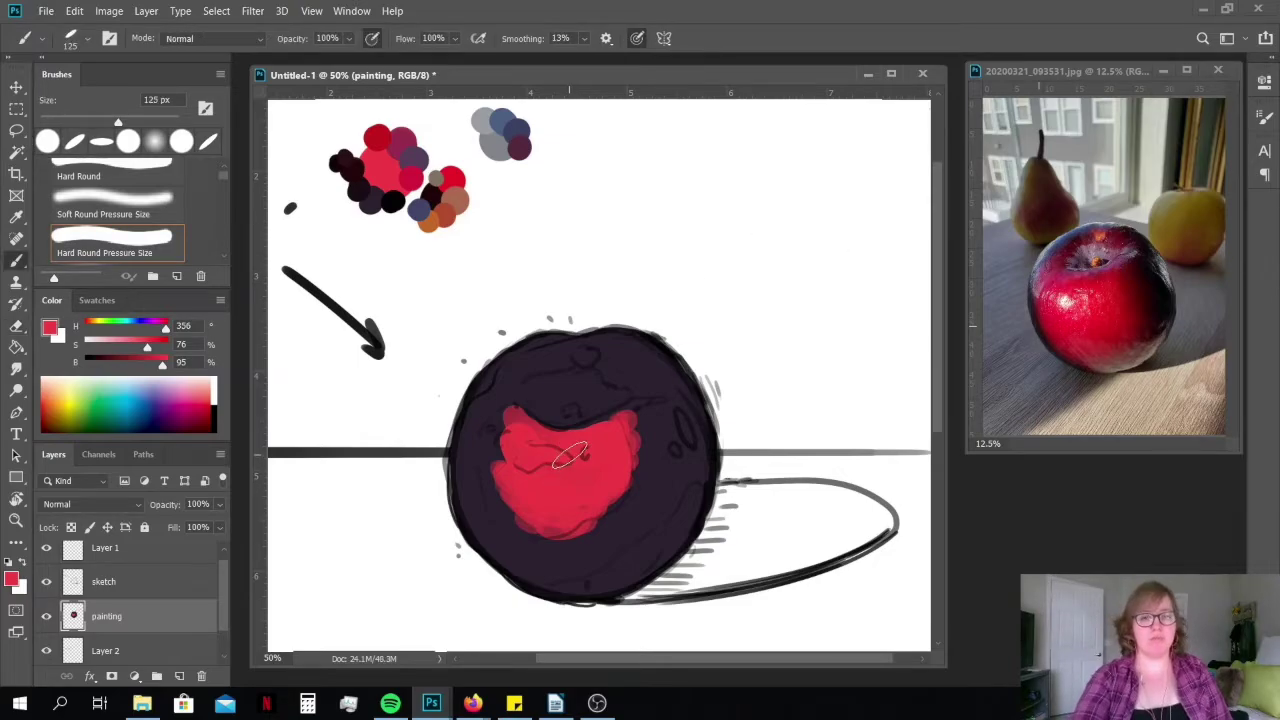
drag(633, 424, 624, 482)
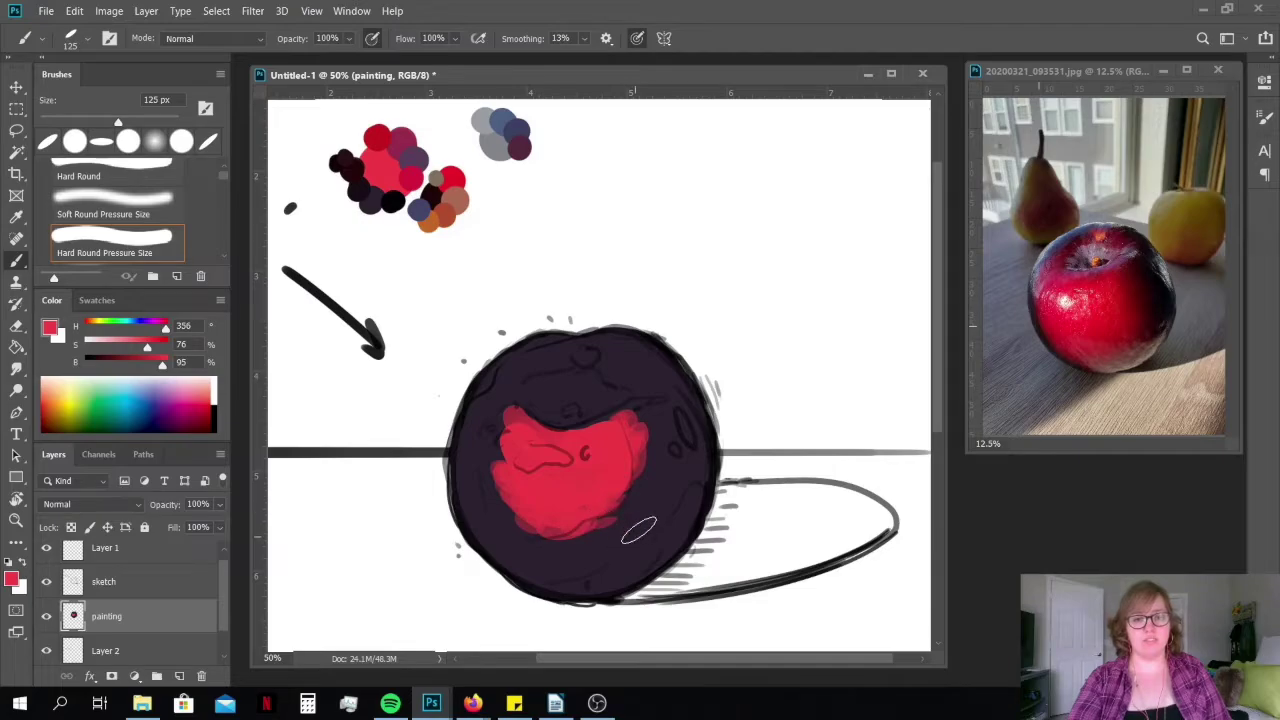
alt+click(412, 176)
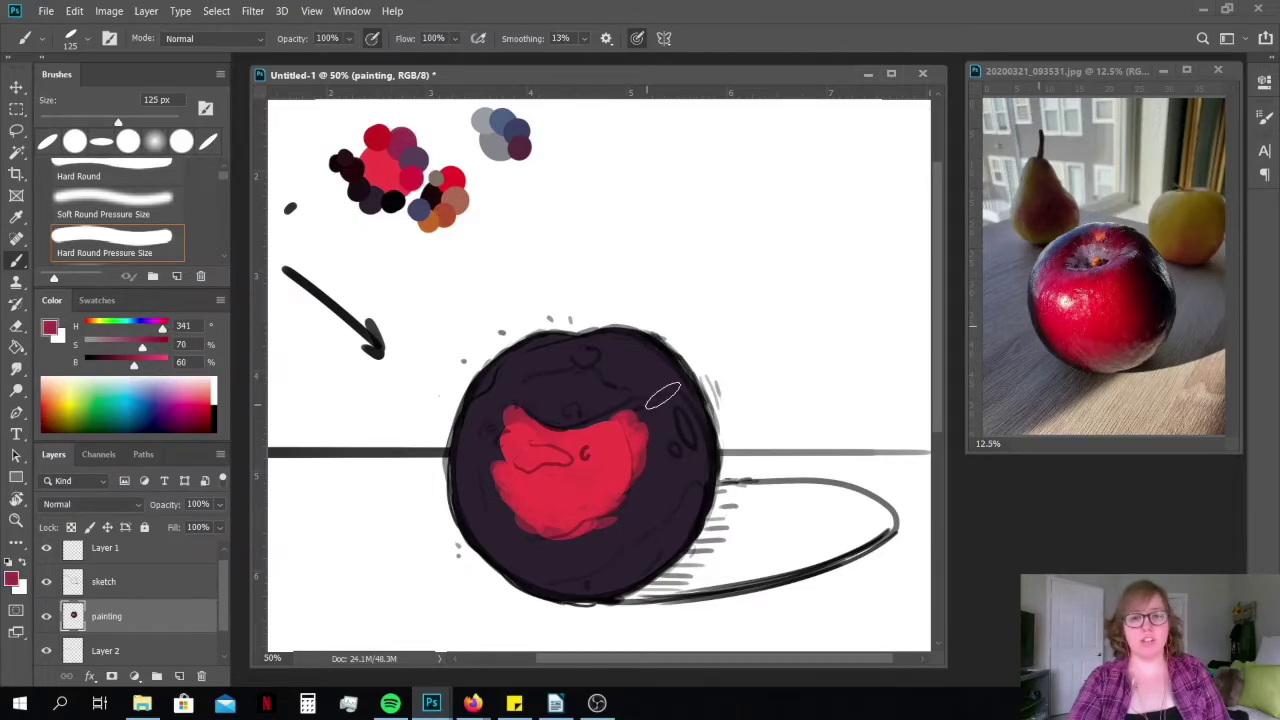
mouse_move(632, 405)
mouse_down()
mouse_move(659, 424)
mouse_move(636, 382)
mouse_move(602, 368)
mouse_move(637, 372)
mouse_move(596, 360)
mouse_up()
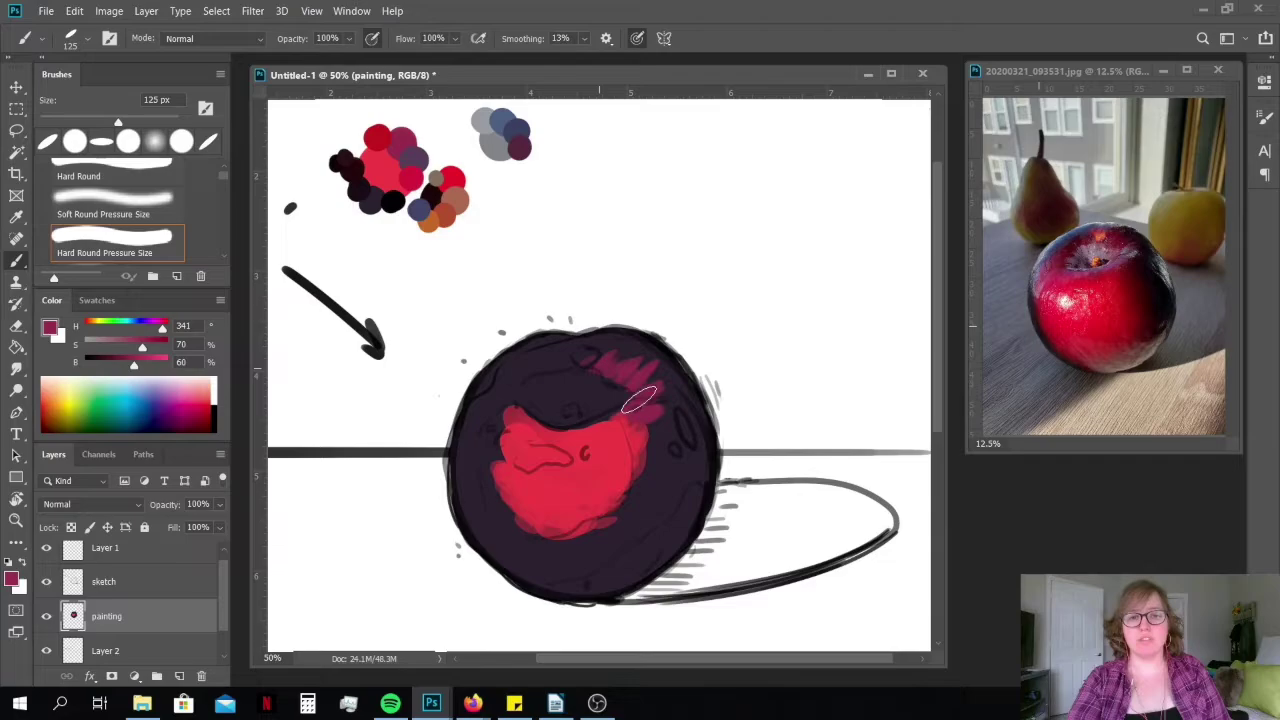
Paint near-black (H 280, S 43, B 3) shadow patches on the apple's right side and fill the stem hollow with palette grays and blue
alt+click(392, 202)
drag(676, 432, 688, 525)
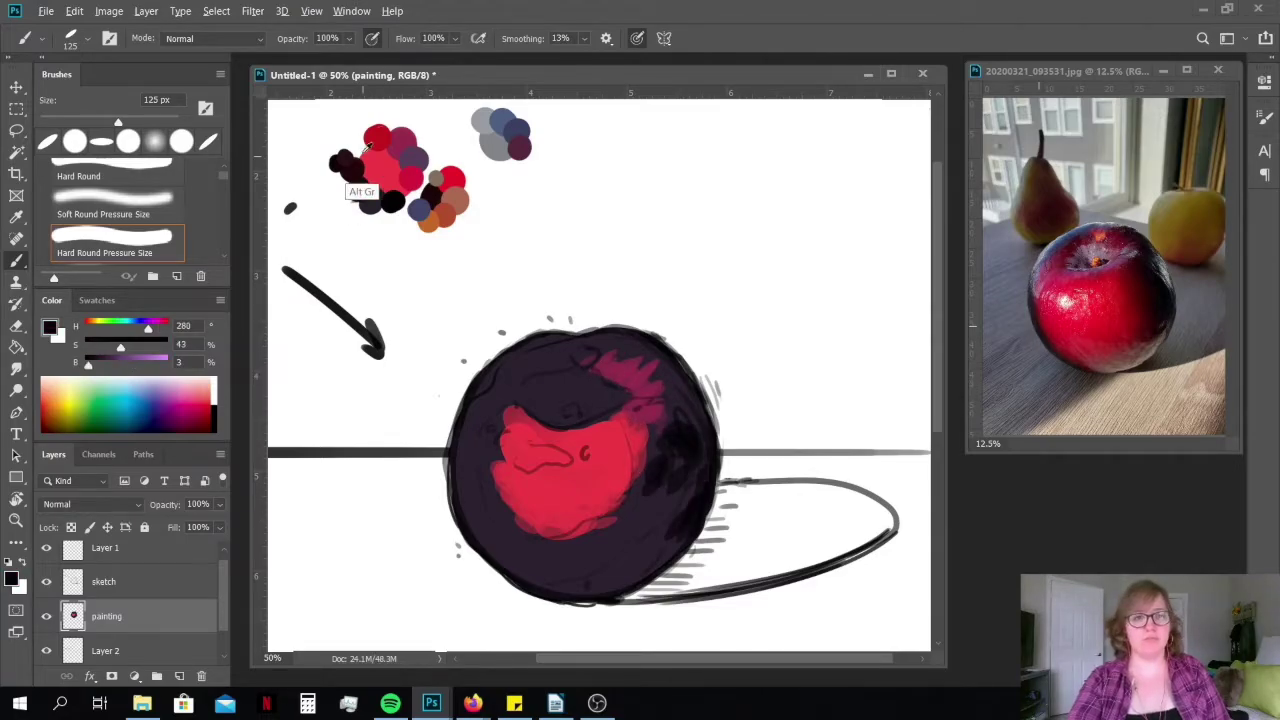
alt+click(484, 121)
mouse_move(545, 405)
mouse_down()
mouse_move(610, 398)
mouse_move(550, 390)
mouse_up()
alt+click(502, 121)
mouse_move(558, 392)
mouse_down()
mouse_move(576, 378)
mouse_move(505, 376)
mouse_up()
Paint palette purples around the top of the apple and a muted red (H 351, S 67, B 55) transition along the red area's right edge
alt+click(402, 141)
alt+click(414, 160)
mouse_move(650, 355)
mouse_down()
mouse_move(626, 380)
mouse_move(676, 405)
mouse_up()
alt+click(646, 434)
drag(650, 450, 637, 503)
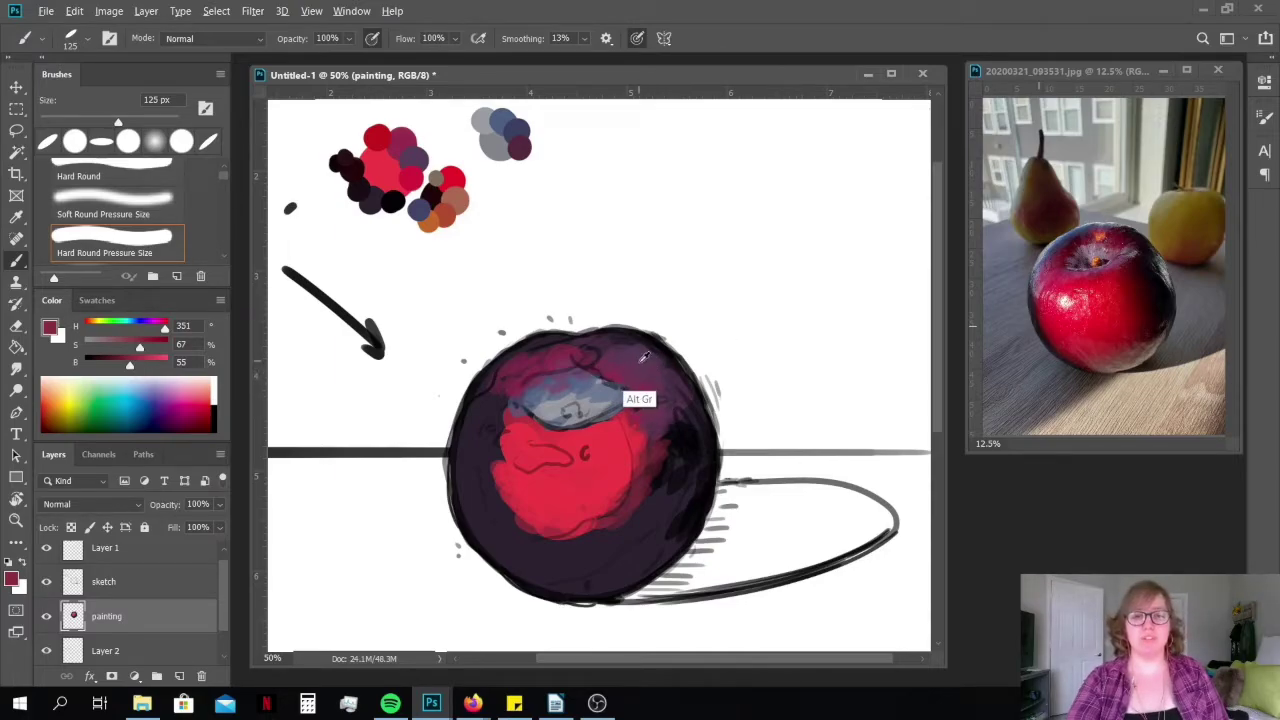
key(alt)
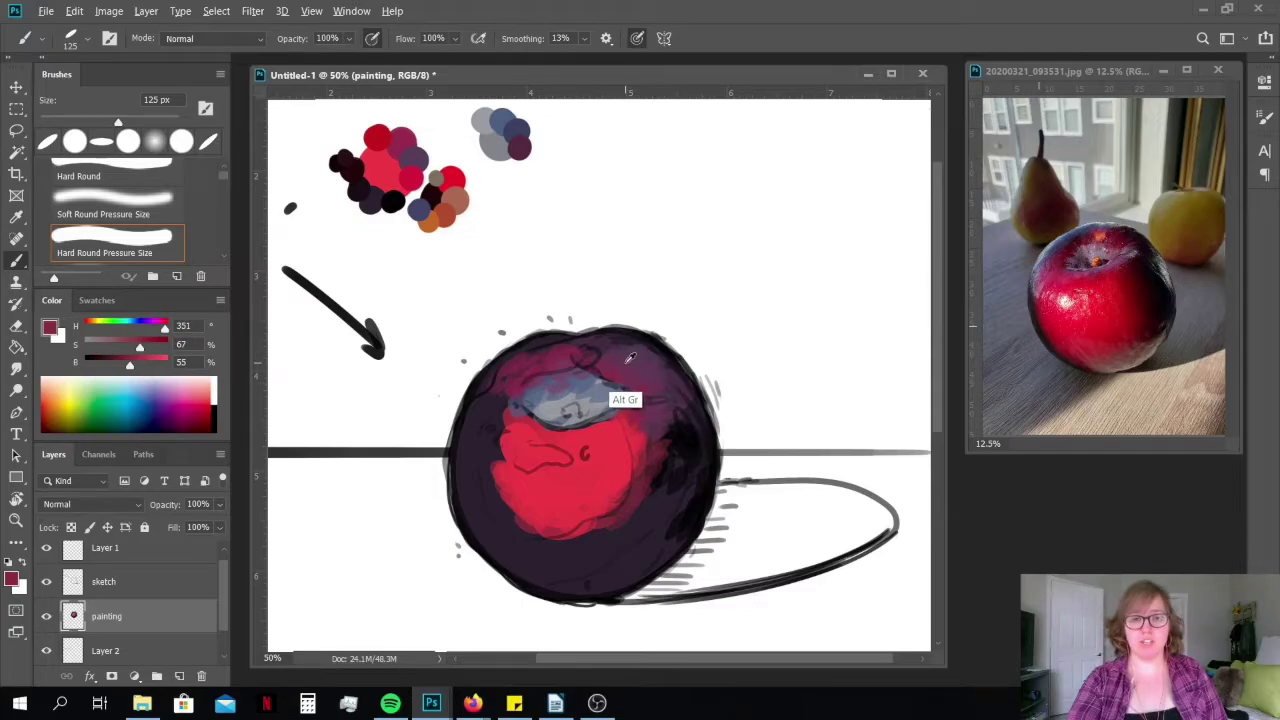
key(alt)
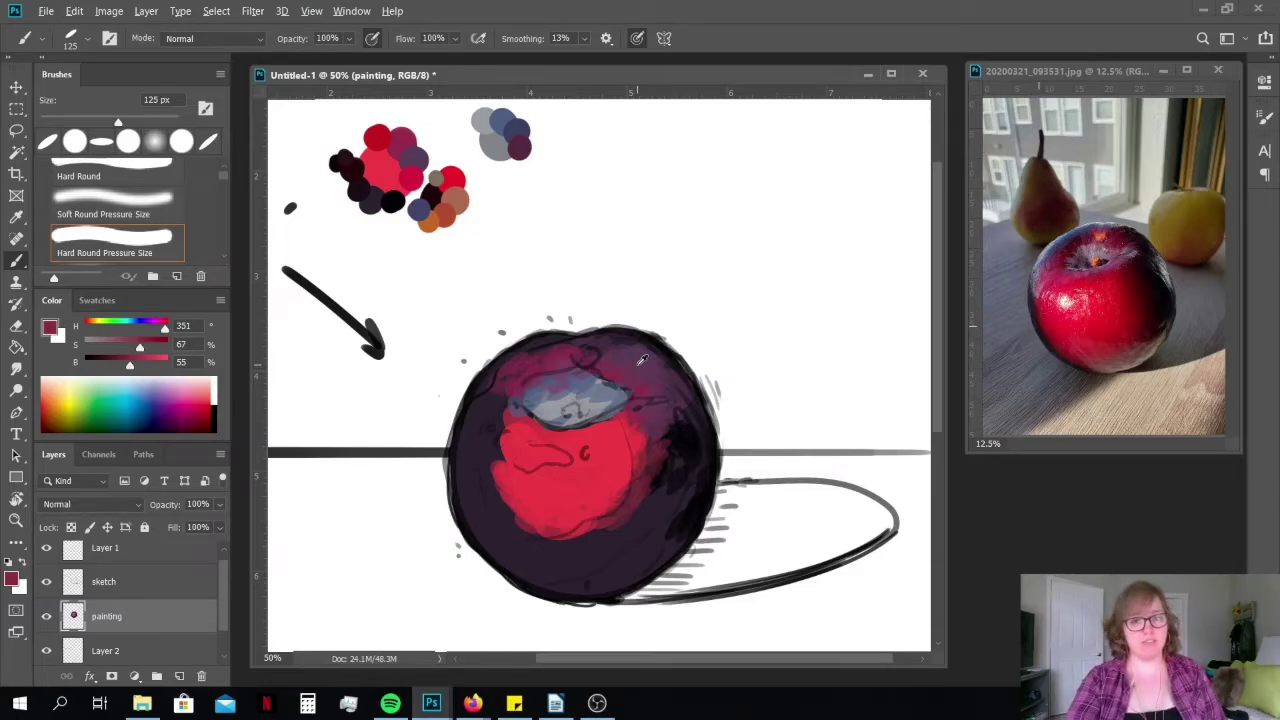
Cover the apple's right shadow side with dark plum (H 329, S 52, B 34) and paint saturated palette red along the front area's left and lower edges
alt+click(519, 149)
drag(680, 432, 632, 544)
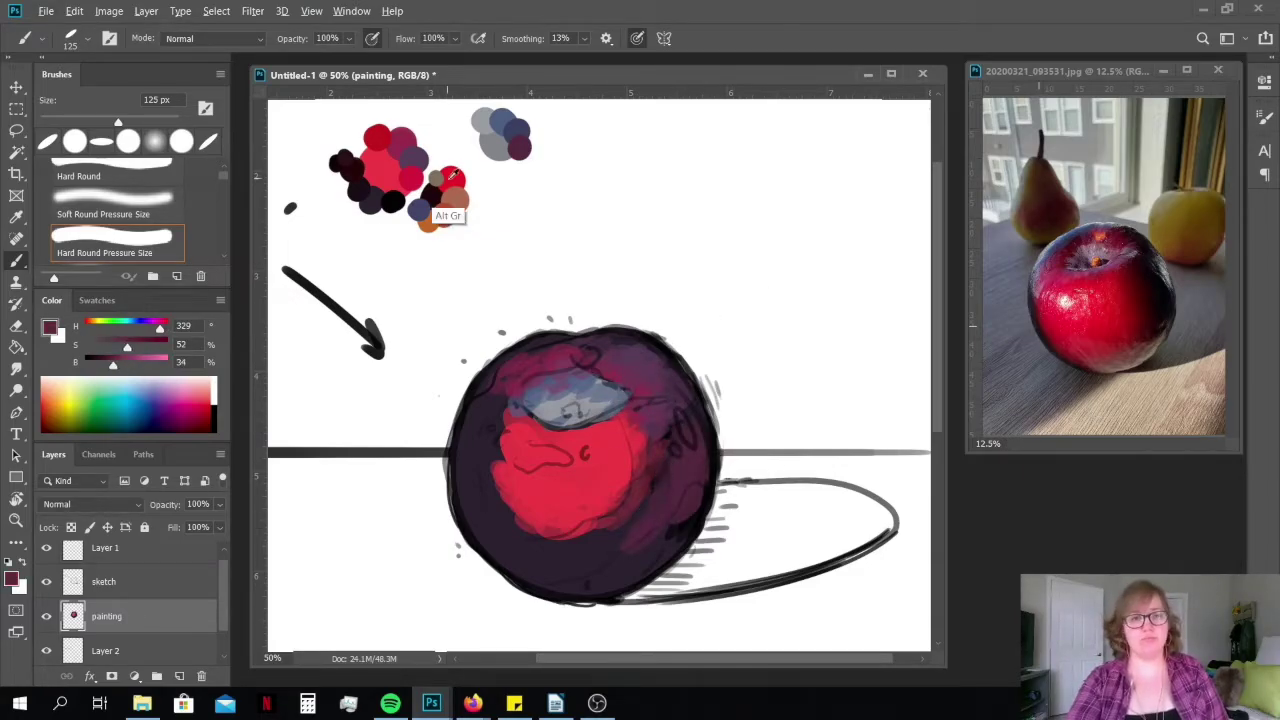
alt+click(451, 178)
mouse_move(490, 455)
mouse_down()
mouse_move(611, 529)
mouse_move(482, 445)
mouse_move(508, 398)
mouse_up()
Add bright magenta (H 341, S 70, B 84) strokes to the apple's left shoulder and along its lower right edge
alt+click(408, 141)
alt+click(492, 425)
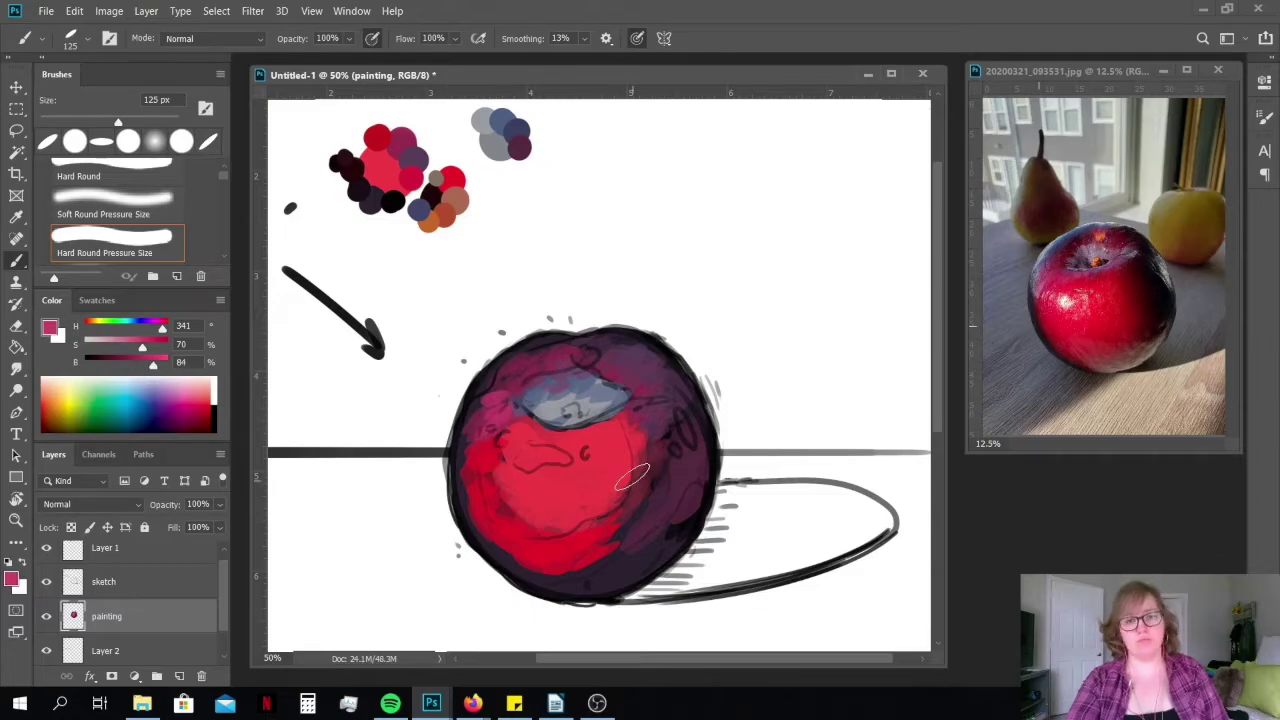
mouse_move(648, 550)
mouse_down()
mouse_move(585, 578)
mouse_move(686, 522)
mouse_up()
alt+click(634, 529)
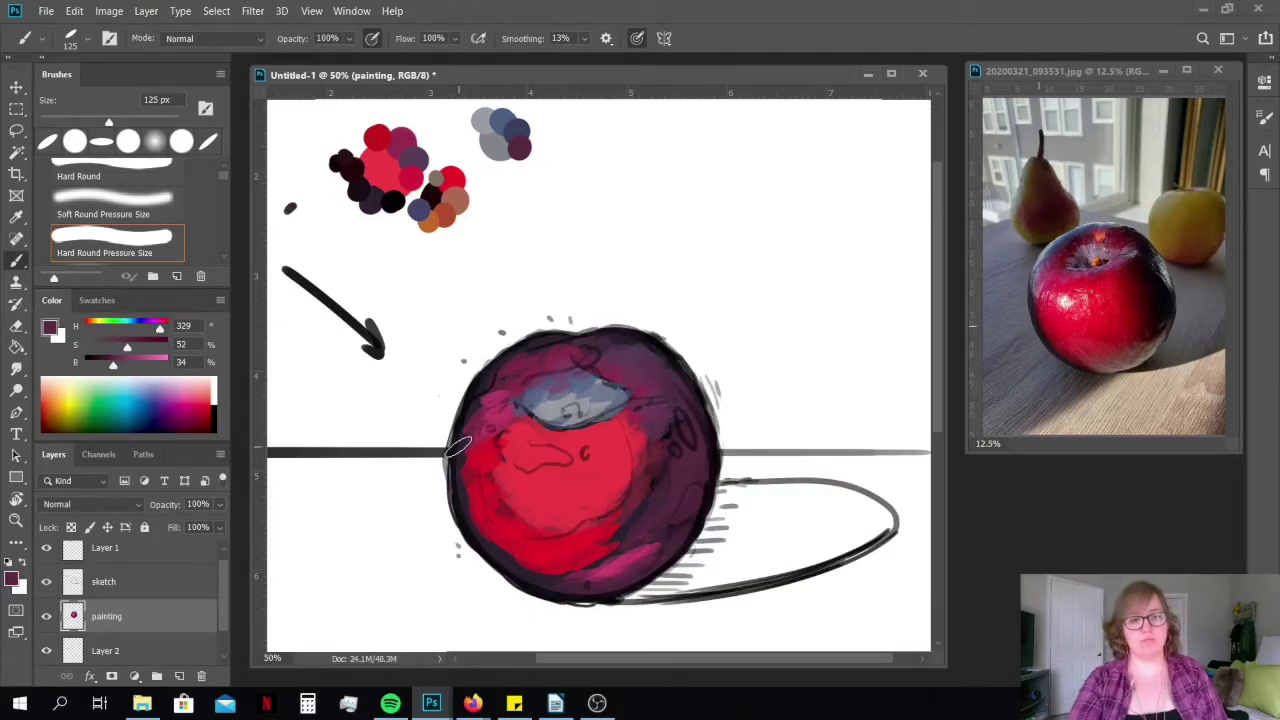
Paint a small orange stem in the center of the hollow and darken around it with deep red-brown (H 353, S 78, B 13)
key(bracketleft)
key(bracketleft)
key(bracketleft)
key(bracketleft)
key(bracketleft)
key(bracketleft)
key(bracketleft)
key(bracketleft)
alt+click(429, 223)
key(bracketleft)
key(bracketleft)
key(bracketleft)
mouse_move(568, 406)
mouse_down()
mouse_move(524, 406)
mouse_move(531, 382)
mouse_move(545, 424)
mouse_up()
alt+click(444, 215)
alt+click(432, 196)
key(bracketright)
key(bracketright)
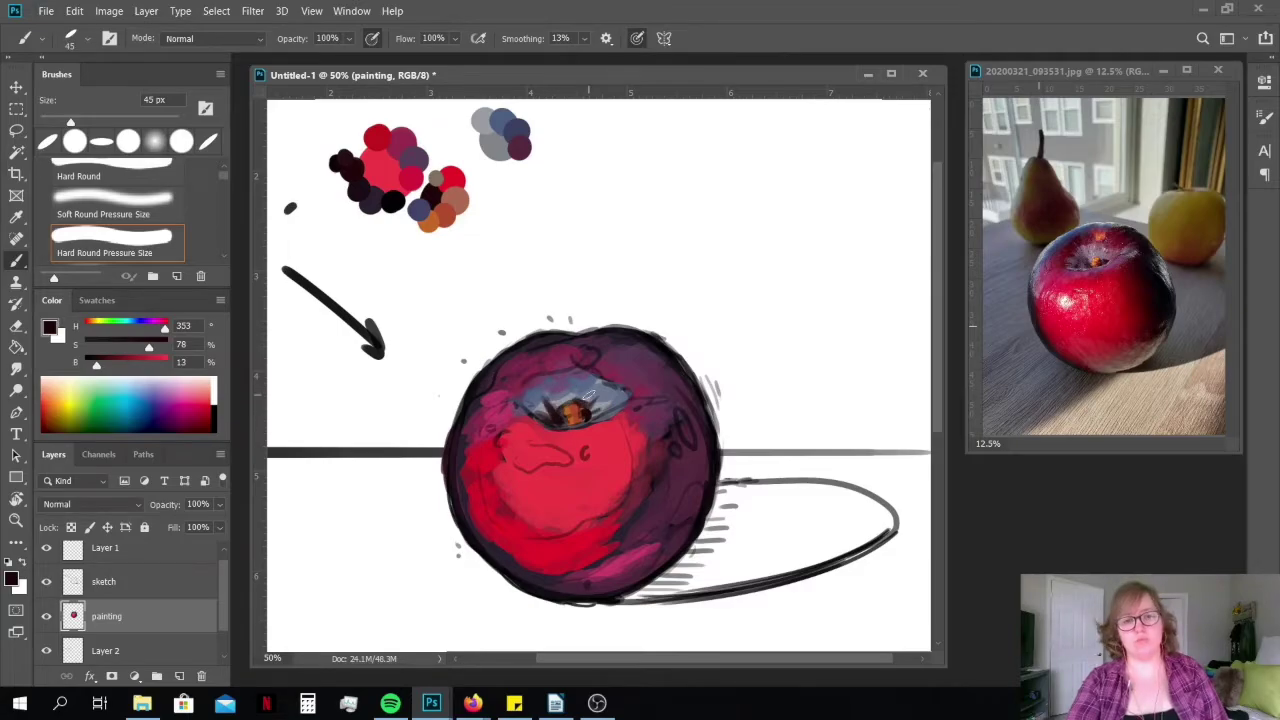
Blend sampled blue-gray tones along the upper rim of the stem hollow
alt+click(589, 395)
right_click(600, 385)
double_click(680, 400)
key(bracketright)
key(bracketright)
key(bracketright)
alt+click(582, 384)
mouse_move(582, 384)
mouse_down()
mouse_move(562, 384)
mouse_move(604, 378)
mouse_up()
Add magenta (H 341, S 70, B 76) strokes to the apple's left shoulder with a 50 px tilted brush
key(ctrl+space)
drag(517, 259, 529, 283)
key(comma)
alt+click(502, 474)
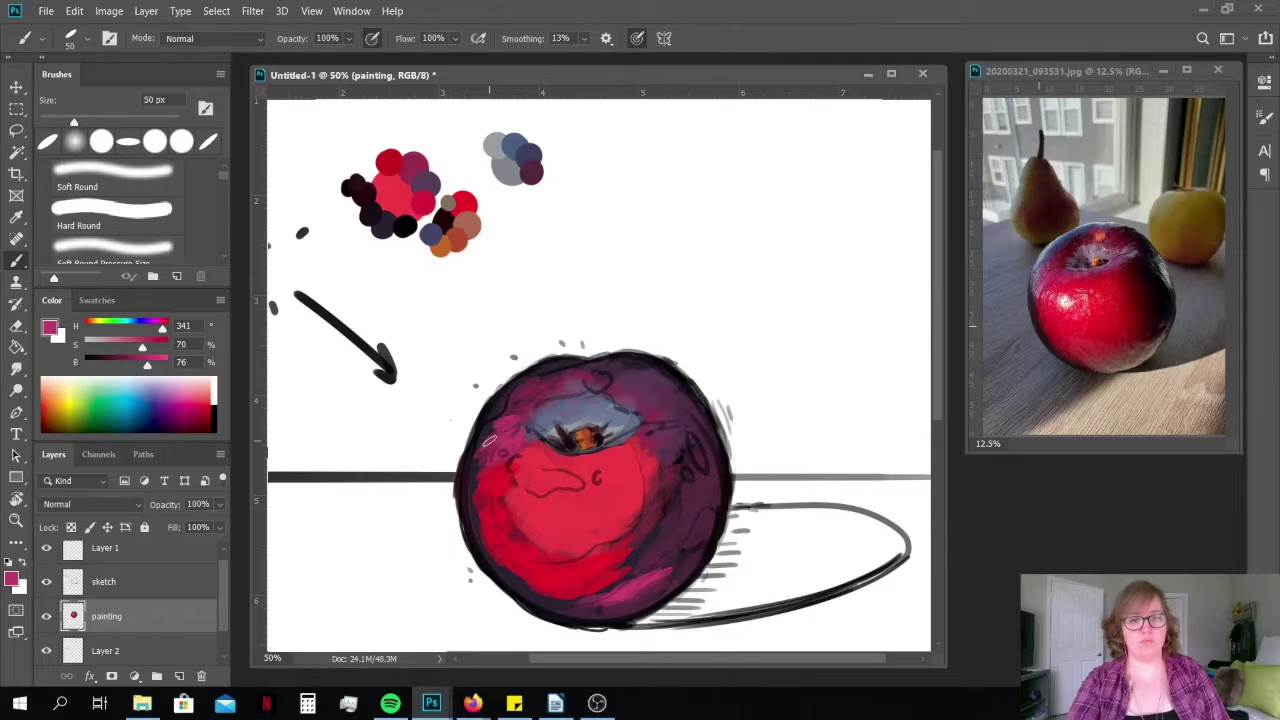
drag(489, 441, 487, 417)
drag(498, 402, 478, 426)
Paint larger magenta strokes down the apple's right side and add palette indigo to the stem hollow's right side
key(bracketright)
key(bracketright)
key(bracketright)
key(bracketright)
drag(708, 448, 662, 508)
alt+click(526, 151)
mouse_move(621, 397)
mouse_down()
mouse_move(589, 365)
mouse_move(614, 408)
mouse_up()
Paint a small orange and red spot on the apple's back rim above the stem hollow
alt+click(438, 221)
key(bracketleft)
key(bracketleft)
key(bracketleft)
key(bracketleft)
drag(602, 354, 586, 360)
alt+click(462, 180)
key(bracketleft)
key(bracketleft)
key(bracketleft)
Refine the stem hollow with sampled purple and dark tones using a 30 px brush, and mix a light gray (H 222, S 6, B 85)
alt+click(640, 347)
key(bracketleft)
key(bracketleft)
key(bracketleft)
key(bracketleft)
key(bracketleft)
key(bracketleft)
key(bracketleft)
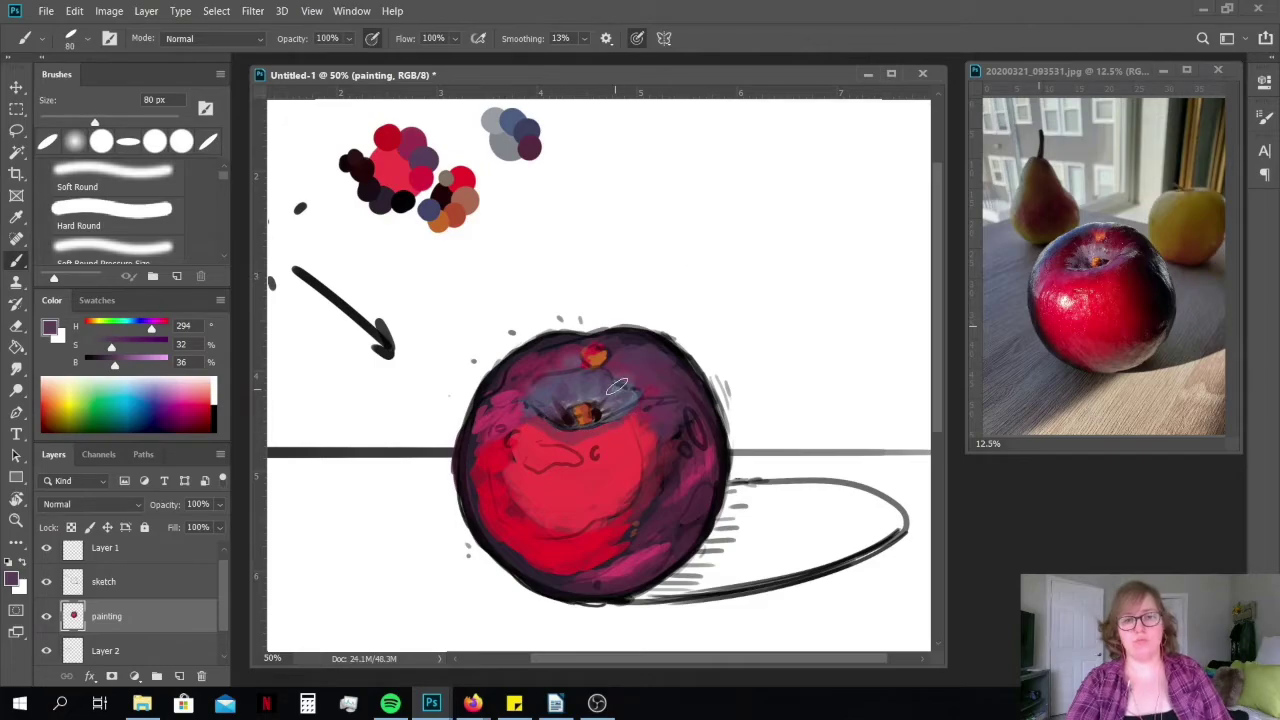
alt+click(618, 386)
alt+click(610, 422)
key(bracketleft)
alt+click(494, 121)
click(154, 364)
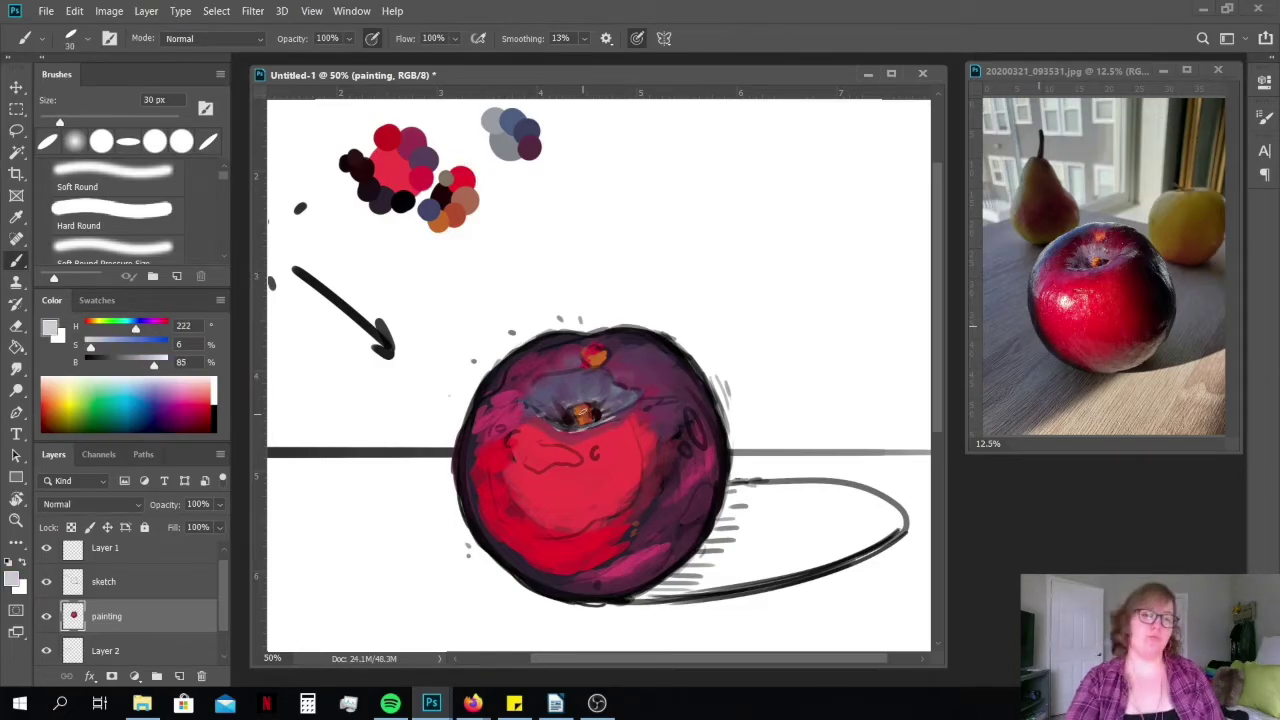
Sample the apple's bright red (H 356, S 76, B 95) and set the brush size to 45 px on the painting layer
alt+click(613, 474)
key(bracketright)
key(bracketright)
key(bracketright)
key(alt+bracketright)
key(alt+bracketleft)
Hide and show the sketch layer repeatedly to check the painted apple without its outline
click(46, 583)
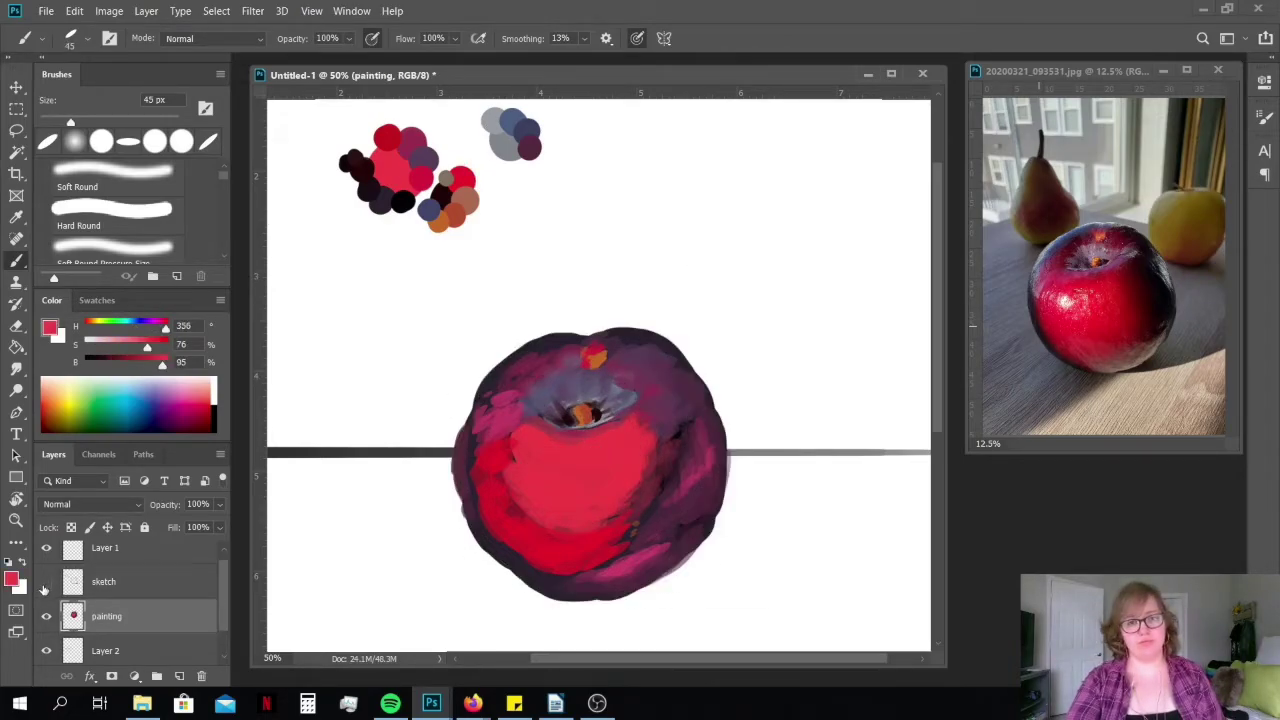
click(44, 584)
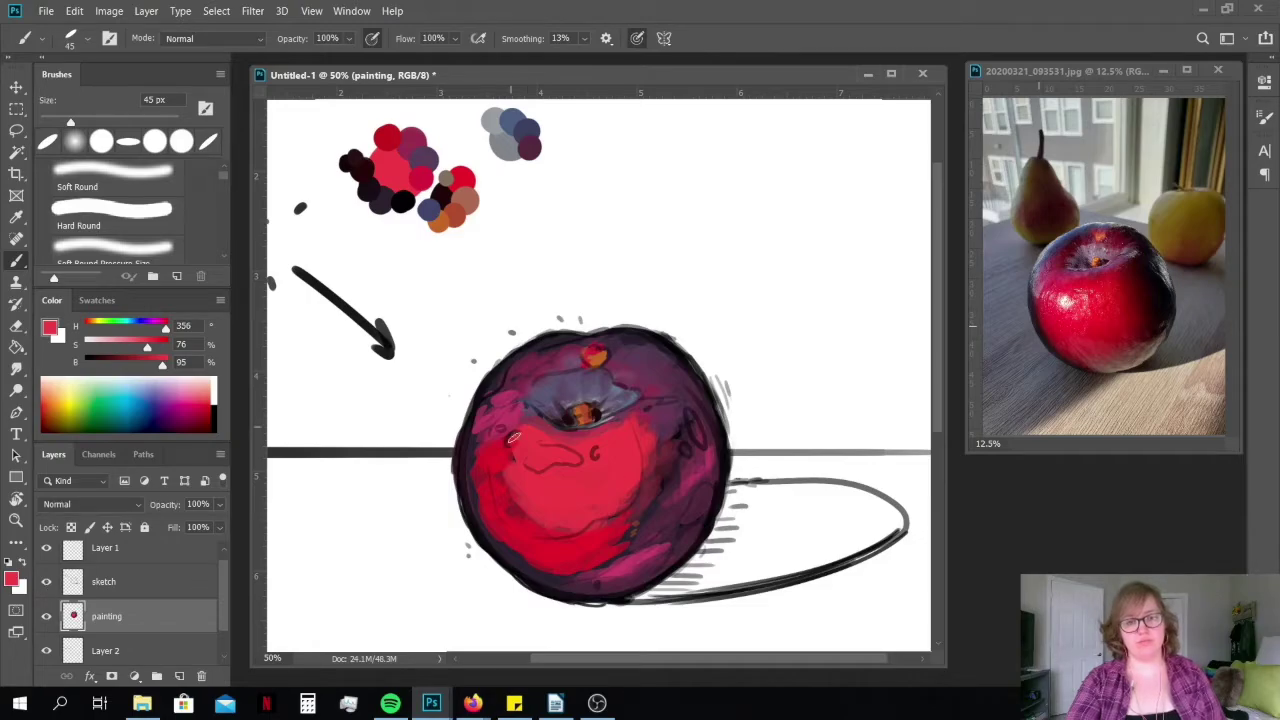
click(45, 582)
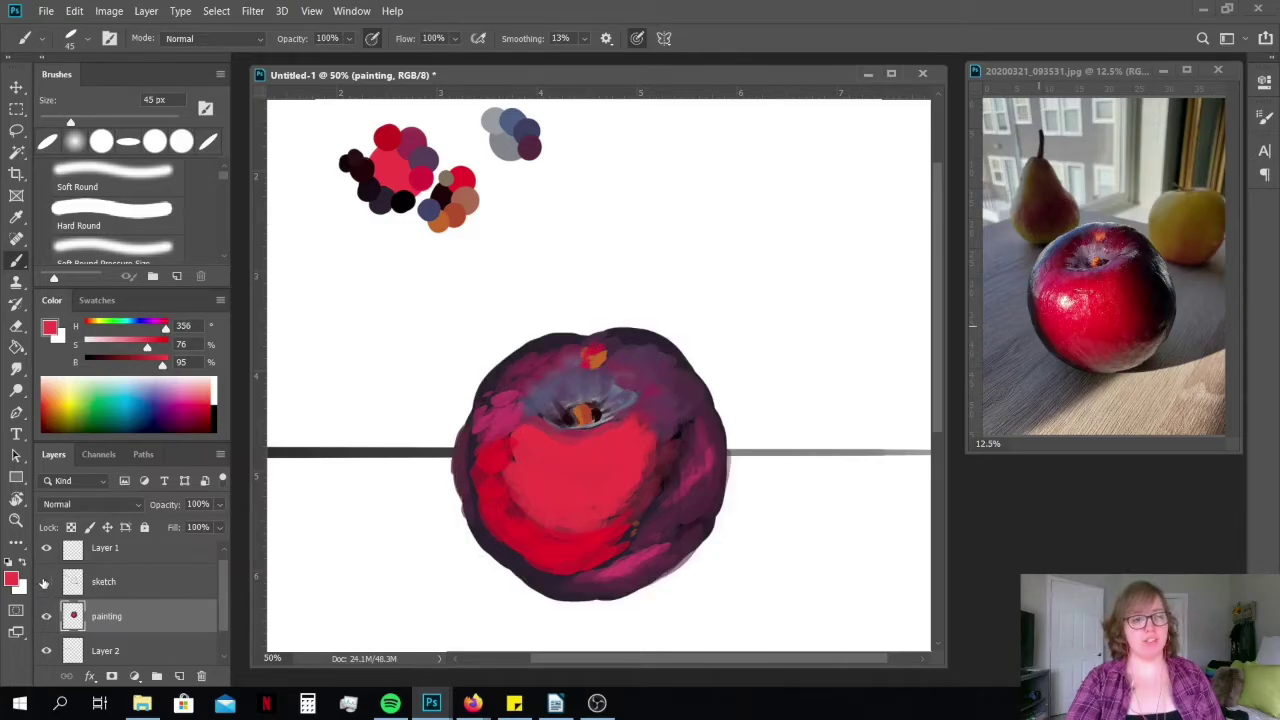
click(45, 582)
click(46, 584)
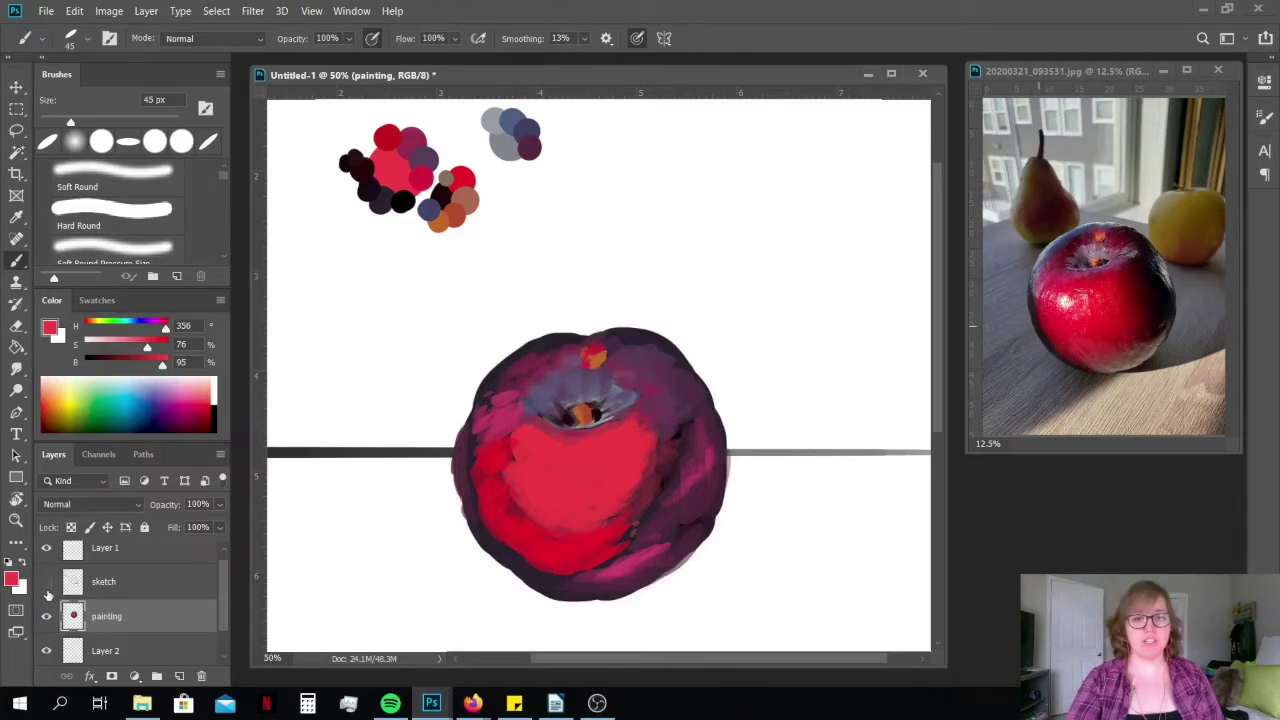
click(45, 584)
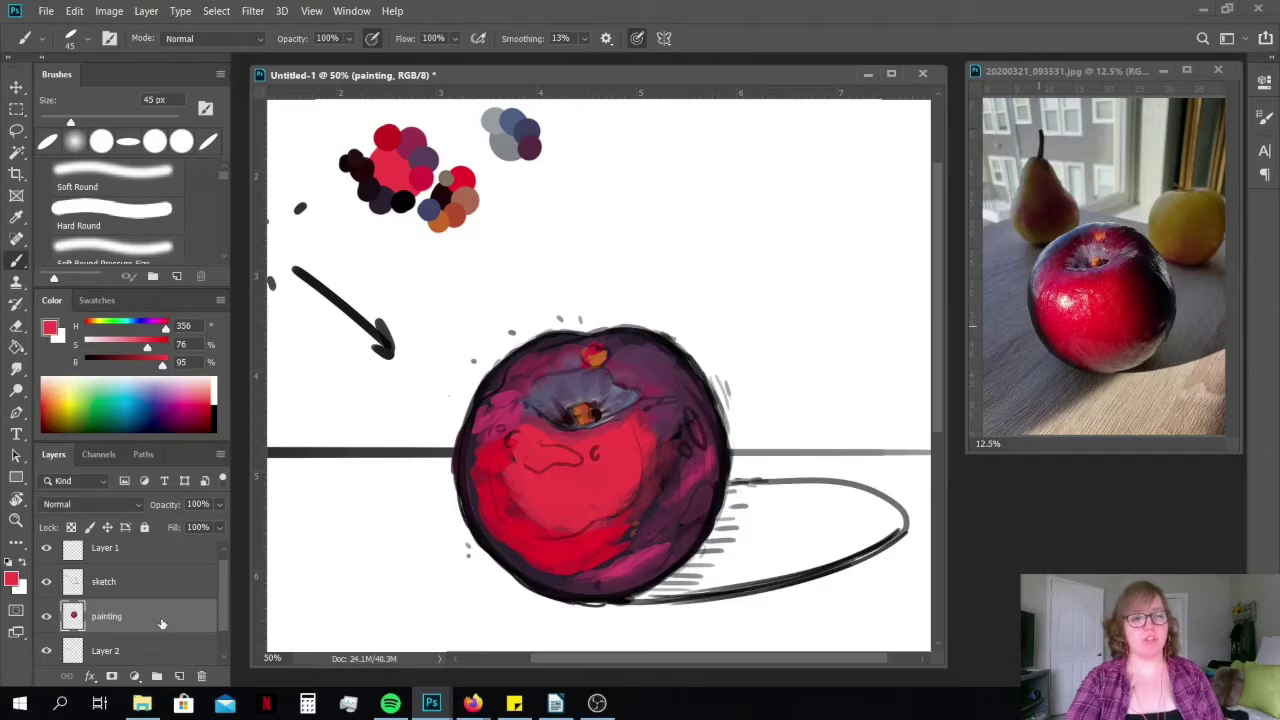
mouse_move(162, 623)
mouse_down()
mouse_move(143, 582)
mouse_move(163, 632)
mouse_up()
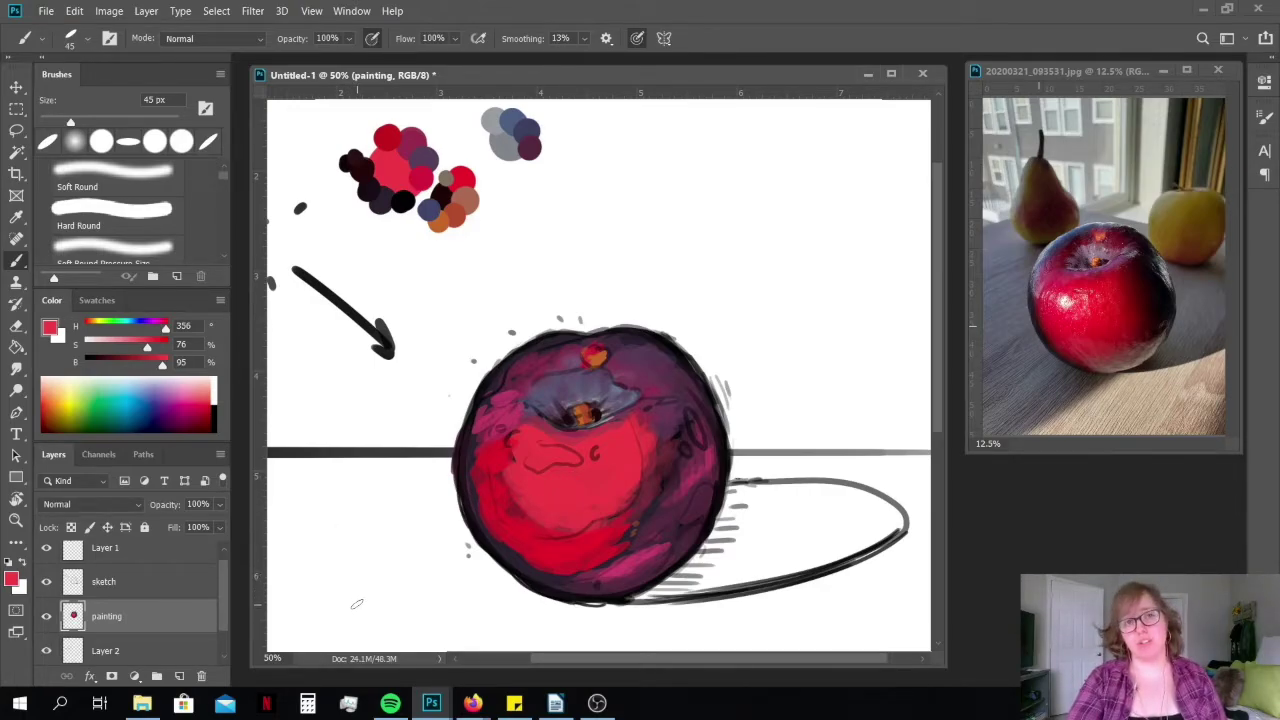
Smooth the magenta strokes on the apple's right shadow side with sampled purple and a larger brush
alt+click(430, 209)
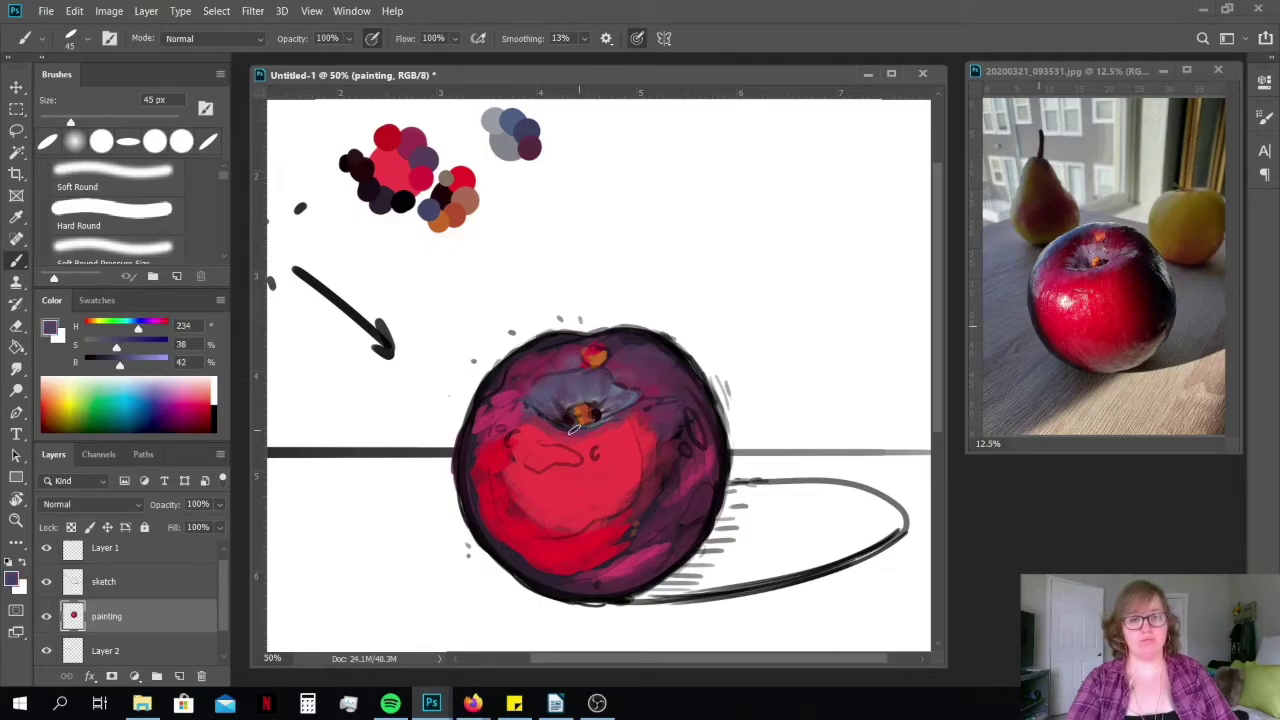
key(bracketright)
key(bracketright)
key(bracketright)
key(bracketright)
key(bracketright)
key(bracketright)
alt+click(700, 440)
drag(702, 440, 672, 500)
Blend sampled reds across the apple's front light area with an 80 px tilted brush
right_click(586, 430)
double_click(631, 483)
alt+click(631, 483)
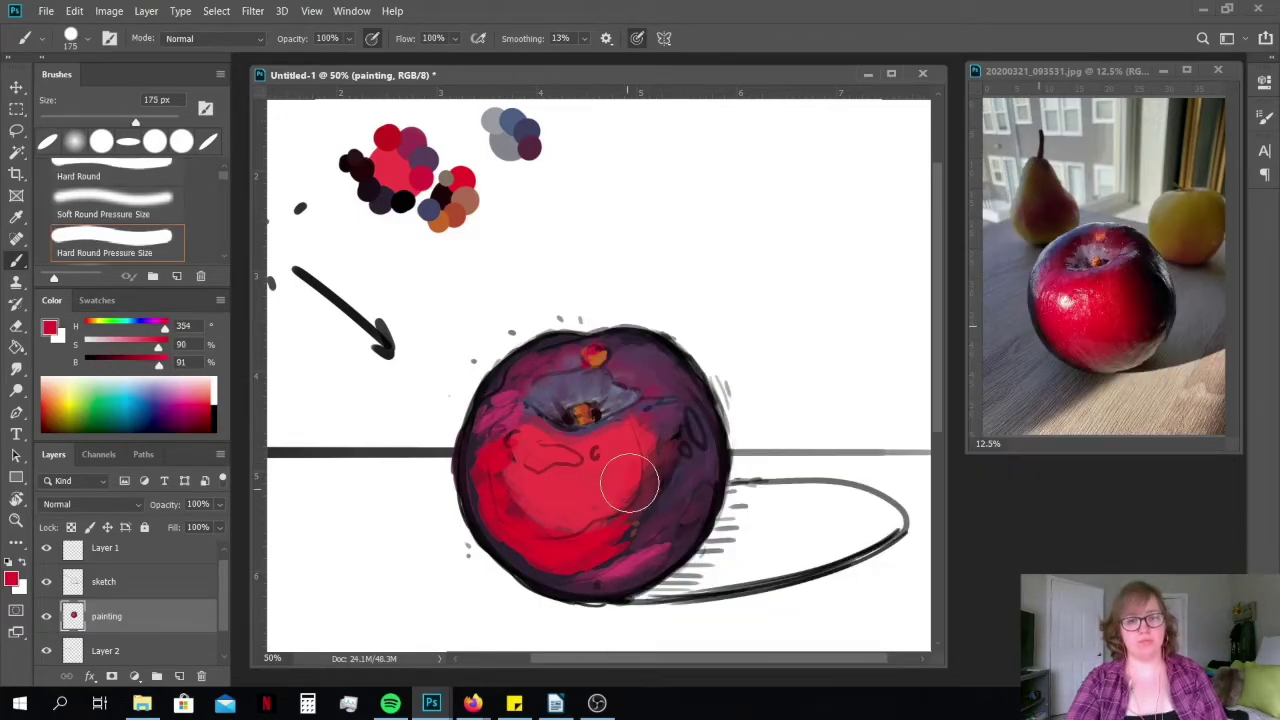
key(bracketleft)
key(bracketleft)
key(bracketleft)
key(bracketleft)
key(bracketleft)
alt+click(556, 515)
drag(598, 448, 565, 472)
Extend the red area's right edge at 125 px and blend it into the purple shadow with the Soft Round brush
alt+click(569, 525)
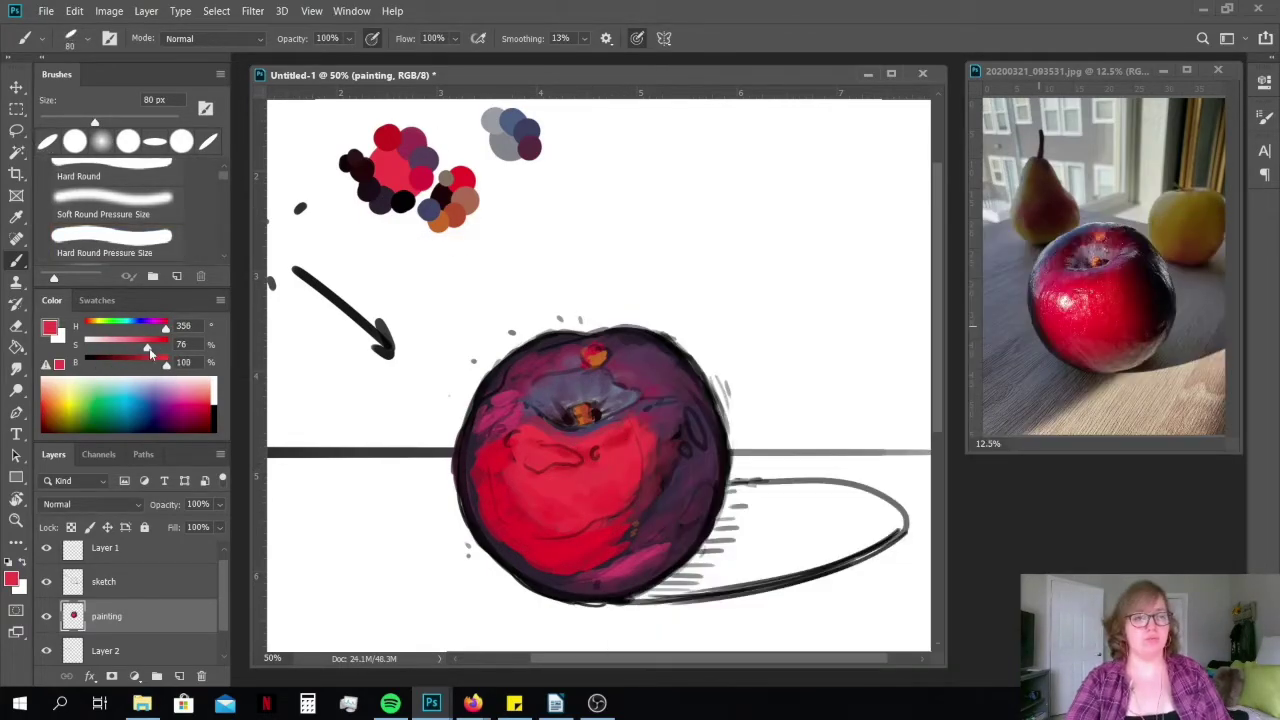
alt+click(499, 475)
key(bracketright)
key(bracketright)
key(bracketright)
drag(652, 459, 660, 479)
drag(630, 532, 654, 465)
alt+click(654, 465)
click(101, 141)
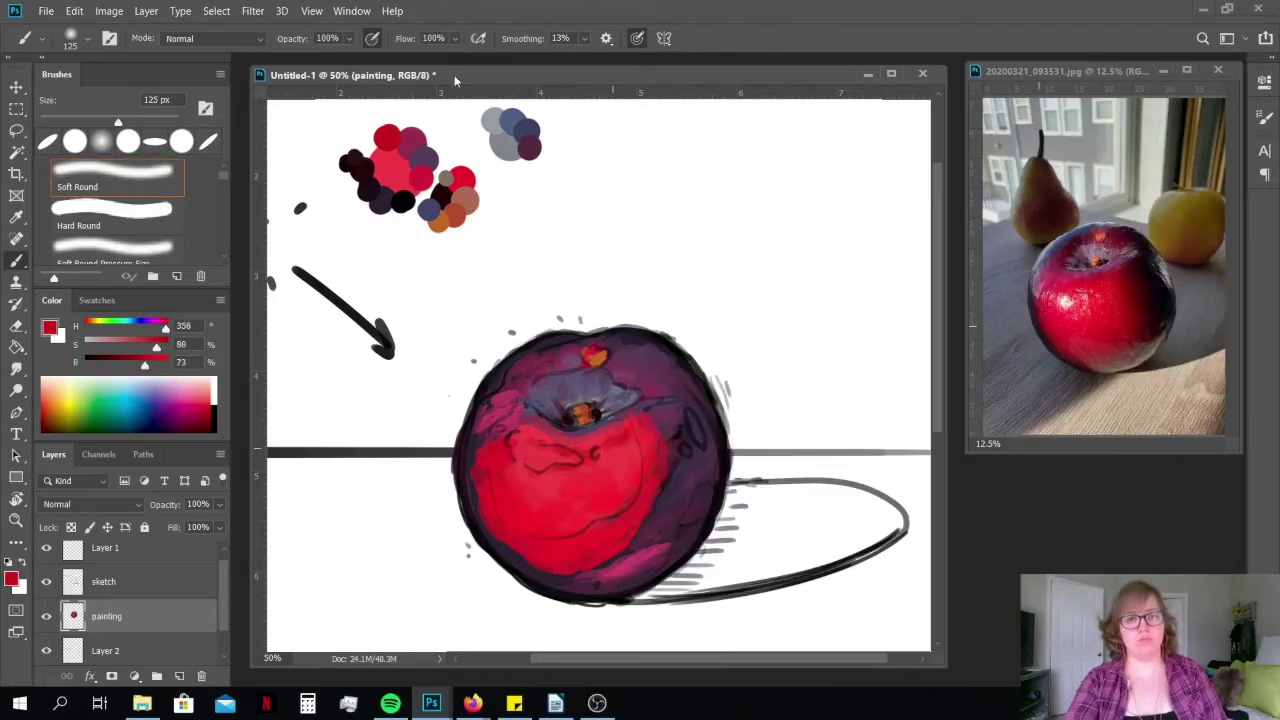
alt+click(652, 436)
Fade the sketch layer and erase its stray marks around the apple's upper outline
click(194, 582)
key(e)
click(194, 608)
click(194, 584)
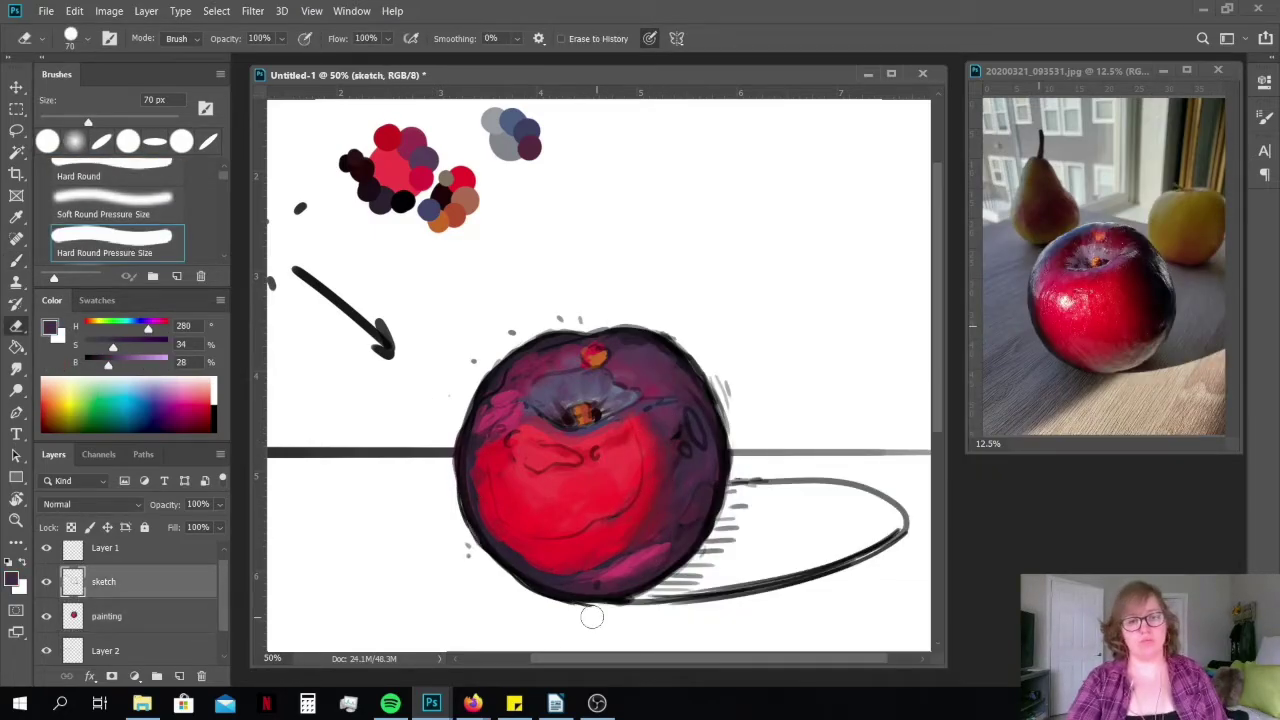
key(8)
mouse_move(726, 408)
mouse_down()
mouse_move(711, 366)
mouse_move(476, 360)
mouse_up()
Create a layer above the painting layer and paint reflected light along the apple's lower right edge in tan-brown (H 15, S 52, B 69) at 60 px
key(alt+bracketleft)
key(b)
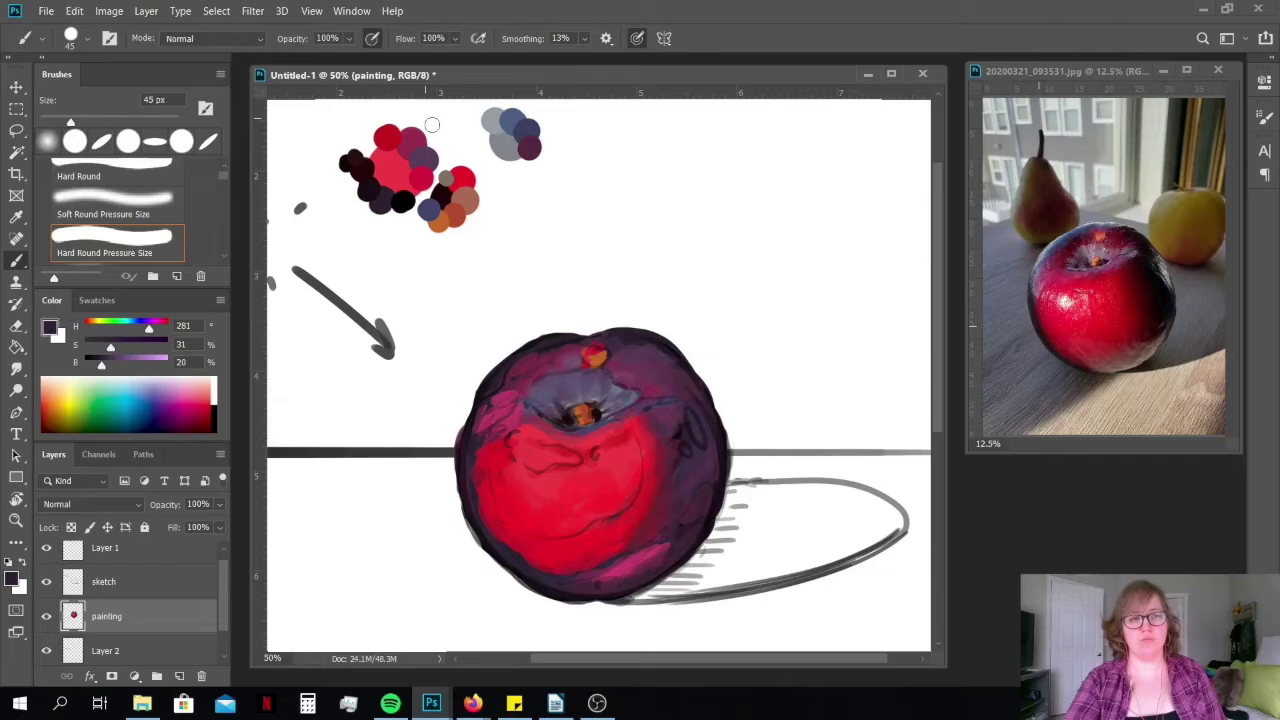
right_click(638, 447)
double_click(723, 331)
key(ctrl+shift+alt+n)
alt+click(465, 200)
drag(702, 526, 634, 584)
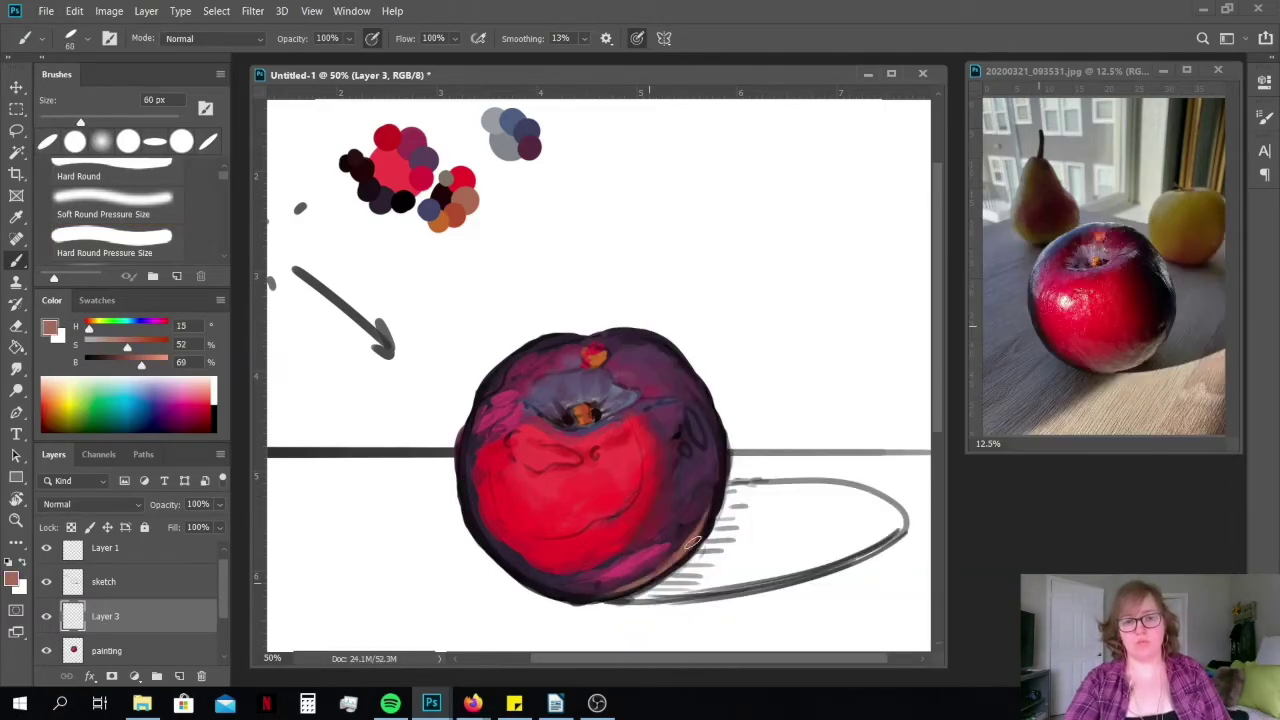
Paint reflected light along the apple's lower right edge on Layer 3, finishing with palette gray (H 222, S 6, B 65) at 45 px
key(bracketright)
key(bracketright)
key(bracketright)
key(bracketright)
alt+click(1149, 392)
mouse_move(704, 518)
mouse_down()
mouse_move(575, 597)
mouse_move(692, 542)
mouse_move(616, 588)
mouse_up()
alt+click(495, 120)
key(bracketleft)
key(bracketleft)
key(bracketleft)
key(bracketleft)
key(bracketleft)
key(bracketleft)
key(bracketleft)
key(bracketleft)
key(bracketleft)
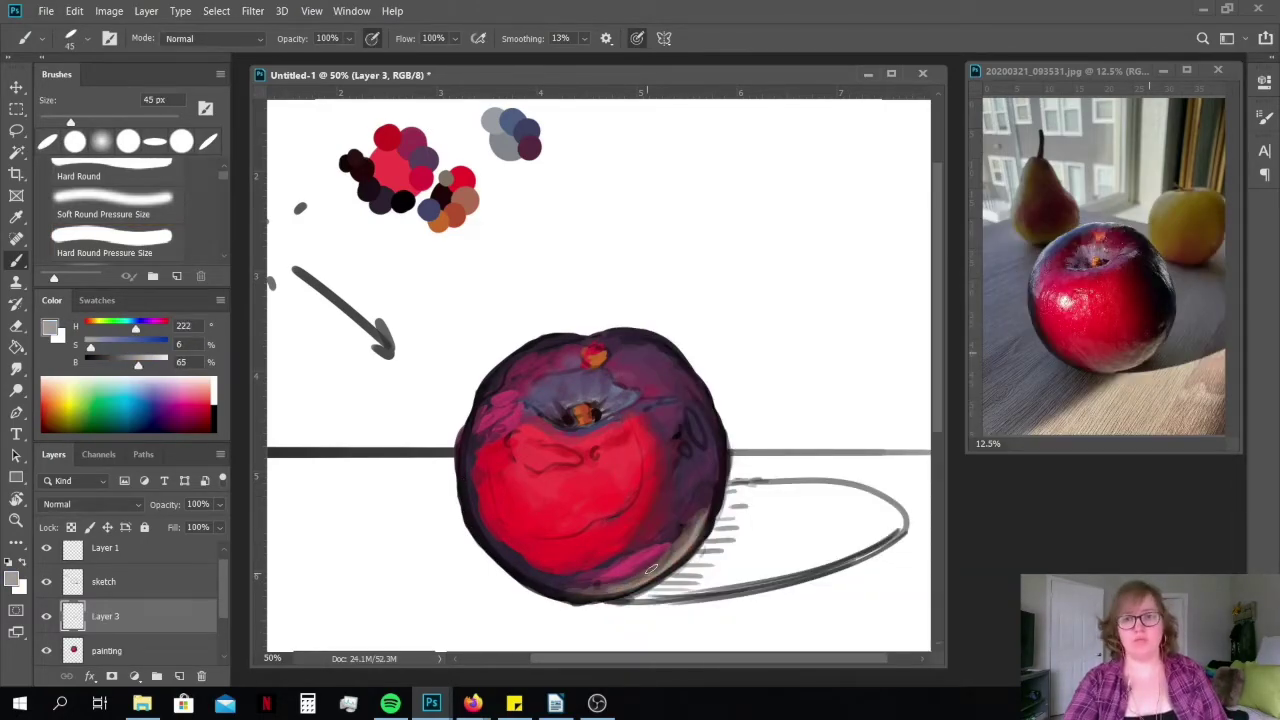
Move the palette swatches on Layer 1 to the empty area beside the apple's upper right
click(170, 582)
click(219, 527)
drag(221, 548, 213, 548)
scroll(598, 375, down, 2)
drag(410, 130, 737, 272)
On Layer 3, blend palette indigo and maroon (H 345, S 65, B 51) into the apple's upper right area at 80 px
alt+click(754, 300)
drag(483, 548, 457, 534)
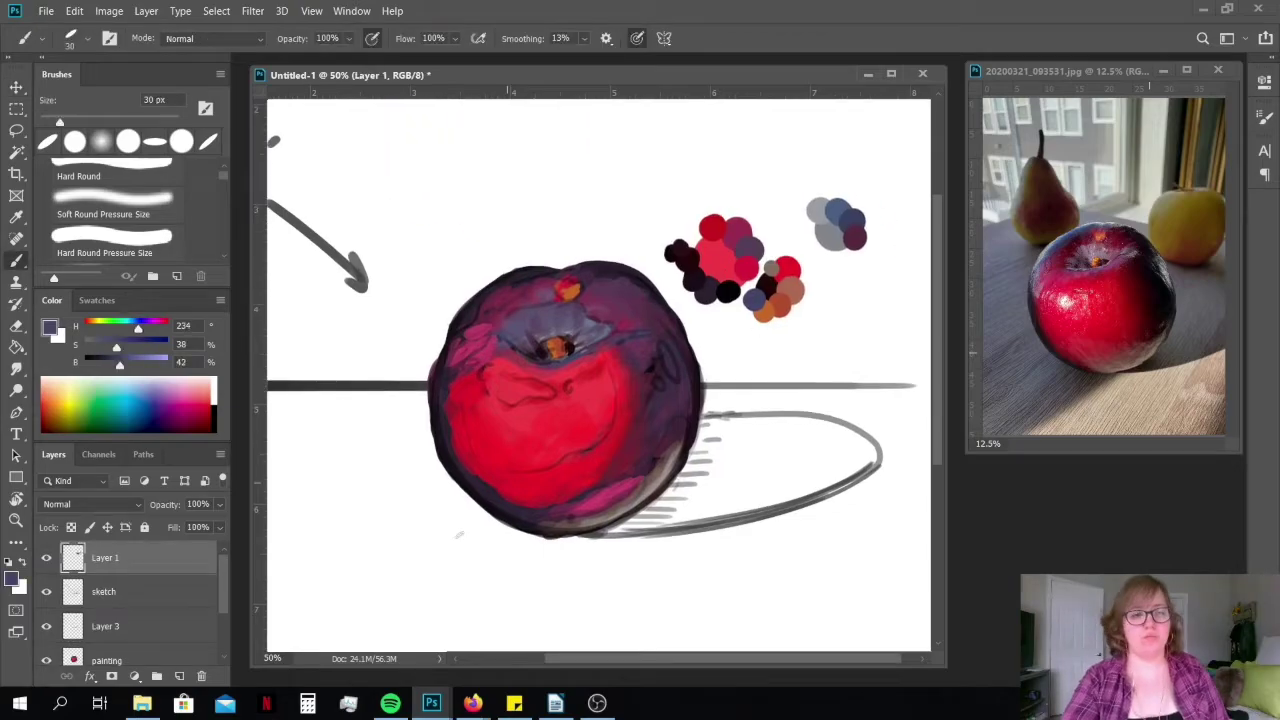
click(140, 626)
key(bracketright)
key(bracketright)
key(bracketright)
key(bracketright)
key(bracketright)
key(bracketright)
key(bracketright)
alt+click(780, 276)
alt+click(736, 232)
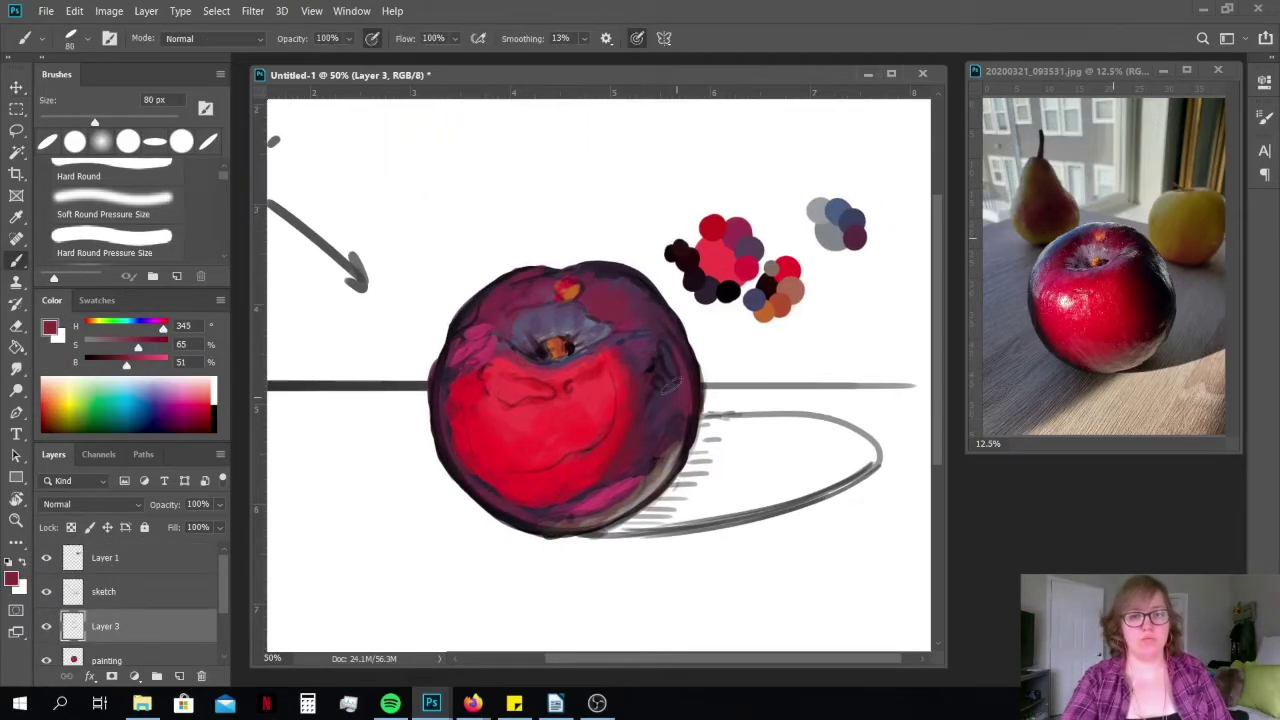
Blend sampled reds and purples over the front's lower right, covering the pink strip near the bottom edge
alt+click(576, 392)
alt+click(583, 434)
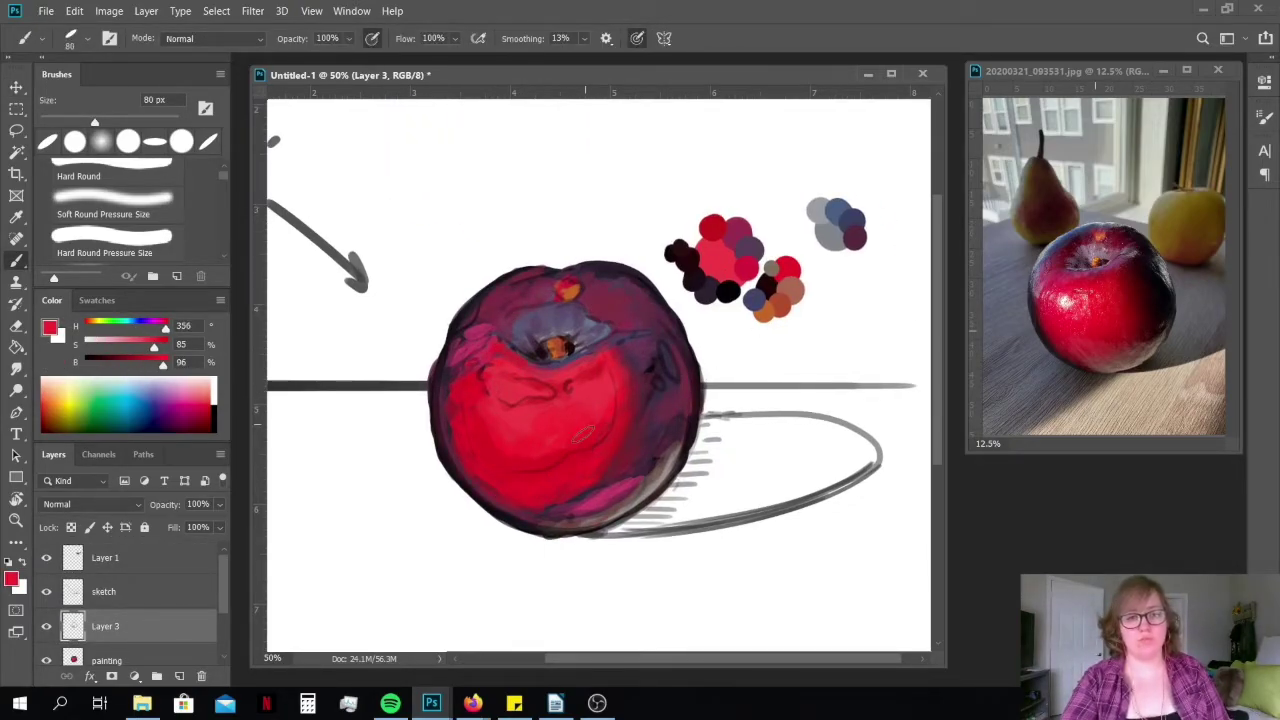
alt+click(620, 452)
mouse_move(626, 485)
mouse_down()
mouse_move(602, 489)
mouse_move(662, 462)
mouse_up()
alt+click(602, 490)
Create a layer above the sketch and paint a blue rim (H 221, S 41, B 53) along the apple's upper left edge at 50 px
alt+click(836, 212)
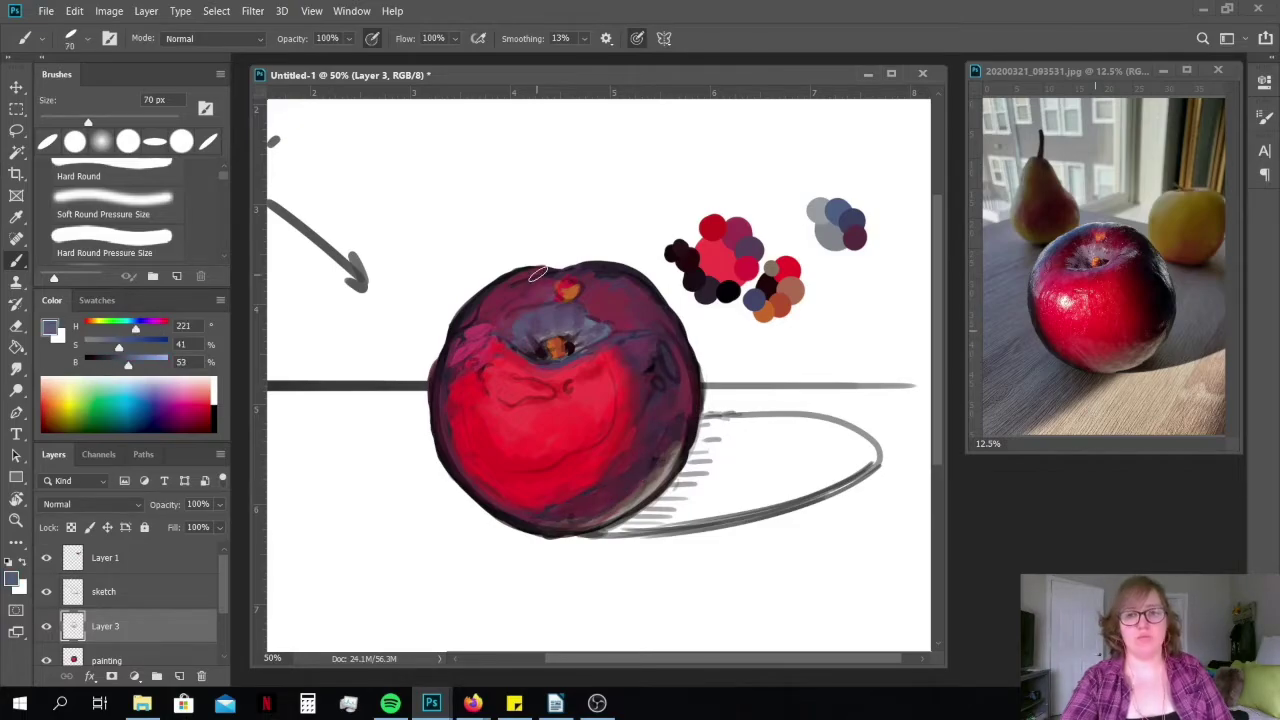
click(161, 600)
click(178, 676)
key(bracketleft)
key(bracketleft)
key(bracketleft)
key(bracketleft)
key(bracketleft)
drag(560, 272, 453, 373)
drag(464, 316, 560, 270)
drag(443, 356, 516, 272)
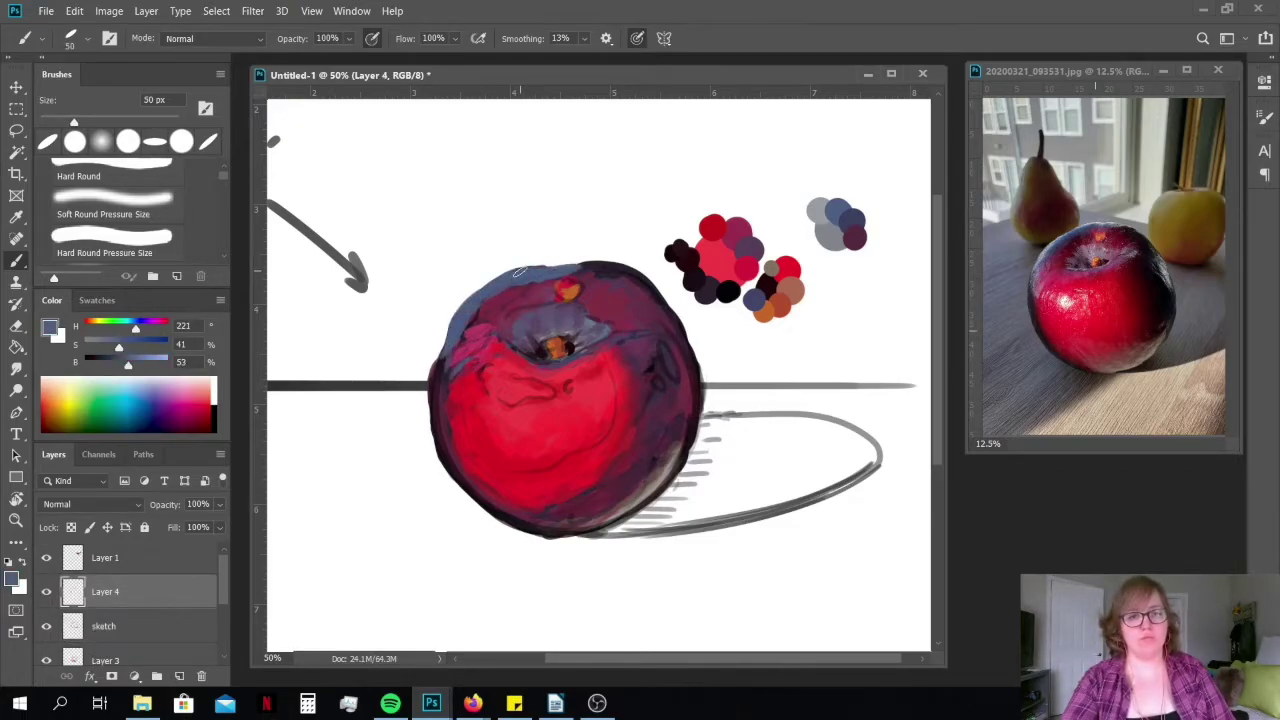
Add a pale blue highlight (H 222, S 20, B 95) along the top rim on Layer 4 at 20 px
key(e)
click(175, 626)
click(175, 658)
key(b)
key(bracketright)
click(175, 596)
drag(128, 364, 162, 364)
drag(119, 346, 101, 346)
key(bracketleft)
key(bracketleft)
key(bracketleft)
drag(590, 262, 530, 267)
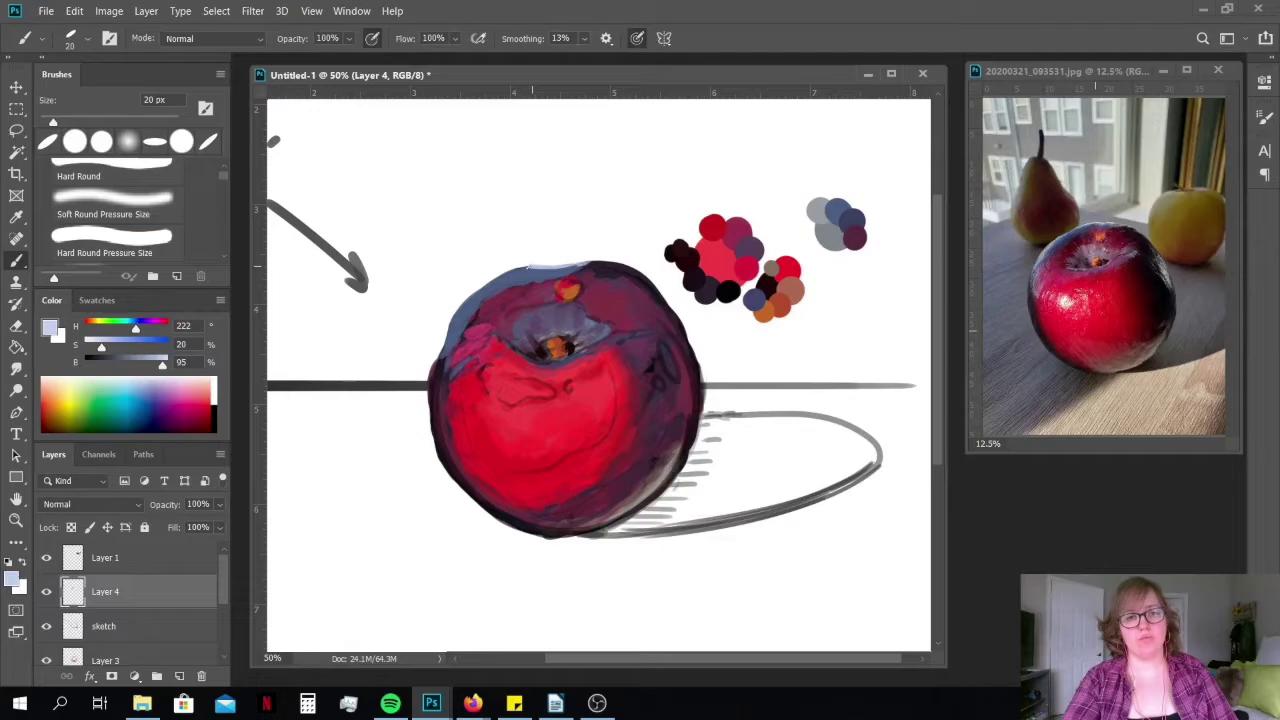
Extend the pale rim highlight along the top edge and blend it into the sampled dark purple (H 281, S 31, B 20)
key(ctrl+plus)
key(bracketright)
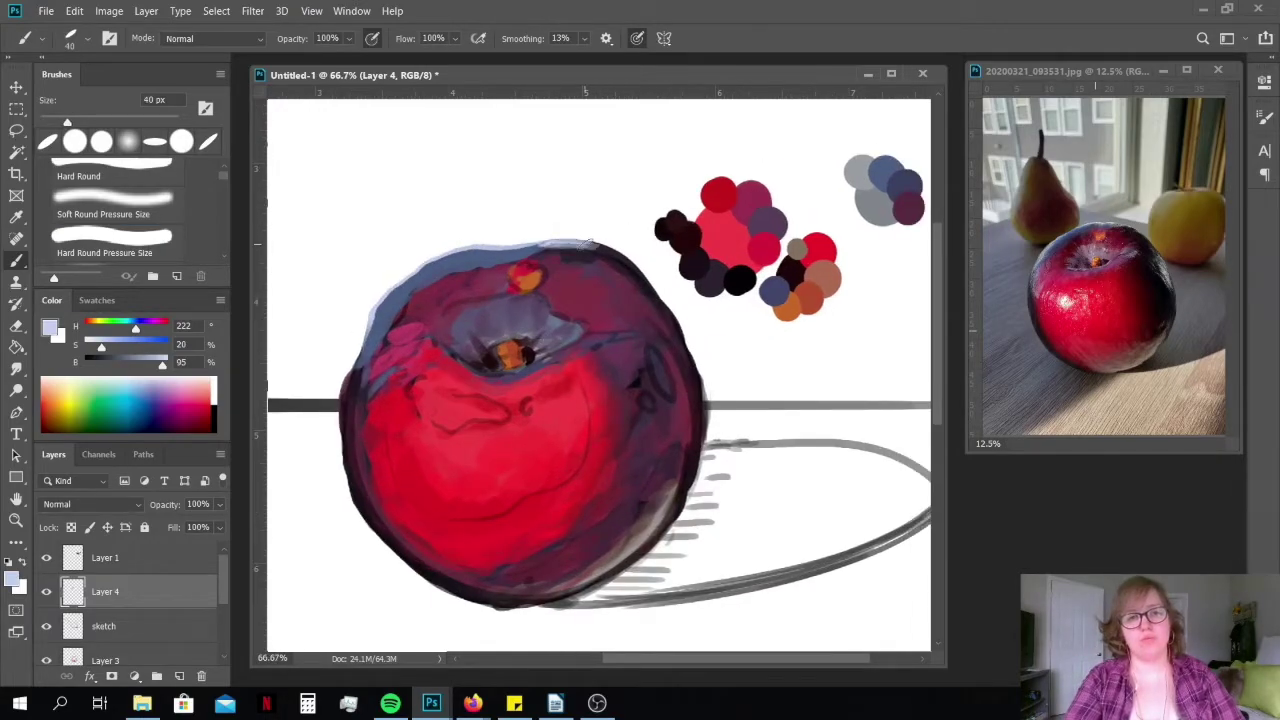
key(ctrl+minus)
alt+click(606, 265)
drag(606, 264, 582, 263)
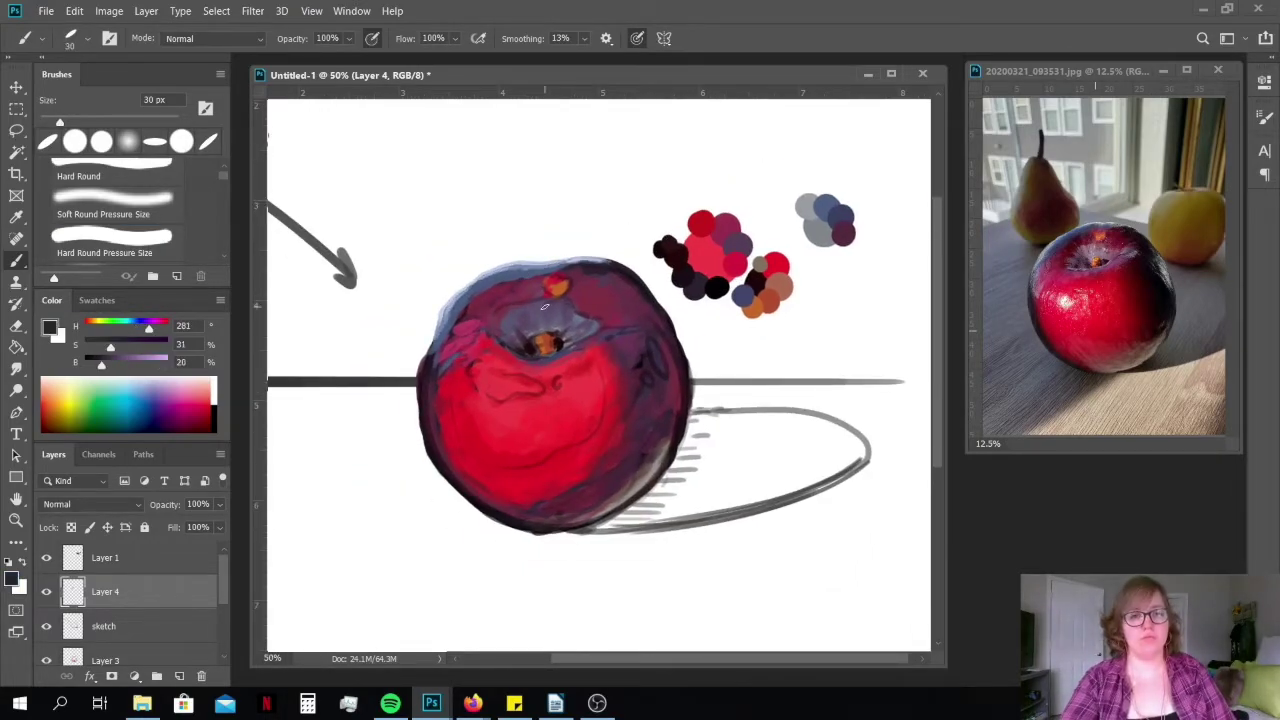
Blend sampled red (H 355, S 89, B 96) over the right half of the apple's front at 90 px
alt+click(520, 440)
key(bracketright)
key(bracketright)
key(bracketright)
key(bracketright)
key(bracketright)
key(bracketright)
key(bracketright)
key(bracketright)
key(bracketleft)
key(bracketleft)
drag(598, 394, 585, 440)
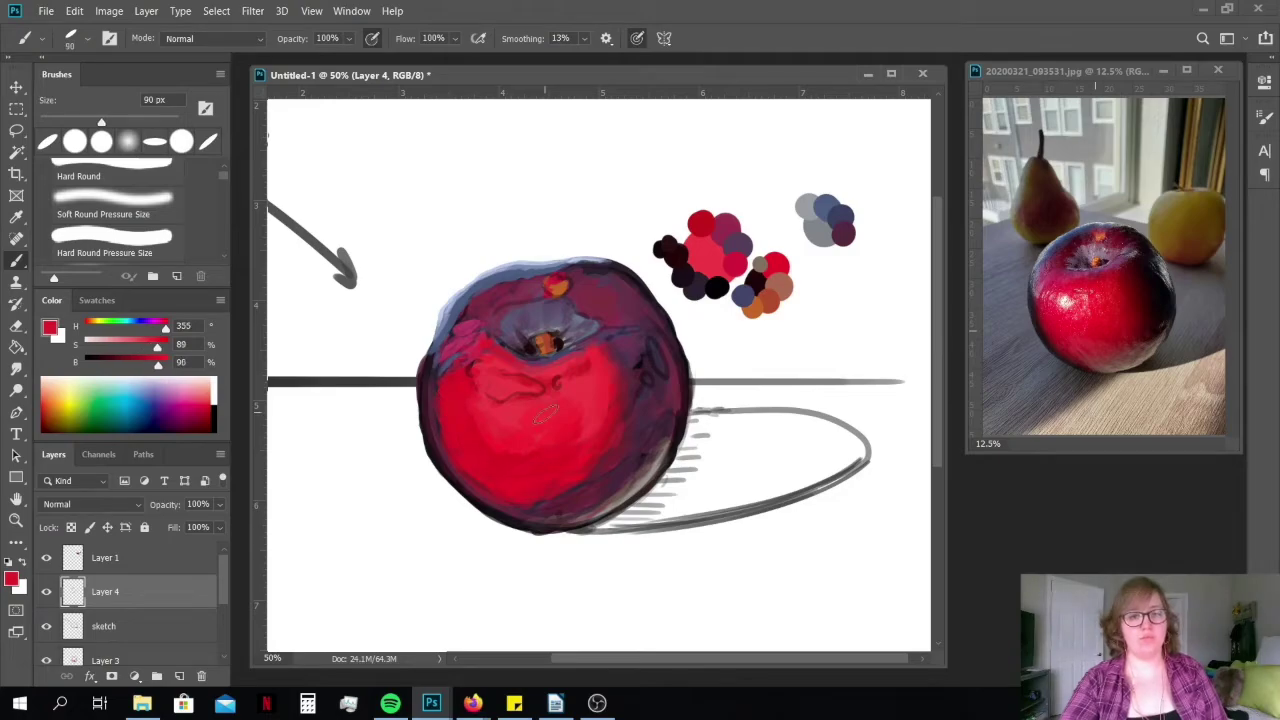
Paint over the sketch marks in the middle of the apple's front with a color sampled from the reference photo's apple
alt+click(1065, 311)
key(bracketleft)
key(bracketleft)
key(bracketleft)
key(bracketleft)
drag(540, 397, 503, 390)
Blend magenta (H 341, S 70, B 75) over the apple's left shoulder and sampled red along the front's upper right edge
alt+click(459, 357)
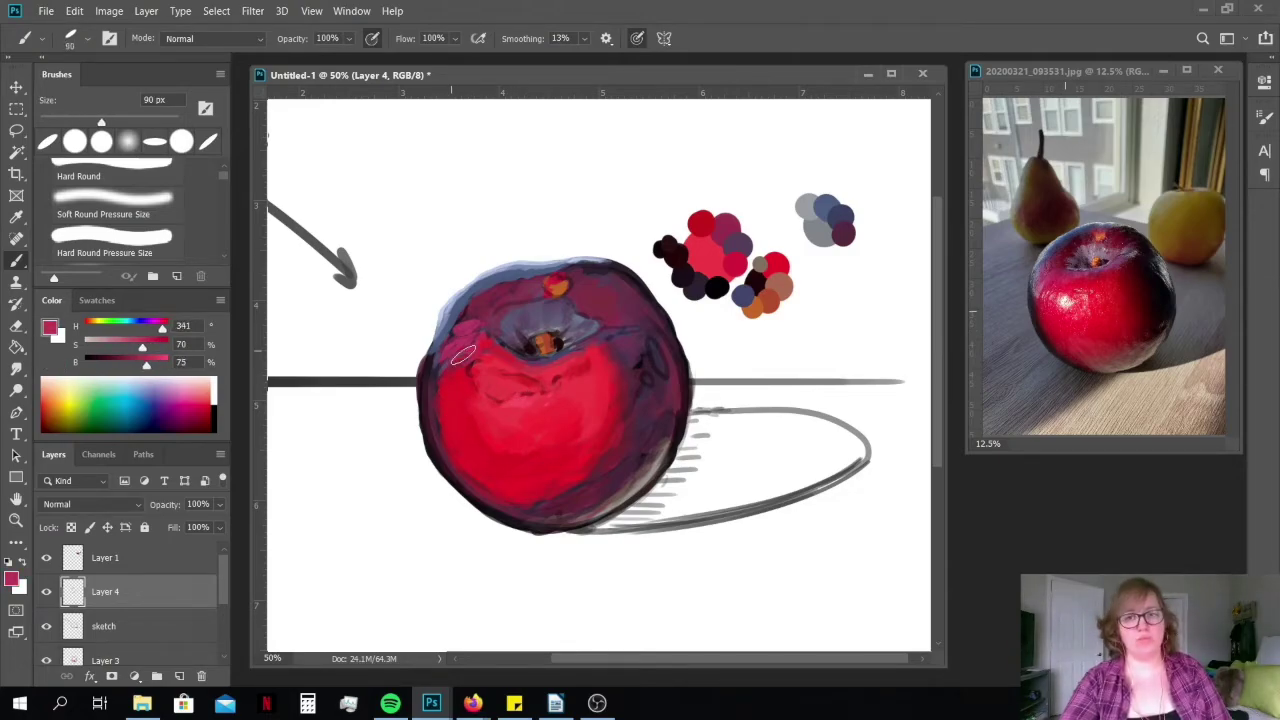
alt+click(590, 372)
key(bracketright)
key(bracketright)
key(bracketright)
key(bracketright)
key(bracketright)
key(bracketright)
key(bracketright)
key(bracketright)
key(bracketright)
key(bracketright)
key(bracketright)
drag(613, 376, 612, 404)
Deepen the shadow on the apple's right side with very dark red (H 356, S 76, B 15) at 90 px
key(bracketleft)
key(bracketleft)
key(bracketleft)
key(bracketleft)
alt+click(672, 436)
drag(660, 340, 650, 450)
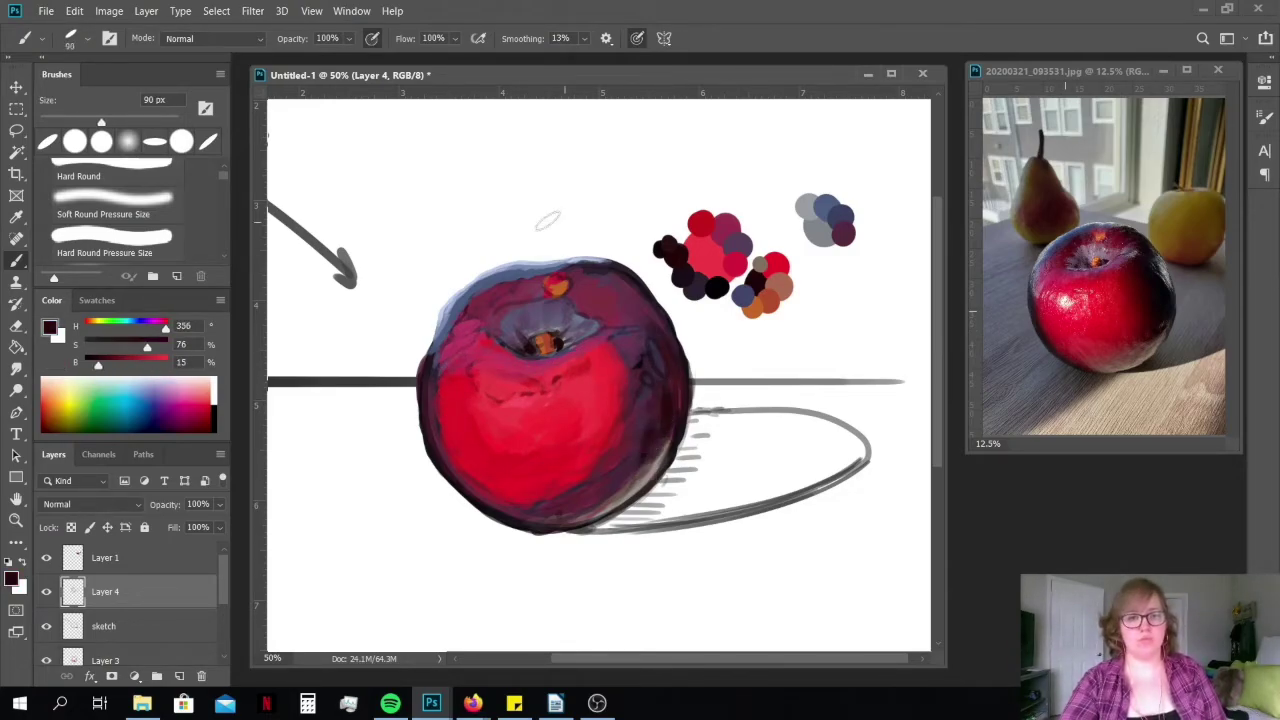
Darken the apple's outer left edge with the same dark red using a much smaller brush
key(bracketleft)
key(bracketleft)
key(bracketleft)
key(bracketleft)
key(bracketleft)
key(bracketleft)
key(bracketleft)
drag(428, 372, 421, 385)
Repaint the orange spot above the stem hollow with sampled orange (H 24, S 79, B 78) and a brighter version of it
alt+click(556, 288)
key(bracketleft)
key(bracketleft)
key(bracketleft)
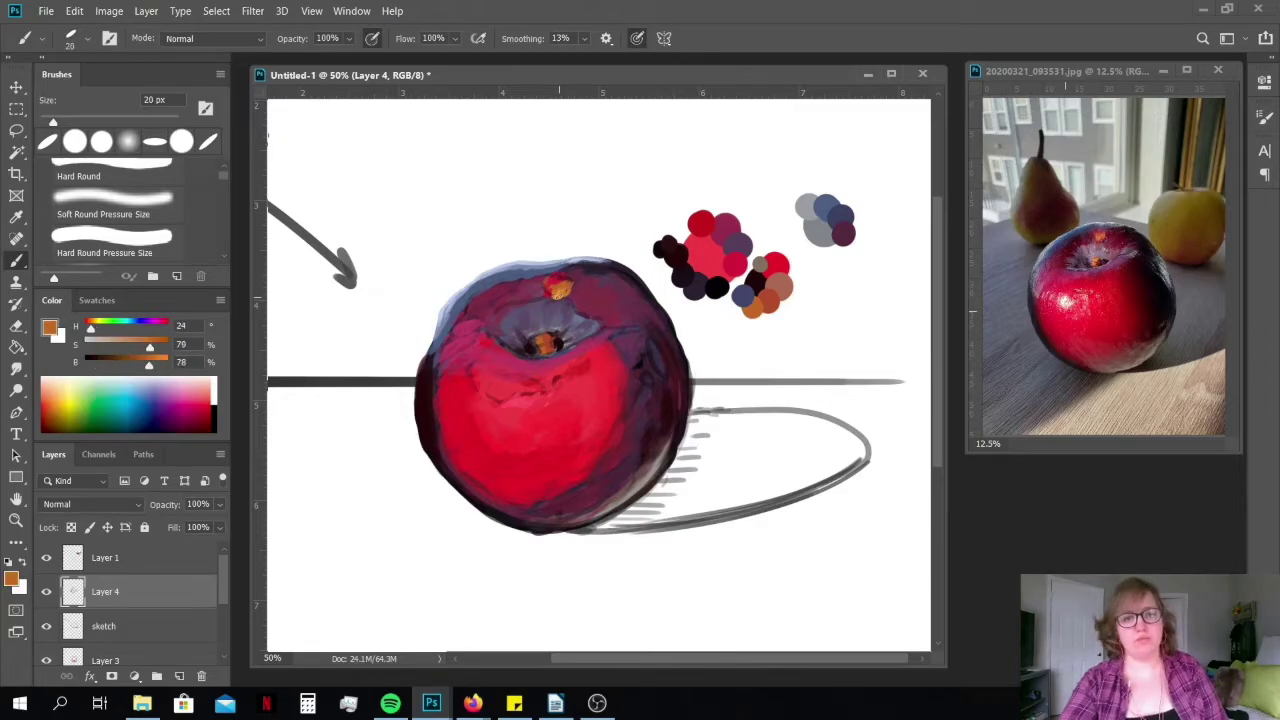
click(166, 364)
key(bracketleft)
key(bracketleft)
drag(548, 293, 574, 290)
Sample the palette gray, switch to the Soft Round brush, and save the painting as Untitled-1 in Photoshop format in Downloads
alt+click(824, 232)
click(128, 141)
key(ctrl+s)
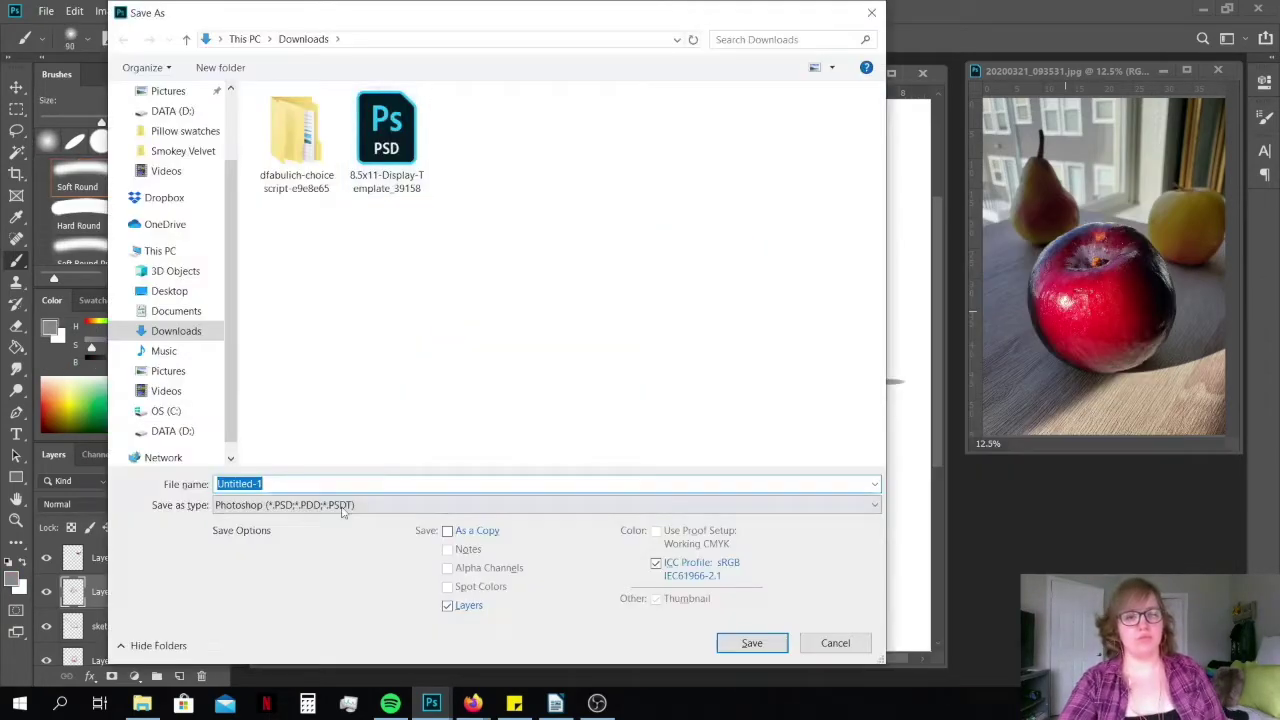
key(Return)
Paint mauve (H 332, S 22, B 62) over the stem hollow at 45 px on a new reduced-opacity layer below the sketch
alt+click(1088, 243)
right_click(543, 320)
click(616, 350)
key(ctrl+shift+alt+n)
mouse_move(508, 318)
mouse_down()
mouse_move(548, 306)
mouse_move(578, 324)
mouse_up()
drag(149, 598, 149, 645)
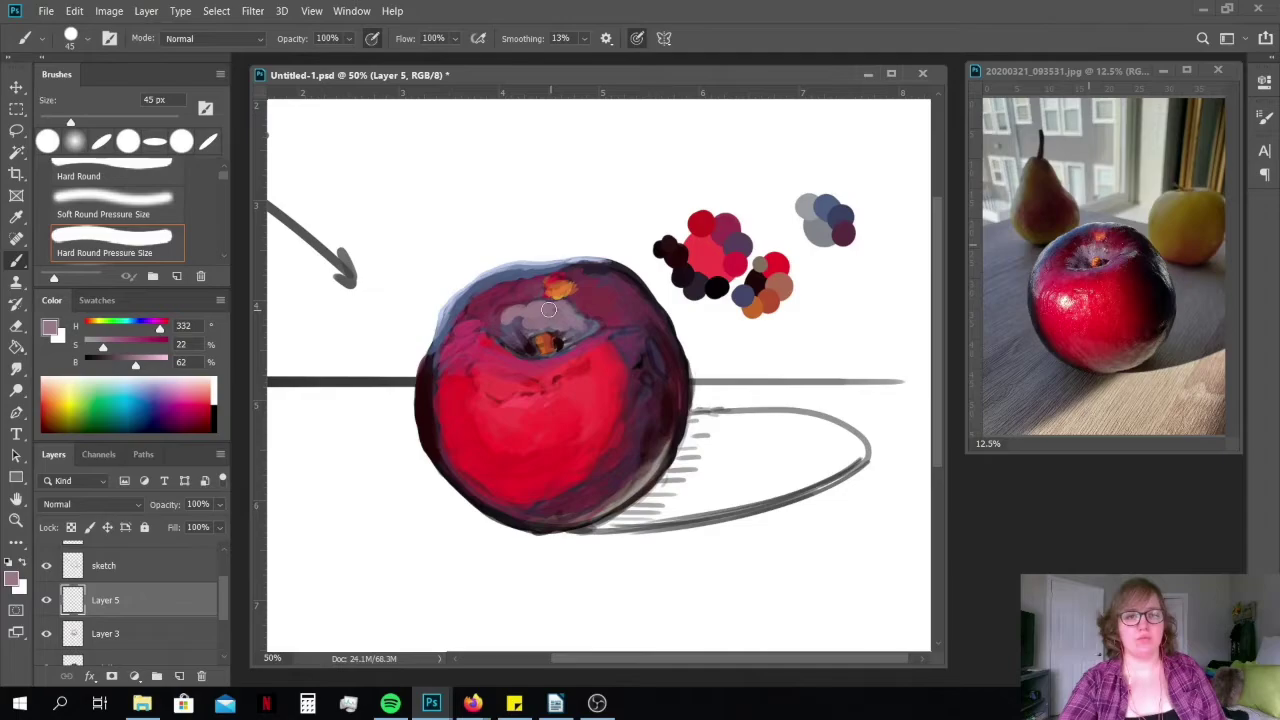
mouse_move(219, 504)
mouse_down()
mouse_move(193, 528)
mouse_move(165, 530)
mouse_up()
Return to the tilted brush and add pale highlights (H 222, S 13, B 95) to the stem hollow's right rim on Layer 4
right_click(578, 330)
double_click(748, 300)
alt+click(743, 296)
click(206, 548)
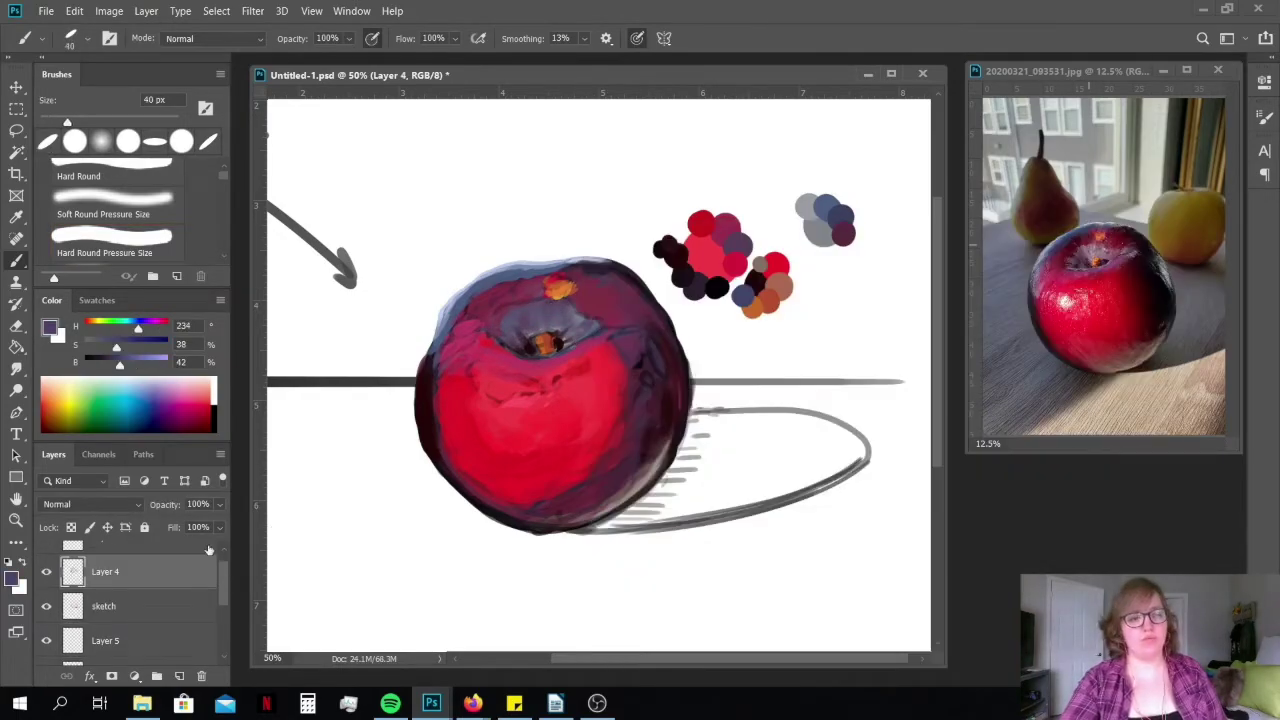
alt+click(580, 355)
alt+click(594, 325)
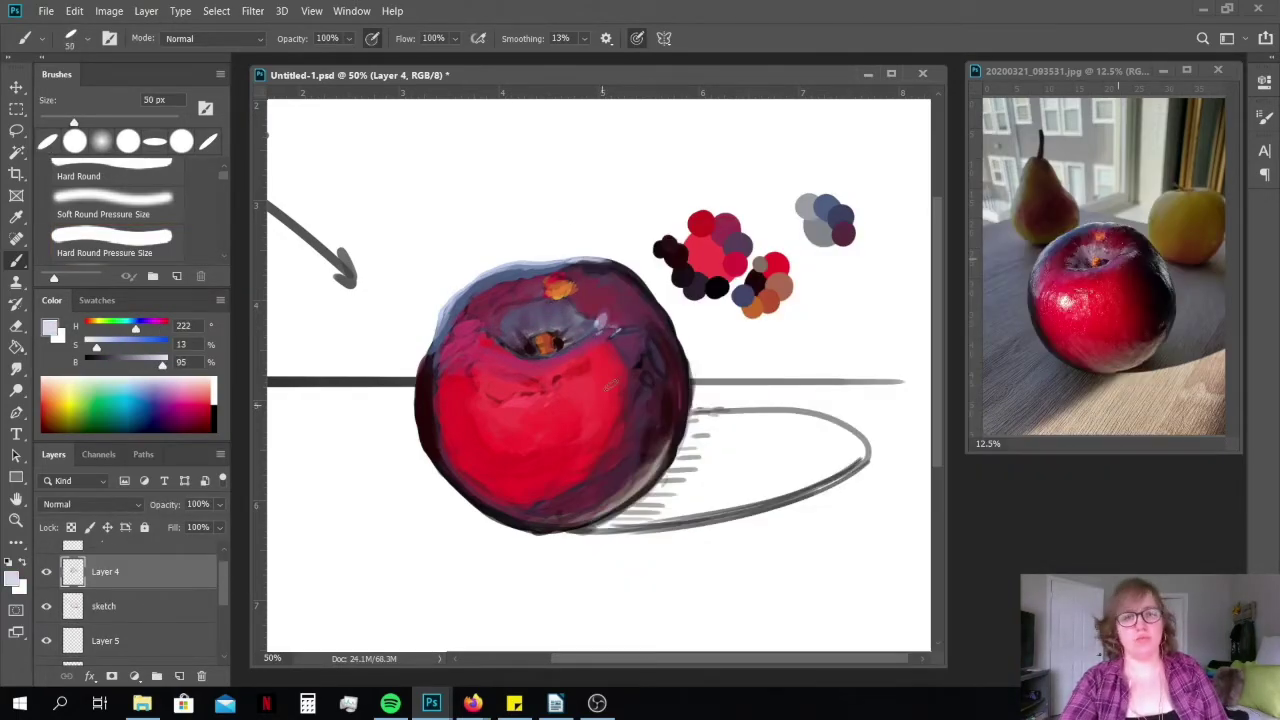
Dab sampled pink (H 352, S 69, B 99) along the front's upper area and blend a sampled rim color into the apple's top
alt+click(515, 392)
key(bracketright)
key(bracketright)
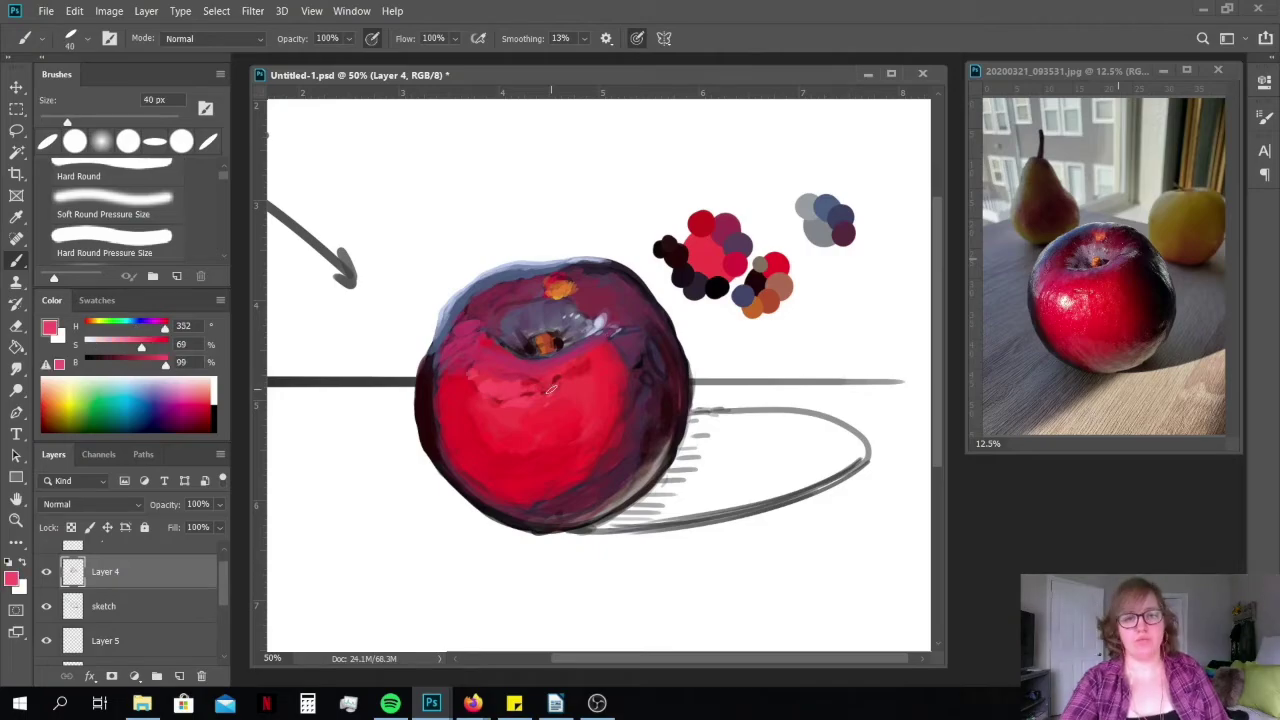
alt+click(526, 280)
key(bracketright)
Cover the remaining dark sketch marks below the stem hollow with red sampled from the apple's front
alt+click(528, 387)
key(bracketright)
key(bracketright)
key(bracketright)
key(bracketright)
key(bracketleft)
key(bracketleft)
key(bracketleft)
key(bracketleft)
key(bracketleft)
key(bracketleft)
mouse_move(496, 388)
mouse_down()
mouse_move(560, 376)
mouse_move(538, 425)
mouse_move(560, 400)
mouse_up()
Blend the apple's front with sampled reds, enlarging the brush to 175 px and picking a darker red (H 355, S 81, B 76)
alt+click(520, 424)
key(bracketright)
key(bracketright)
key(bracketright)
key(bracketright)
alt+click(560, 483)
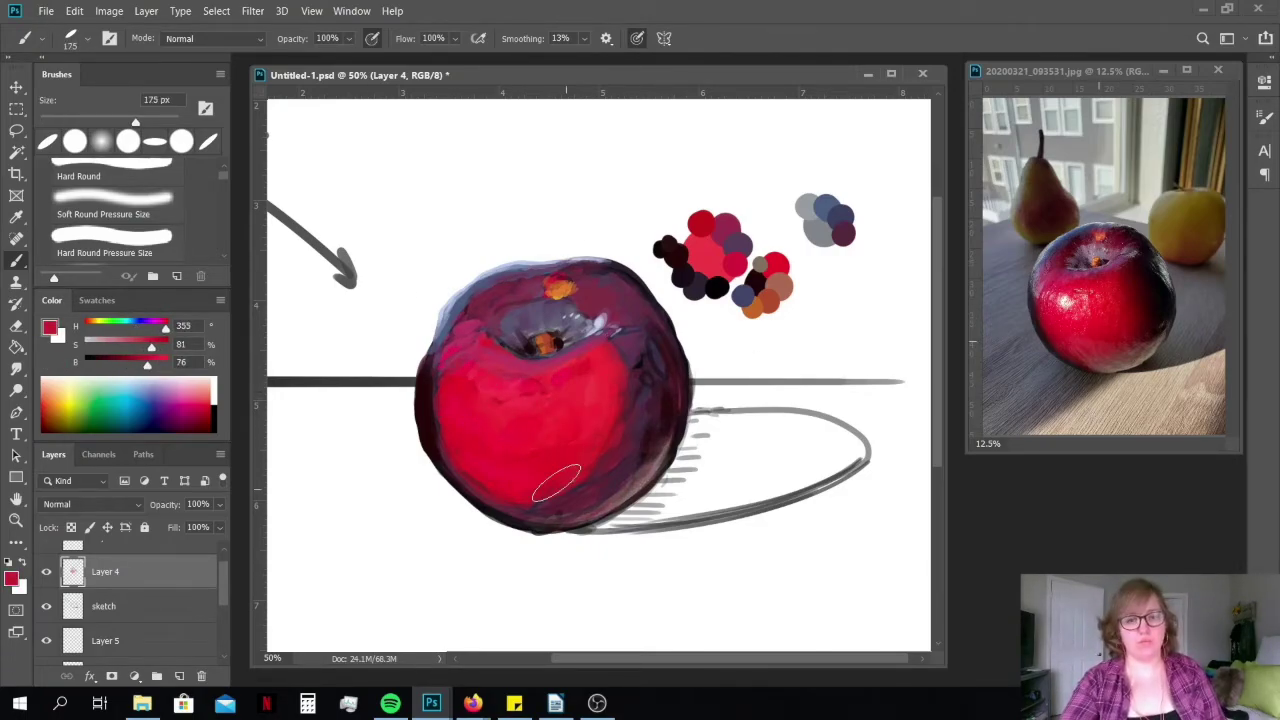
Sample muted red (H 358, S 68, B 66) from the photo's apple top and blend it around the orange spot with a small brush
key(bracketleft)
key(bracketleft)
key(bracketleft)
key(bracketleft)
key(bracketleft)
alt+click(556, 285)
alt+click(1109, 236)
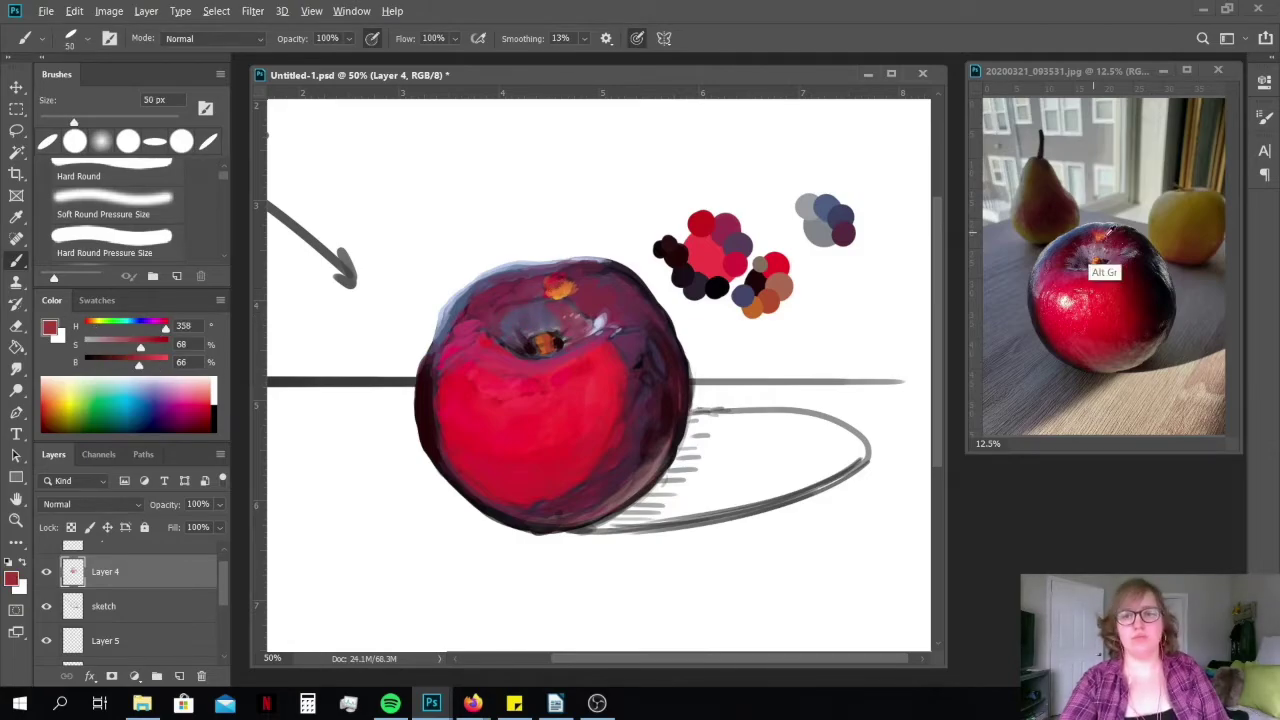
key(bracketright)
drag(610, 304, 585, 273)
drag(516, 299, 550, 272)
Sample black from the palette, switch brush preset, and shade down the apple's right side and along its lower left edge
alt+click(716, 288)
right_click(610, 426)
double_click(686, 394)
mouse_move(630, 282)
mouse_down()
mouse_move(672, 405)
mouse_move(642, 440)
mouse_up()
drag(480, 494, 532, 500)
Return to the tilted brush at 70 px and dab bright red (H 354, S 84, B 94) on the apple's lower right
key(bracketleft)
key(bracketleft)
key(bracketleft)
key(bracketleft)
key(bracketleft)
key(bracketleft)
key(bracketleft)
key(bracketleft)
right_click(640, 431)
double_click(690, 334)
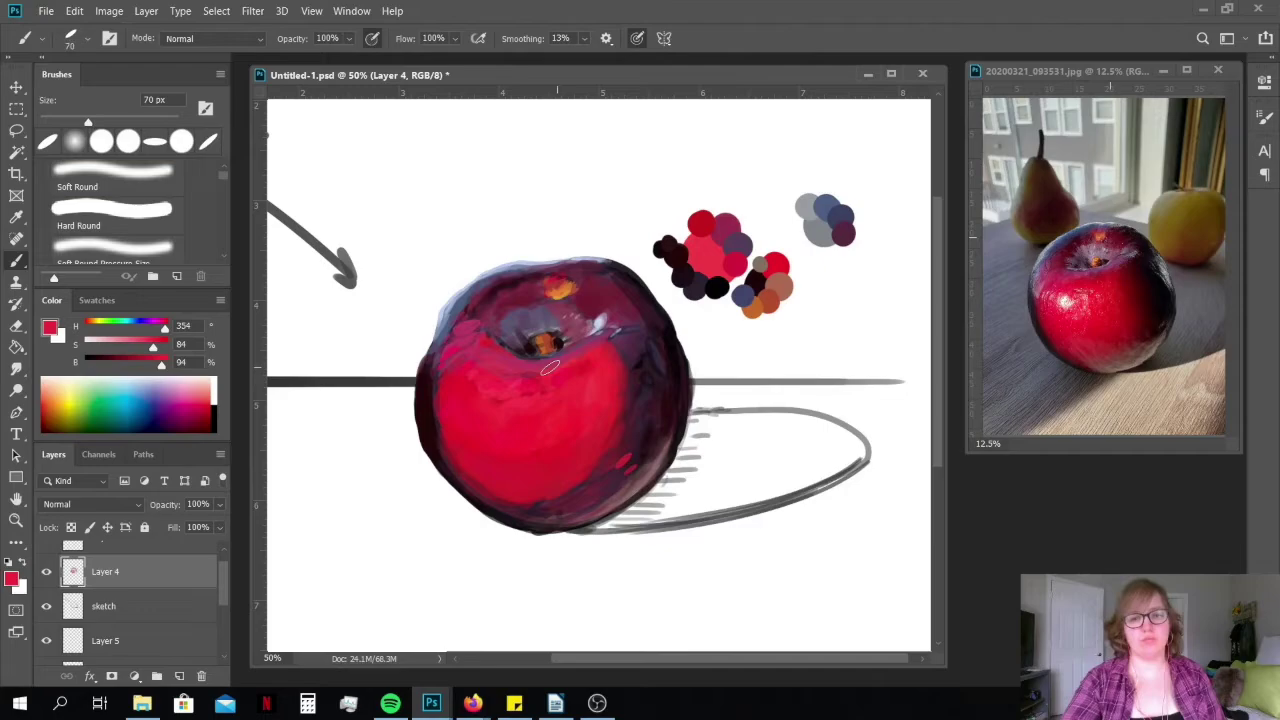
Sample dark brown (H 19, S 43, B 17) from the photo's shadow, test it beside the apple on Layer 6, and erase the excess
alt+click(1155, 362)
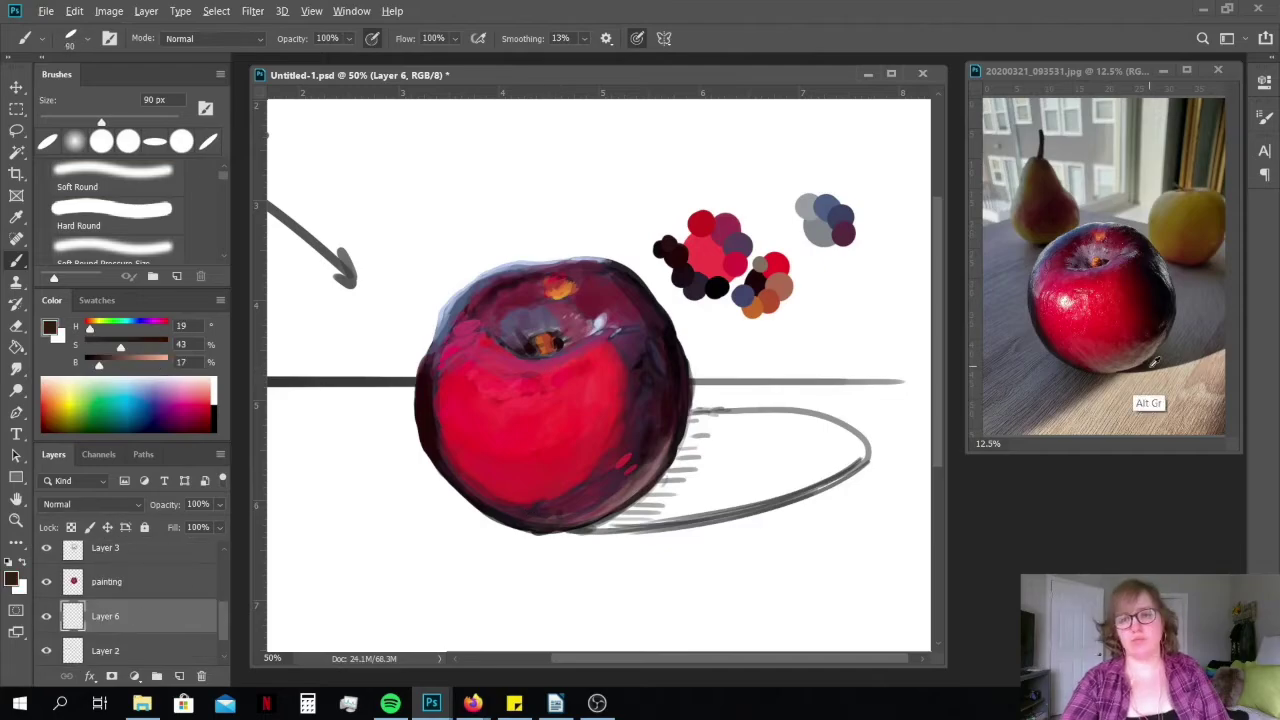
mouse_move(672, 482)
mouse_down()
mouse_move(742, 508)
mouse_move(700, 416)
mouse_move(718, 440)
mouse_move(837, 432)
mouse_move(700, 480)
mouse_up()
key(bracketright)
key(e)
right_click(852, 448)
double_click(863, 354)
key(bracketleft)
key(bracketleft)
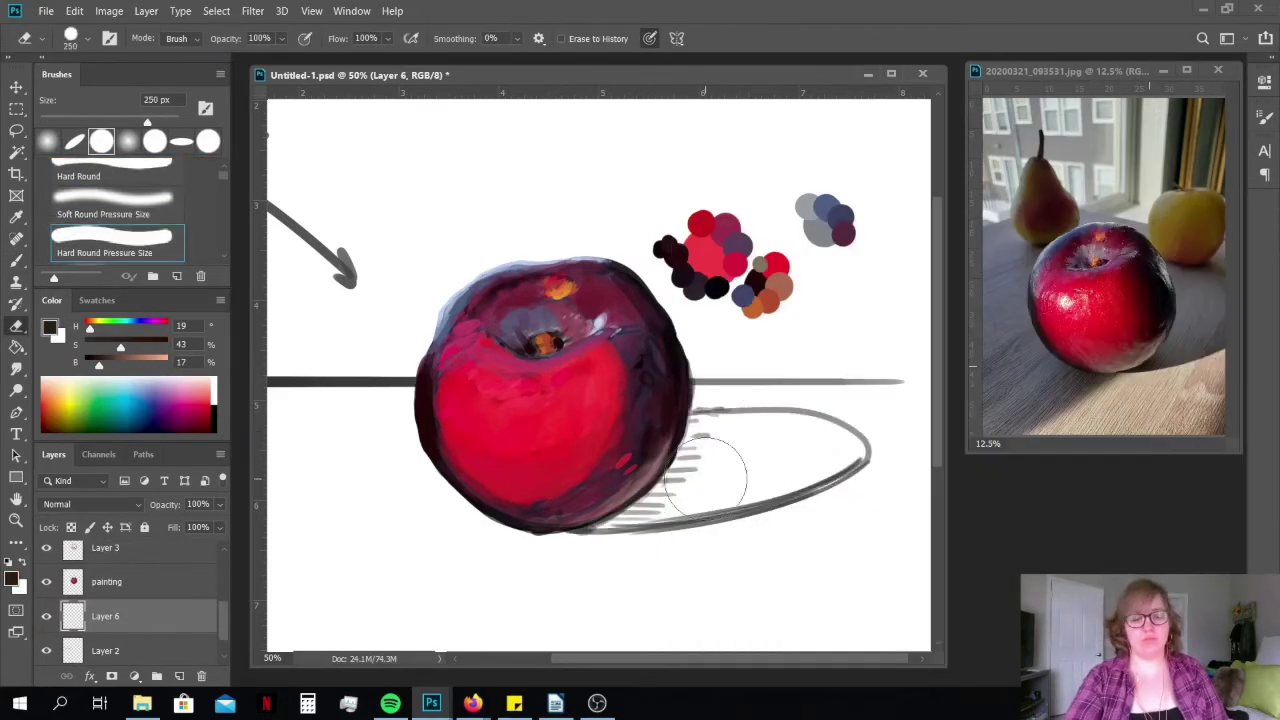
Paint the cast shadow's lower edge dark brown and fill its outer area with gray sampled from the photo's table shadow
key(b)
key(bracketleft)
key(bracketleft)
mouse_move(590, 529)
mouse_down()
mouse_move(713, 516)
mouse_move(700, 470)
mouse_move(820, 430)
mouse_move(760, 445)
mouse_move(860, 460)
mouse_up()
alt+click(1190, 308)
mouse_move(754, 419)
mouse_down()
mouse_move(823, 445)
mouse_move(691, 442)
mouse_move(820, 457)
mouse_up()
Blend the cast shadow's brown and gray areas on a new layer with colors sampled from the shadow
key(ctrl+shift+alt+n)
key(bracketright)
key(bracketright)
key(bracketright)
alt+click(700, 430)
key(bracketright)
alt+click(715, 488)
mouse_move(715, 488)
mouse_down()
mouse_move(682, 443)
mouse_move(796, 481)
mouse_up()
key(bracketright)
key(bracketright)
key(bracketright)
key(bracketright)
key(bracketleft)
key(bracketleft)
key(bracketleft)
key(bracketleft)
key(bracketleft)
key(bracketleft)
Compare the shadow with a layer toggled off and on, and lower Layer 6's fill to 90%
click(46, 600)
click(46, 600)
scroll(134, 620, down, 3)
click(134, 655)
click(219, 527)
click(212, 549)
scroll(210, 608, up, 1)
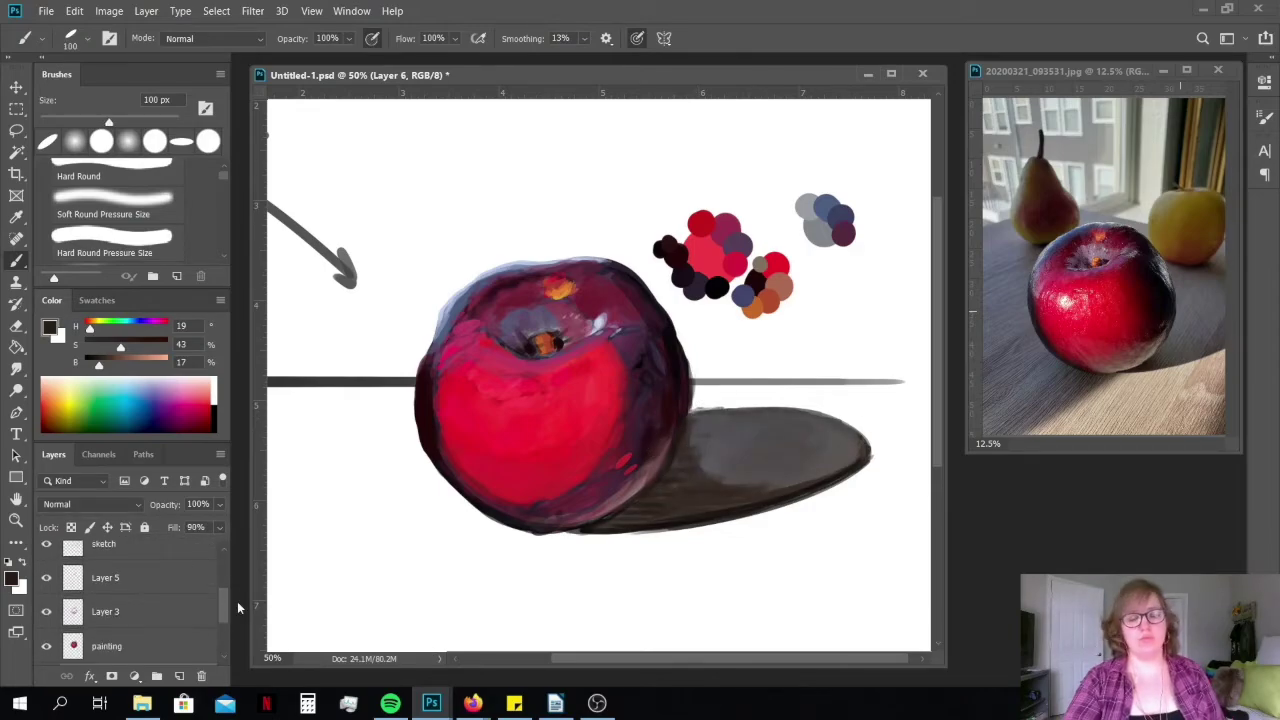
Add a new layer above Layer 4 and refine the apple's left rim with nearby sampled colors and a smaller brush
ctrl+click(472, 400)
key(ctrl+shift+alt+n)
key(bracketleft)
key(bracketleft)
key(bracketleft)
key(bracketleft)
key(bracketleft)
alt+click(436, 400)
alt+click(440, 390)
drag(434, 408, 444, 334)
Sample dark red (H 358, S 88, B 41) from the photo and shade the front's right and lower areas at 250 px
alt+click(1048, 281)
alt+click(1126, 312)
alt+click(1127, 281)
key(bracketright)
key(bracketright)
key(bracketright)
key(bracketright)
key(bracketright)
key(bracketright)
key(bracketright)
key(bracketright)
key(bracketright)
mouse_move(612, 350)
mouse_down()
mouse_move(608, 444)
mouse_move(470, 460)
mouse_up()
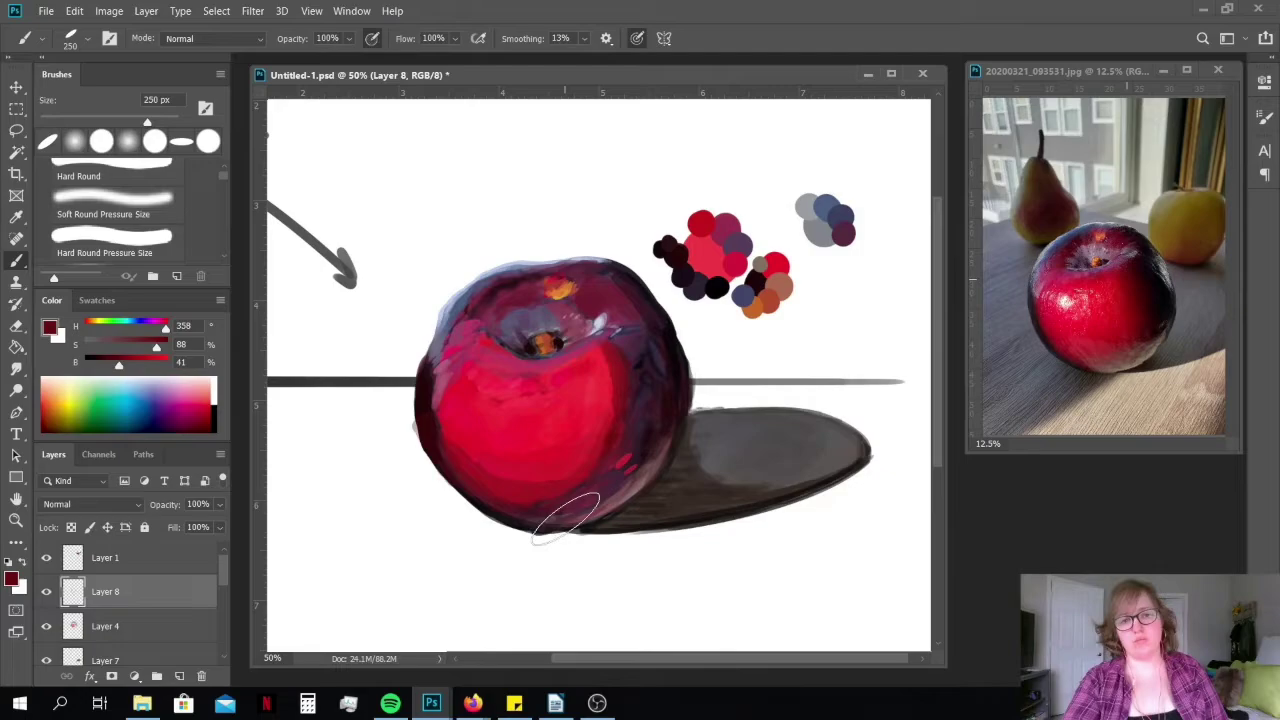
Soften the red front's right edge with soft round brushes, using sampled bright red (H 352, S 91, B 95) at about 30 px
key(shift+comma)
drag(618, 400, 606, 345)
key(period)
key(period)
key(period)
key(period)
key(bracketleft)
key(bracketleft)
key(bracketleft)
key(bracketleft)
key(bracketleft)
key(bracketleft)
key(bracketleft)
key(bracketleft)
key(bracketleft)
key(bracketleft)
key(bracketleft)
key(bracketleft)
key(bracketleft)
alt+click(501, 462)
key(bracketleft)
key(bracketleft)
key(bracketleft)
key(bracketleft)
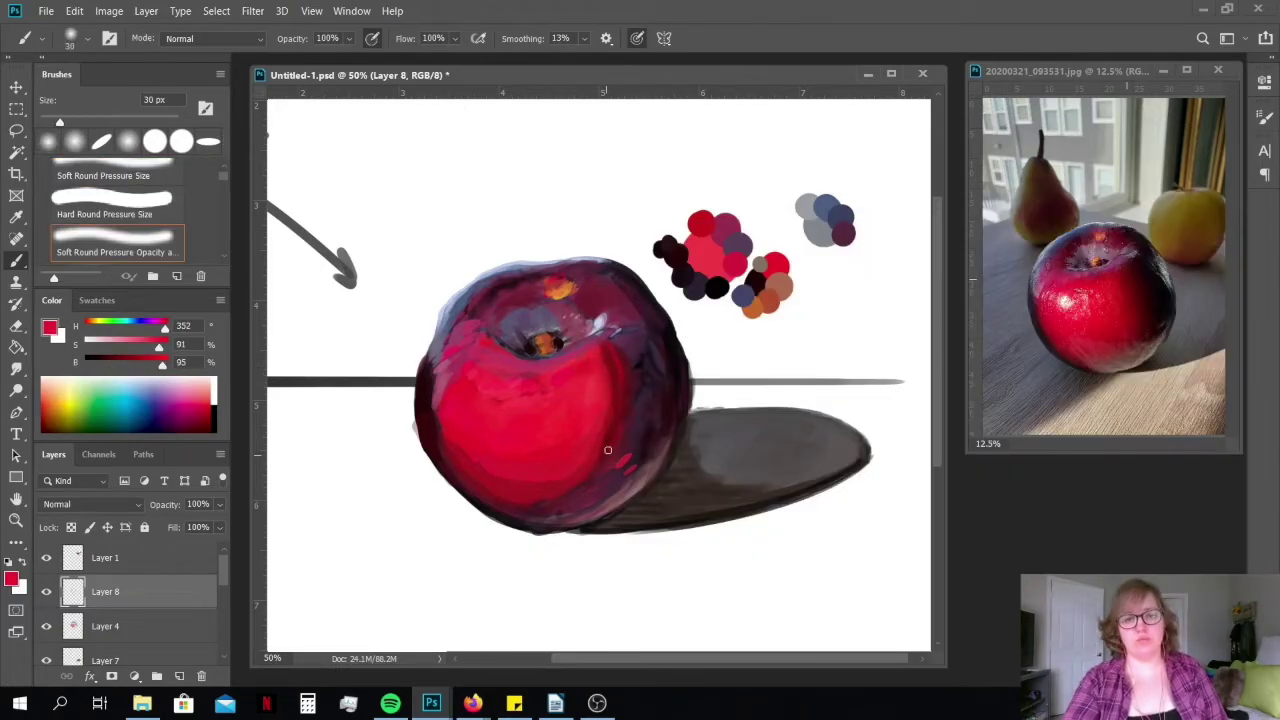
key(bracketright)
Sample the photo's highlight color and paint a highlight across the front's upper left on a new layer
alt+click(1064, 298)
key(ctrl+shift+alt+n)
key(bracketright)
key(bracketright)
key(bracketright)
key(bracketright)
key(bracketright)
mouse_move(490, 390)
mouse_down()
mouse_move(530, 384)
mouse_move(497, 401)
mouse_move(541, 390)
mouse_up()
Choose pale pink (H 319, S 12, B 100) and add small highlights on the apple's right rim with the tilted brush at 30 px
click(190, 382)
click(101, 141)
key(bracketleft)
key(bracketleft)
key(bracketleft)
key(bracketleft)
key(bracketleft)
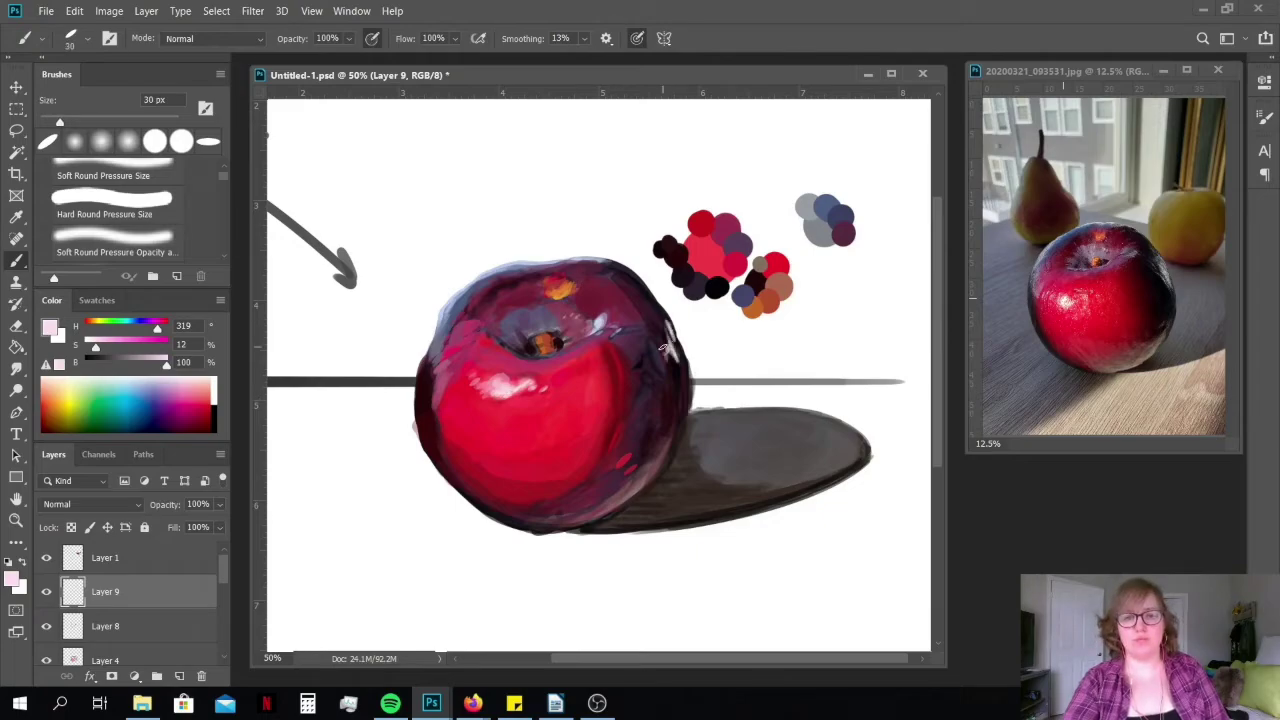
Erase part of the pale pink highlight on the apple's right rim and reduce the brush to 20 px
key(e)
mouse_move(663, 347)
mouse_down()
mouse_move(671, 366)
mouse_move(666, 320)
mouse_up()
key(b)
key(bracketleft)
key(bracketleft)
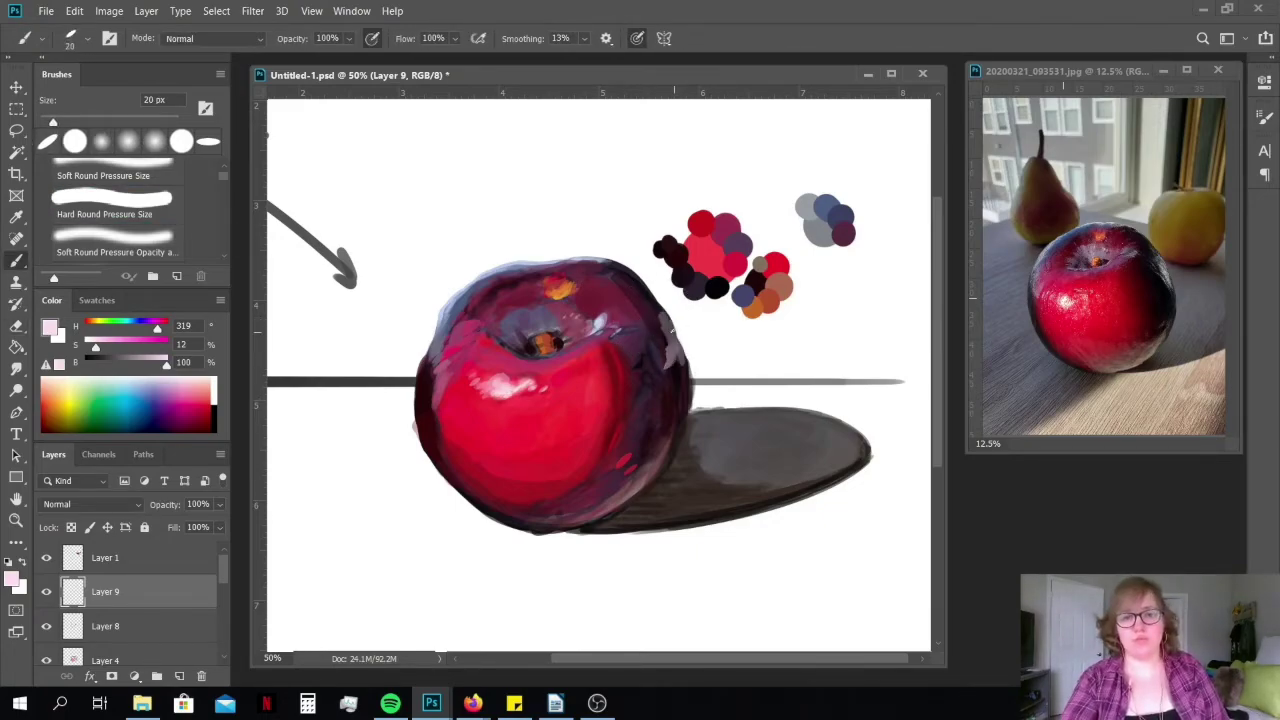
Blend the apple's upper-left rim with colors sampled along that edge, including light blue (H 223, S 24, B 82), at varying brush sizes
key(bracketright)
drag(442, 312, 420, 376)
alt+click(435, 340)
alt+click(426, 364)
key(bracketright)
key(bracketright)
key(bracketright)
key(bracketright)
key(bracketright)
key(bracketright)
key(bracketright)
key(bracketright)
key(bracketright)
alt+click(449, 304)
alt+click(446, 306)
key(bracketleft)
key(bracketleft)
key(bracketleft)
key(bracketleft)
key(bracketleft)
key(bracketleft)
key(bracketleft)
key(bracketleft)
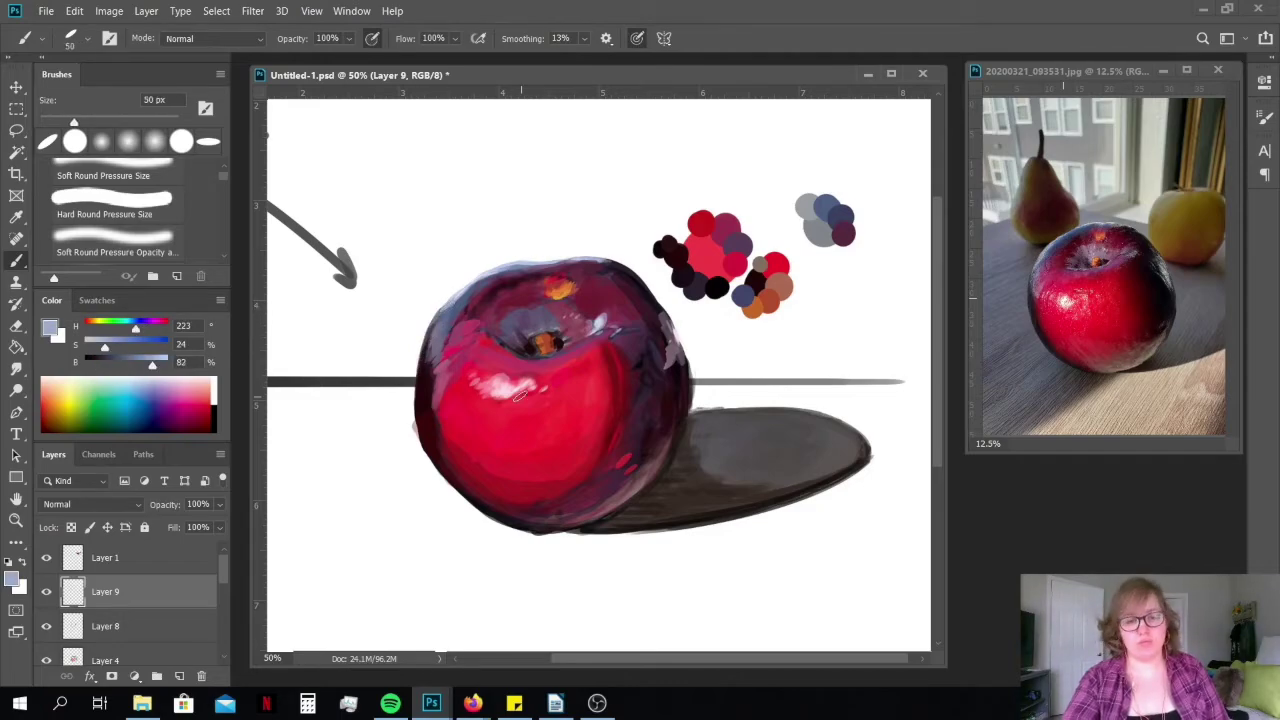
Sample the front highlight's color, raise its brightness to the maximum, and strengthen the highlight with a smaller brush
alt+click(514, 392)
click(166, 366)
key(bracketleft)
drag(510, 392, 492, 399)
click(495, 382)
Sample red (H 356, S 89, B 73) from the photo's apple and shade the red front's lower right area on a new layer
alt+click(1099, 340)
right_click(546, 472)
key(ctrl+shift+alt+n)
drag(583, 472, 581, 427)
Select Layer 8 and switch to the Eraser
click(140, 657)
key(e)
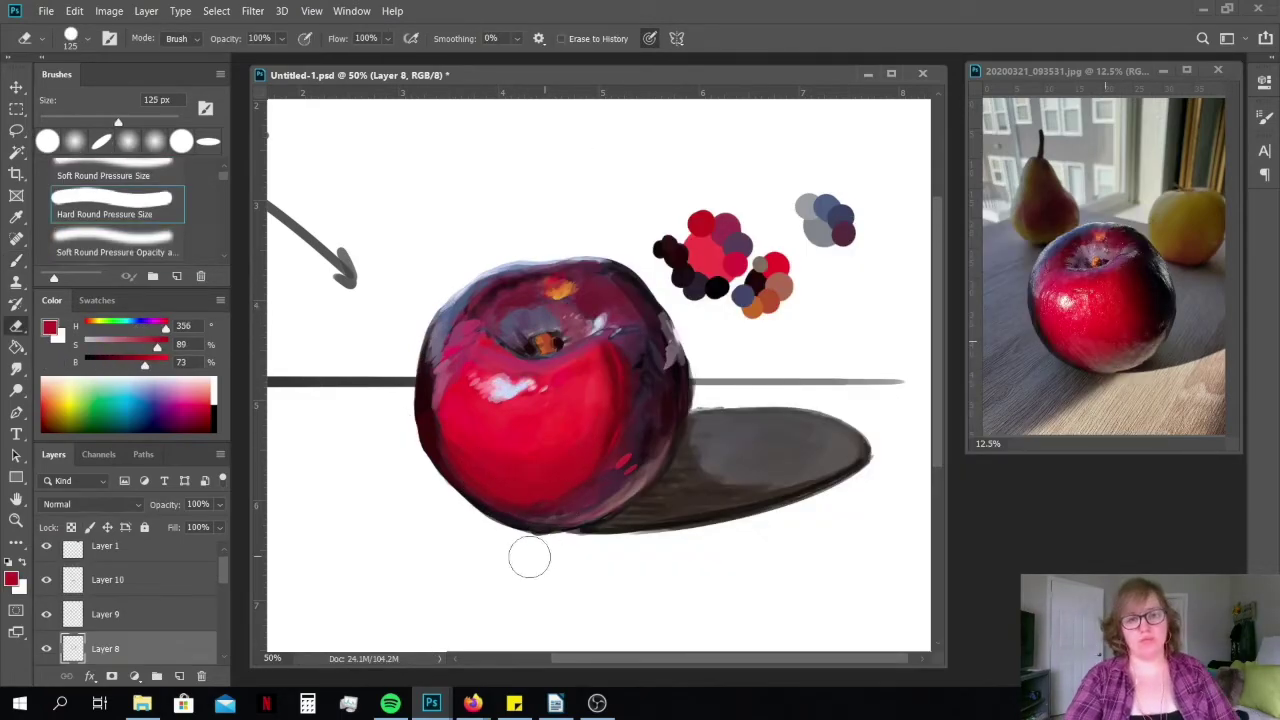